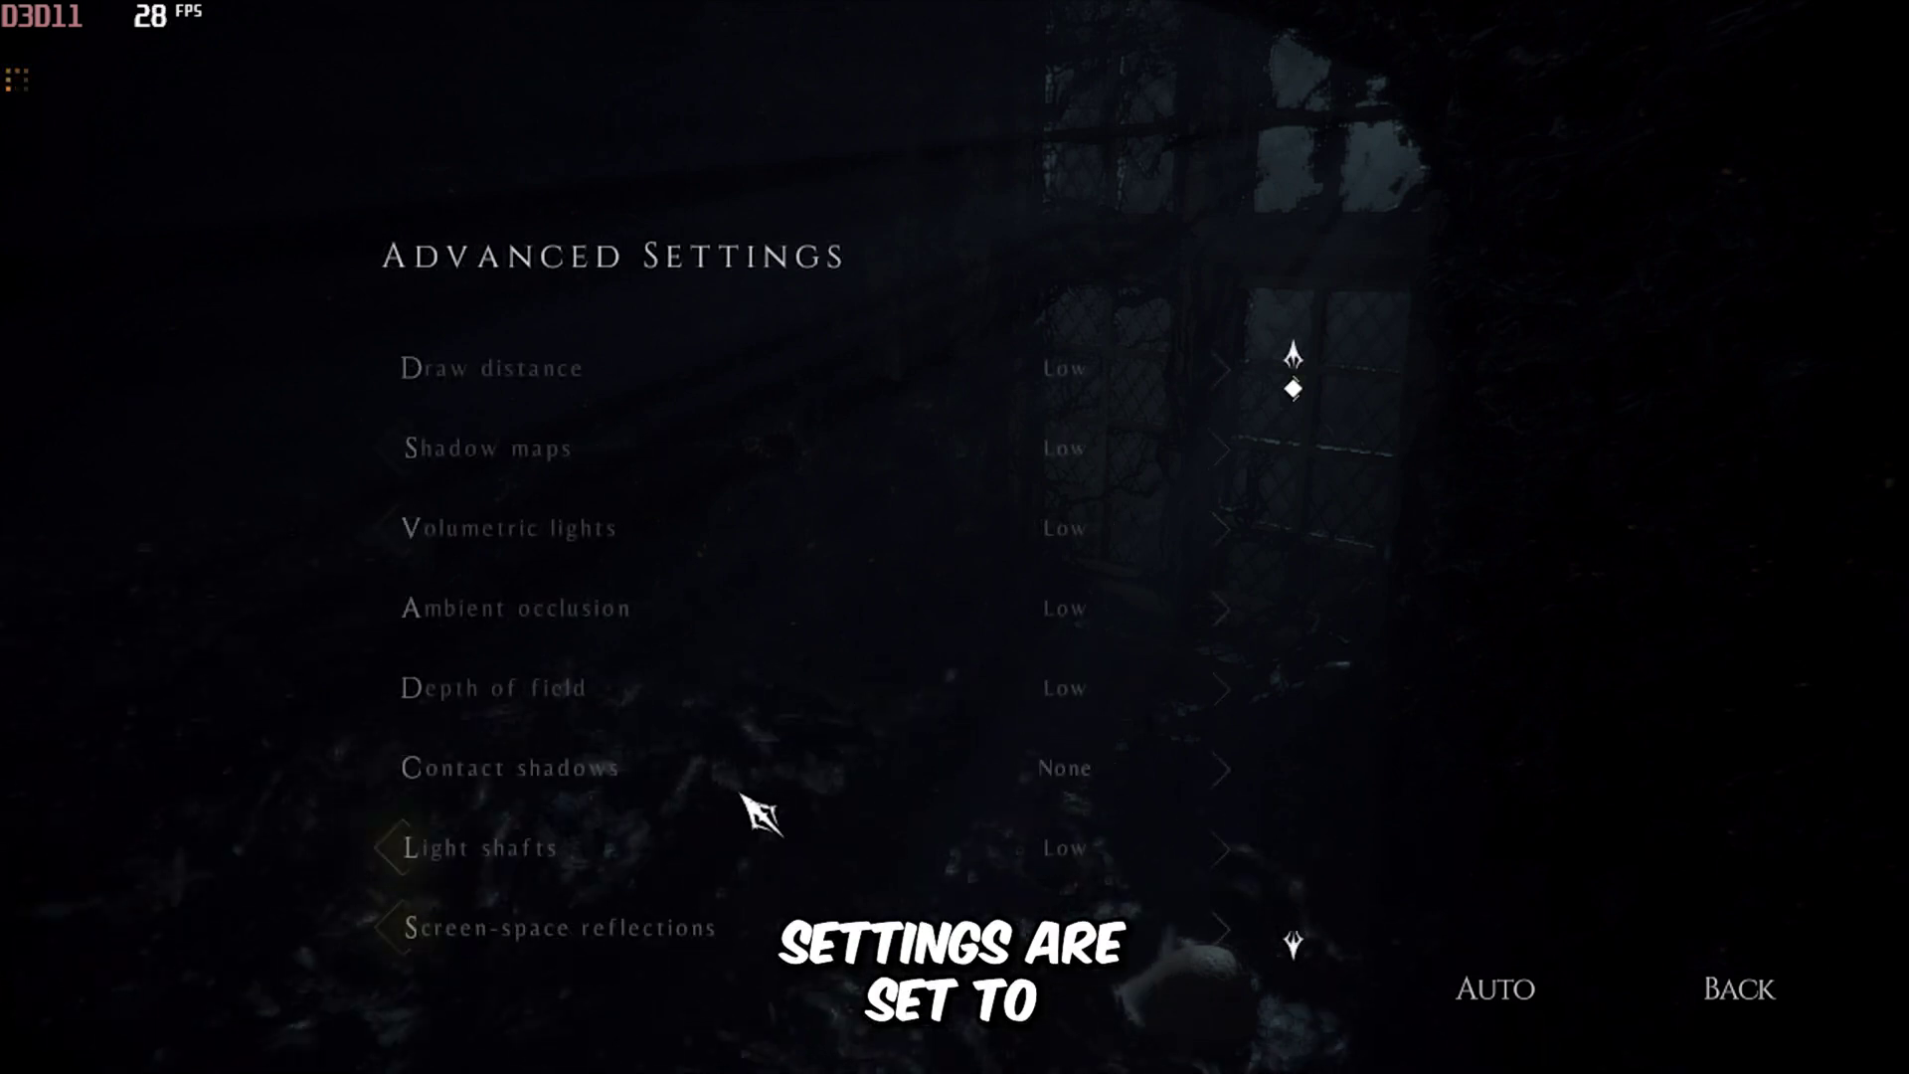
Scroll through the opened ENGINESETTINGS file to review its Graphics block
{"action": "scroll", "coordinate": [903, 368], "scroll_direction": "down", "scroll_amount": 3}
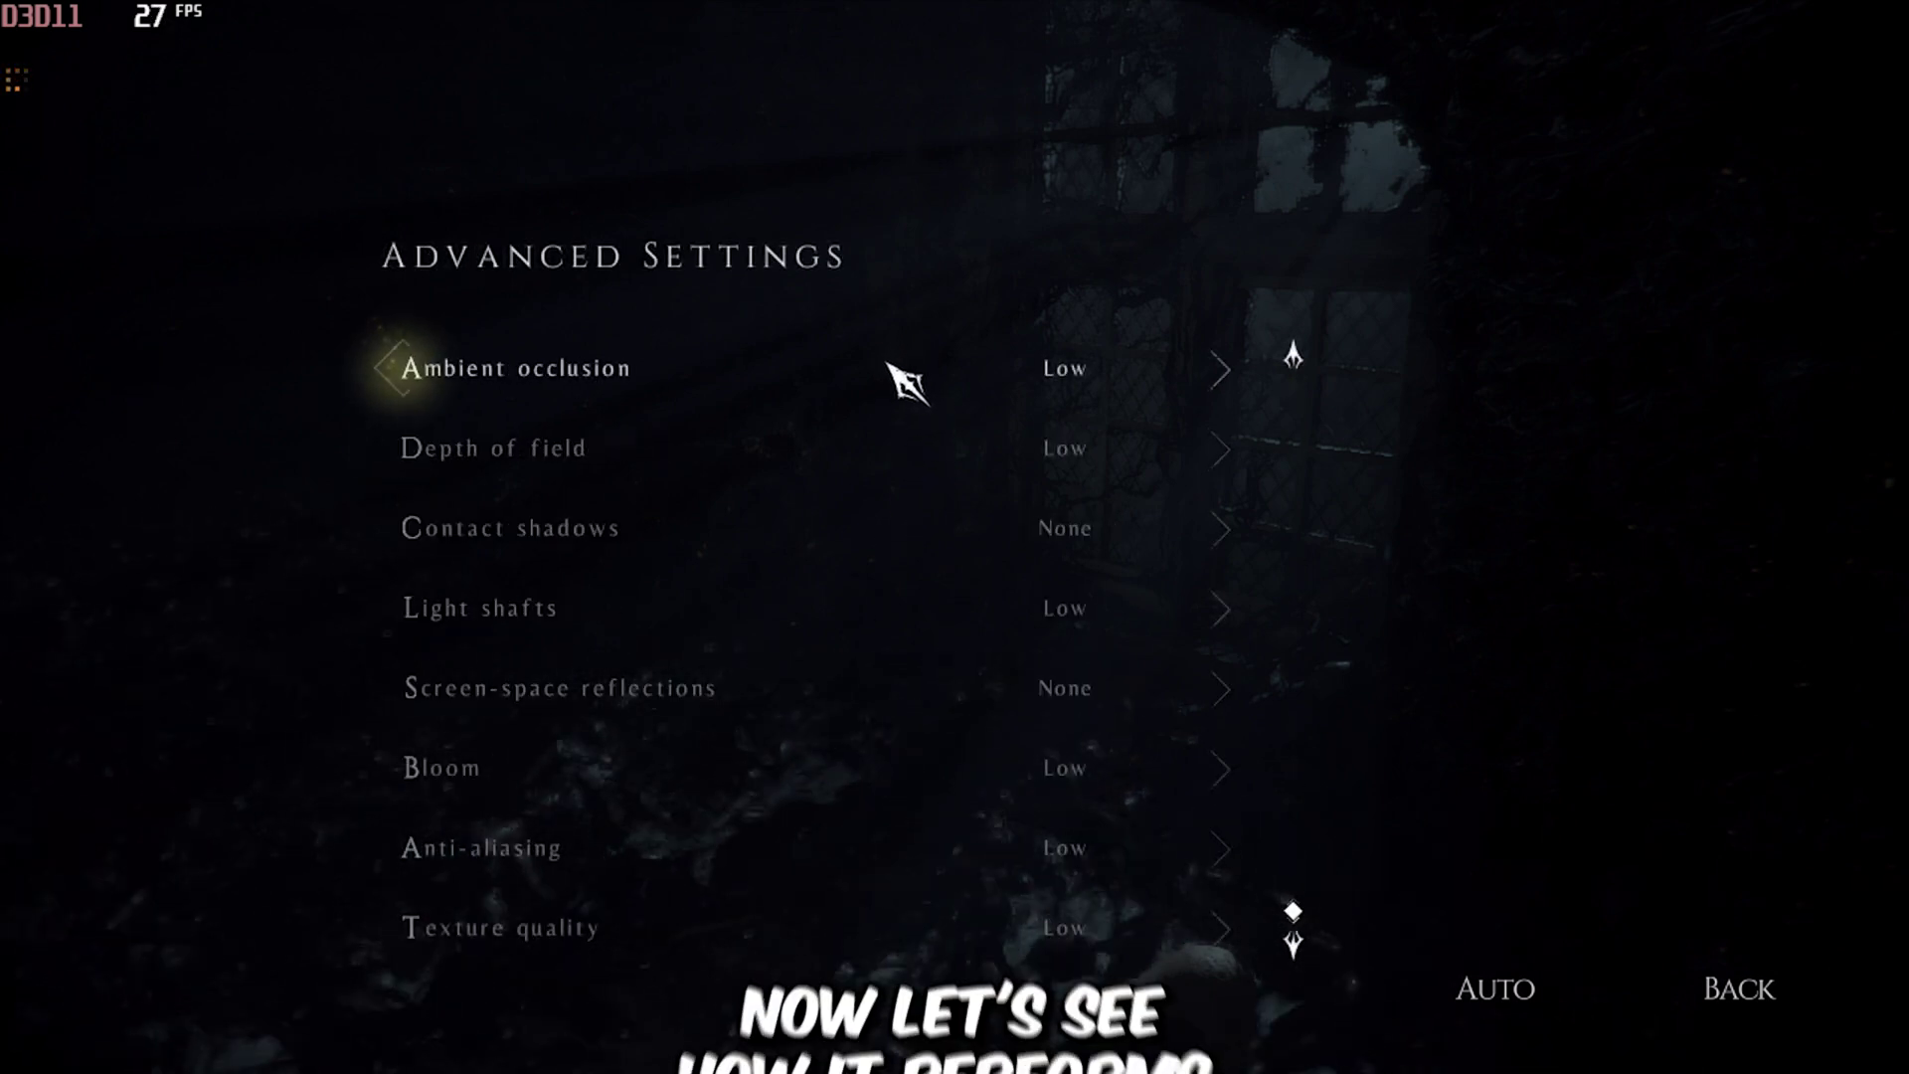
{"action": "scroll", "coordinate": [1432, 528], "scroll_direction": "up", "scroll_amount": 3}
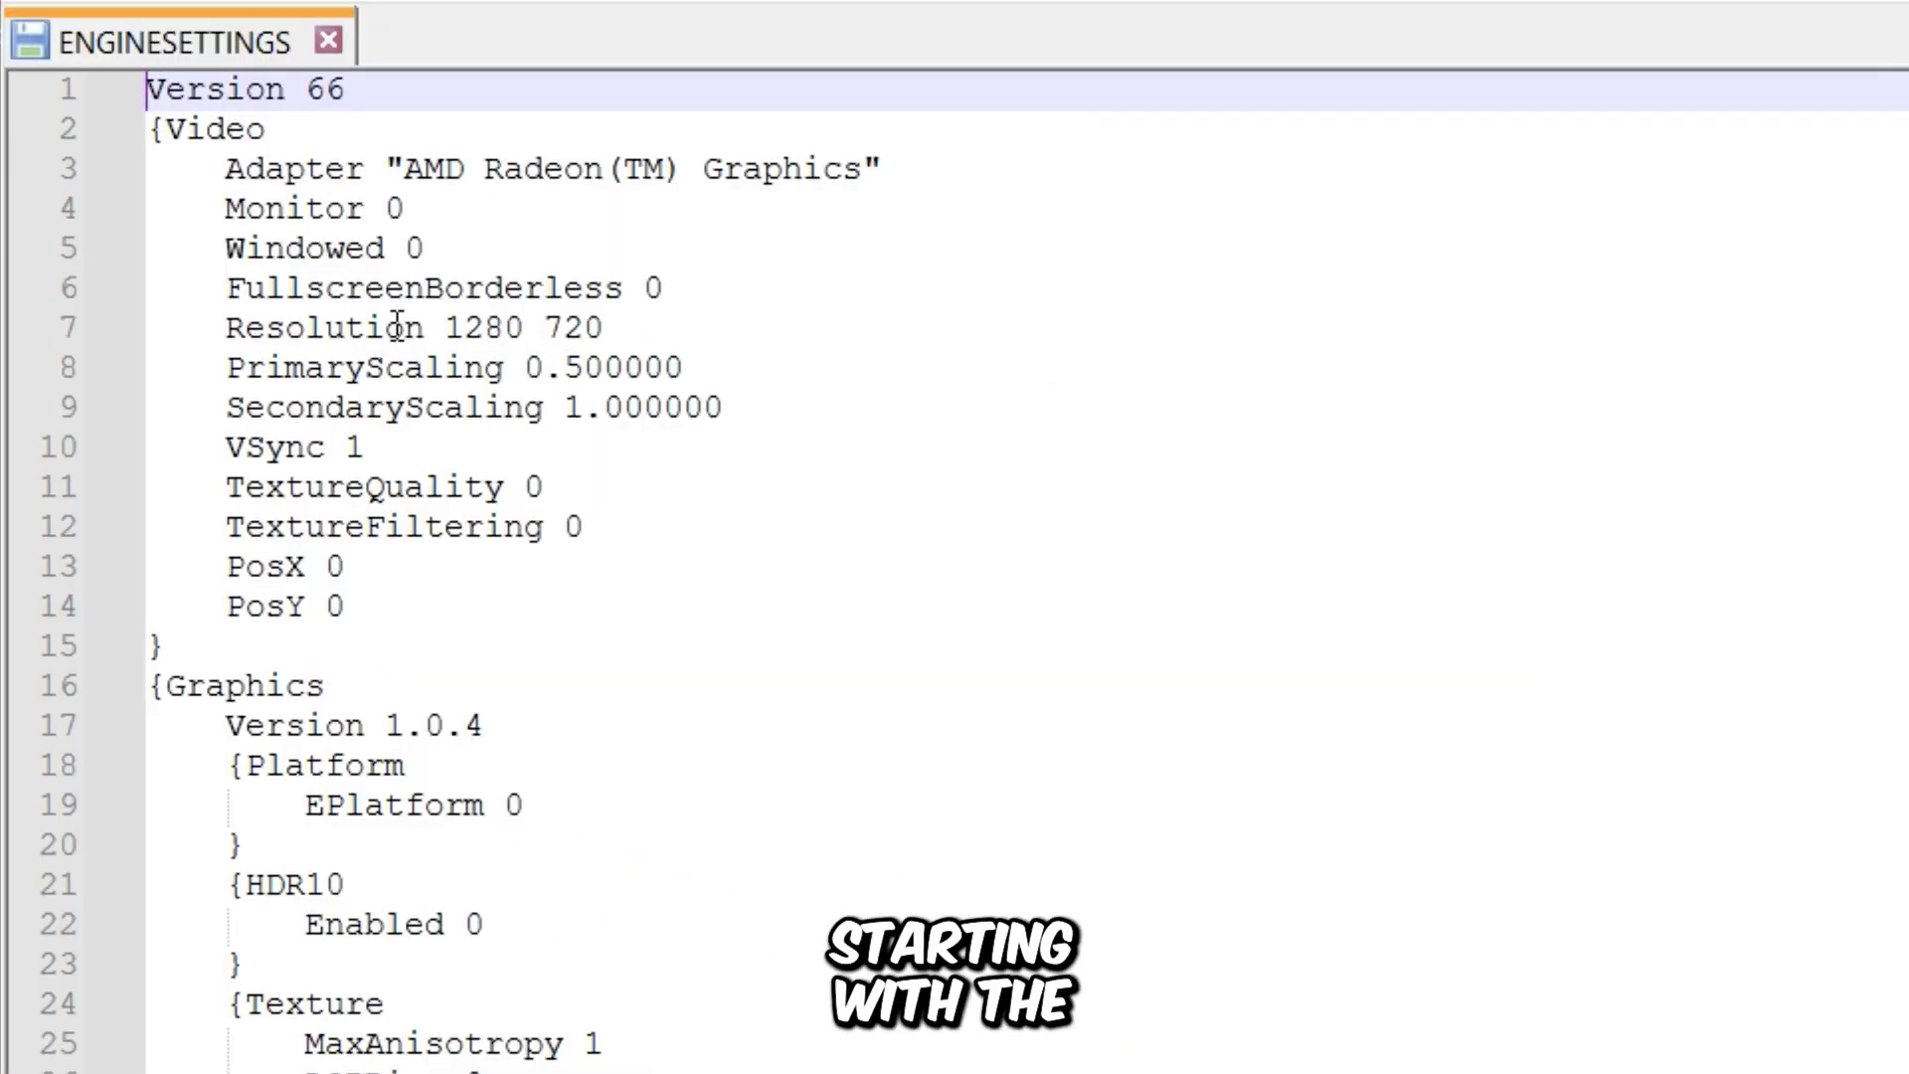
Change the Resolution line on line 7 from 1280 720 to 960 540
{"action": "double_click", "coordinate": [389, 326]}
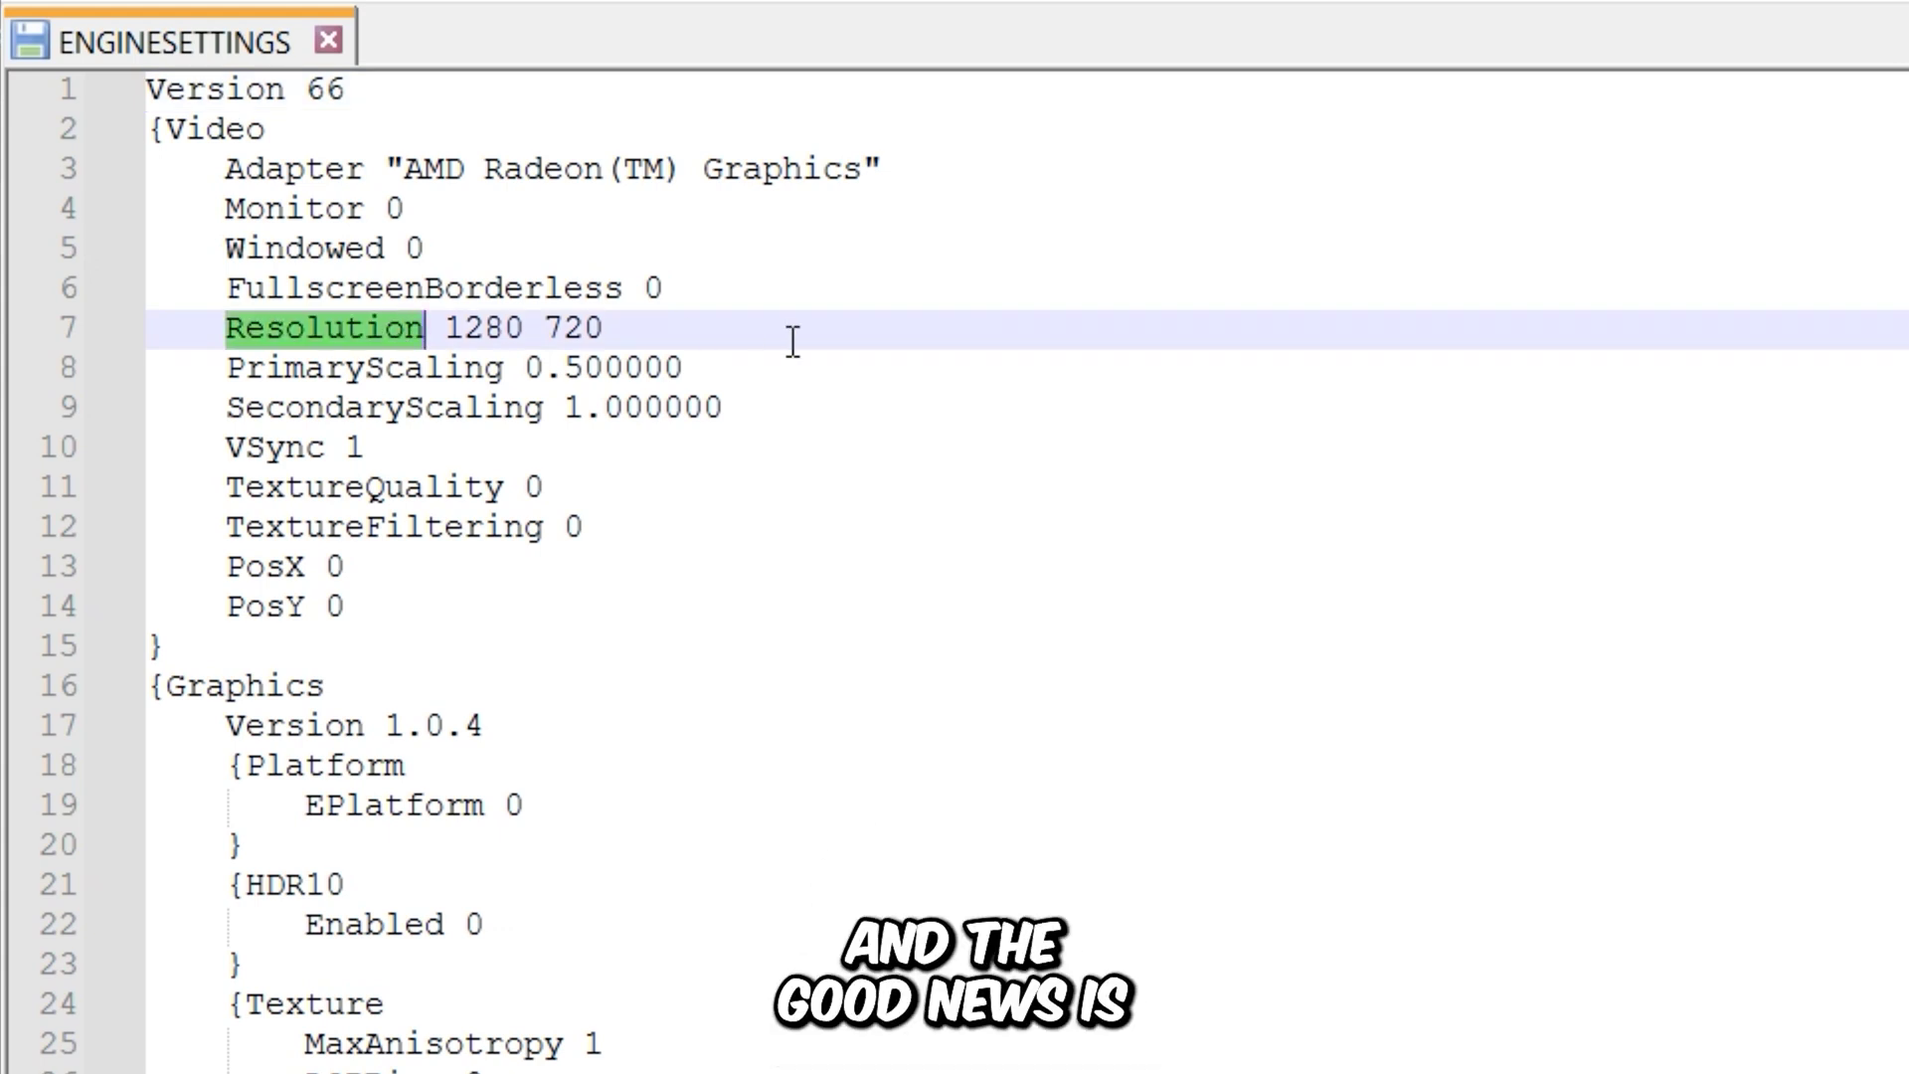
{"action": "double_click", "coordinate": [522, 326]}
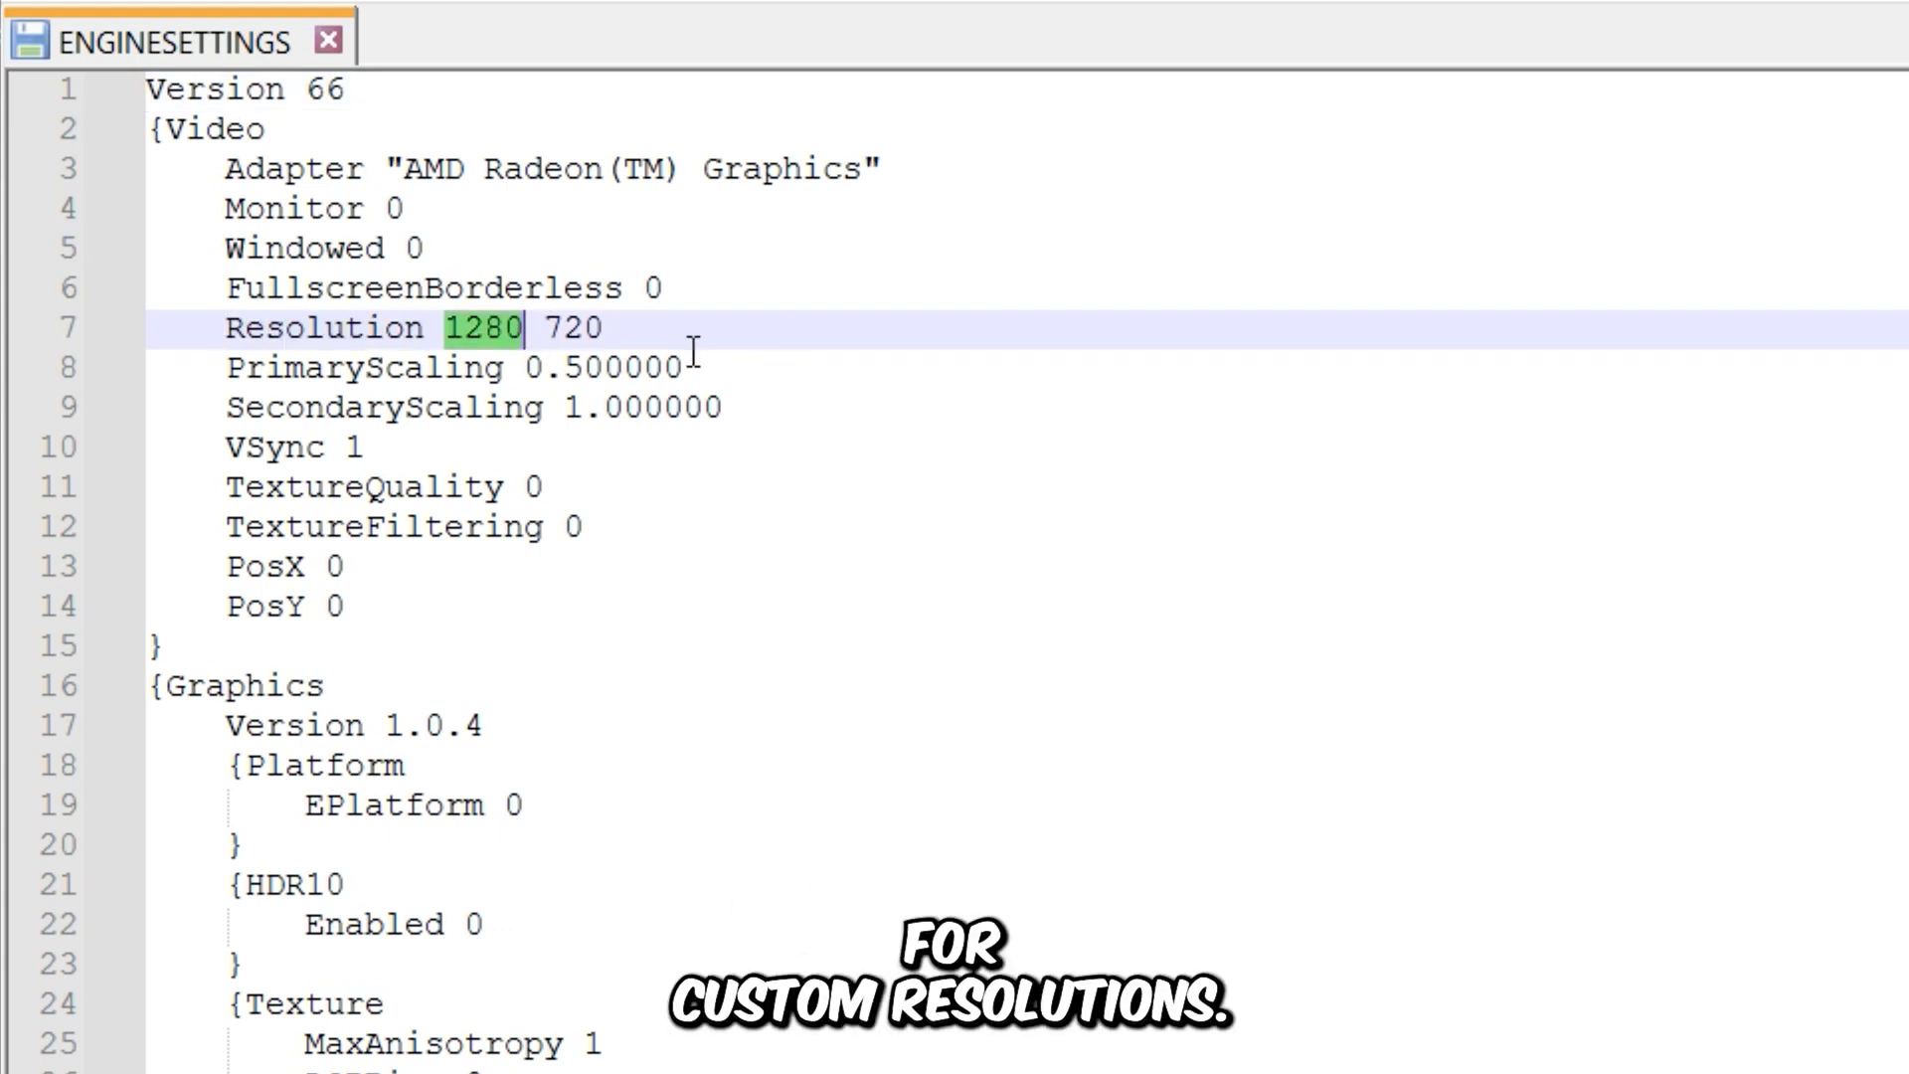
{"action": "type", "text": "960"}
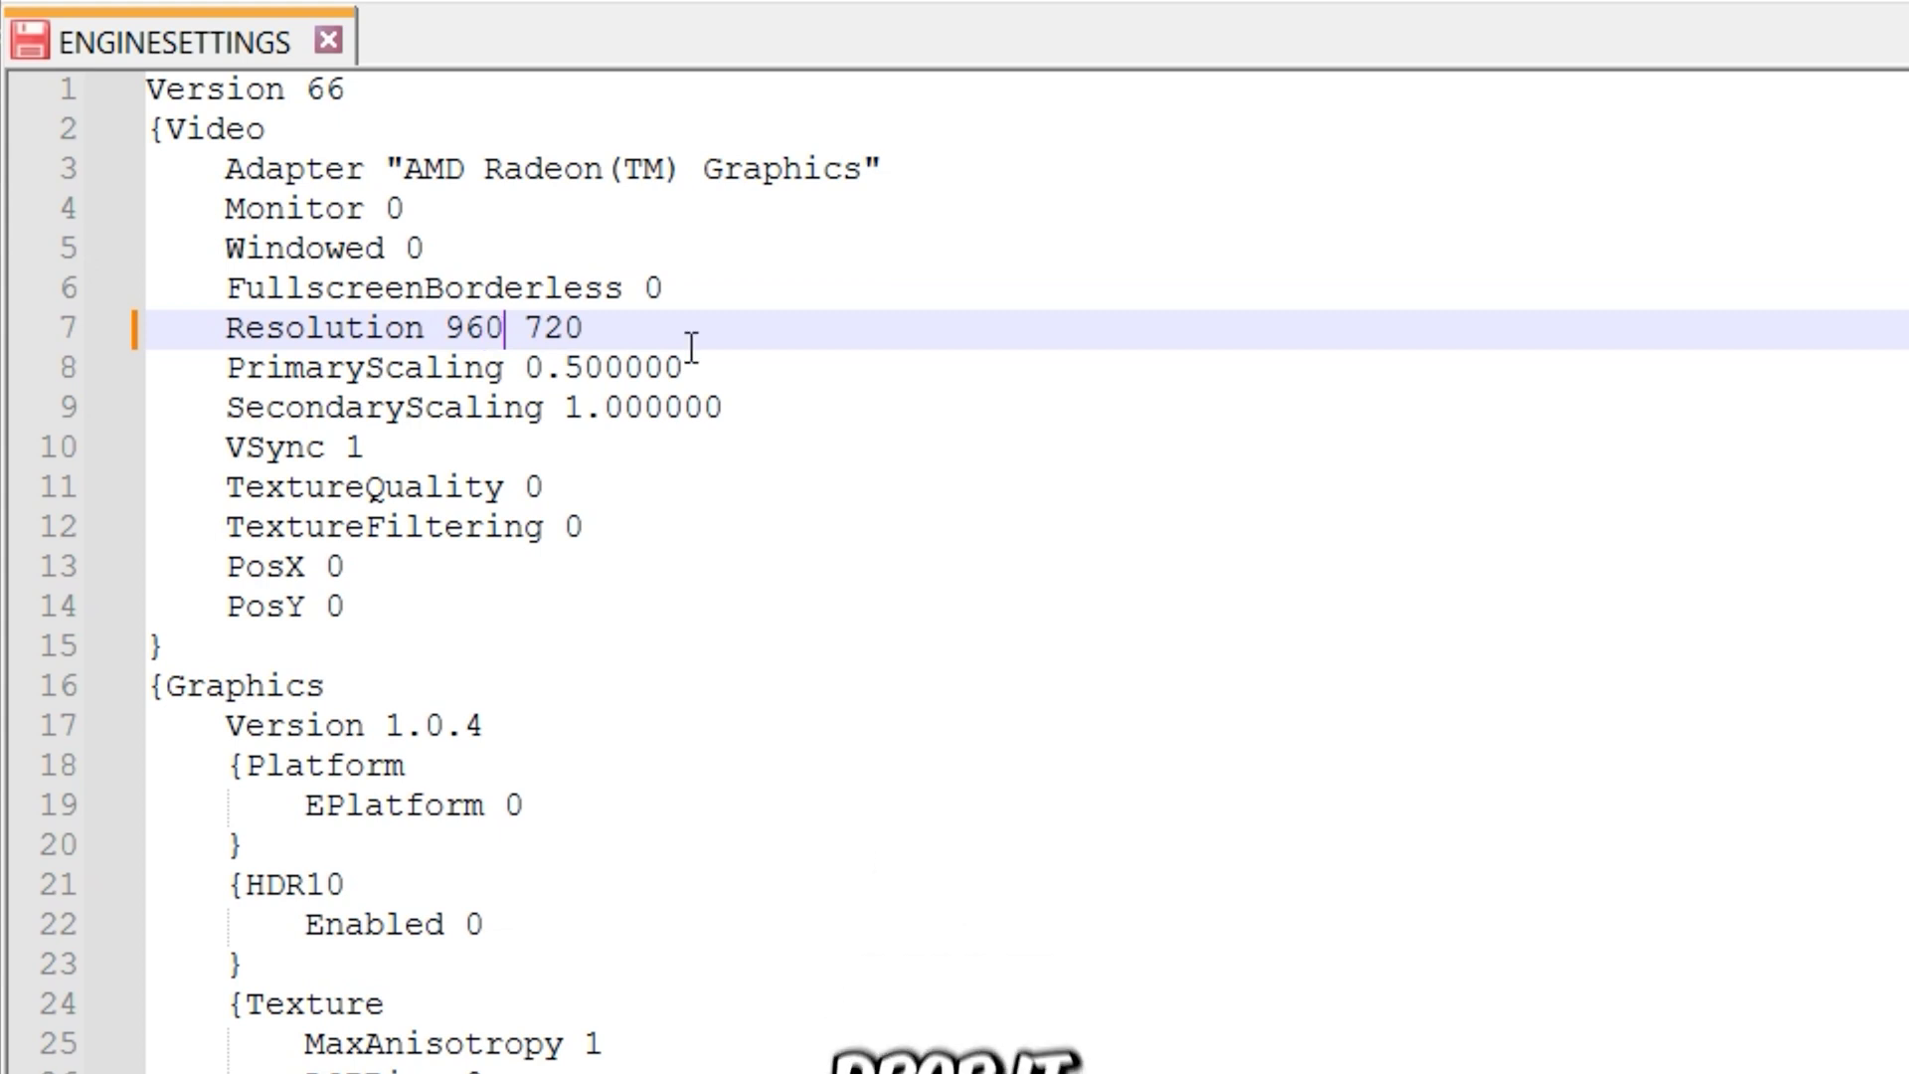
{"action": "double_click", "coordinate": [581, 328]}
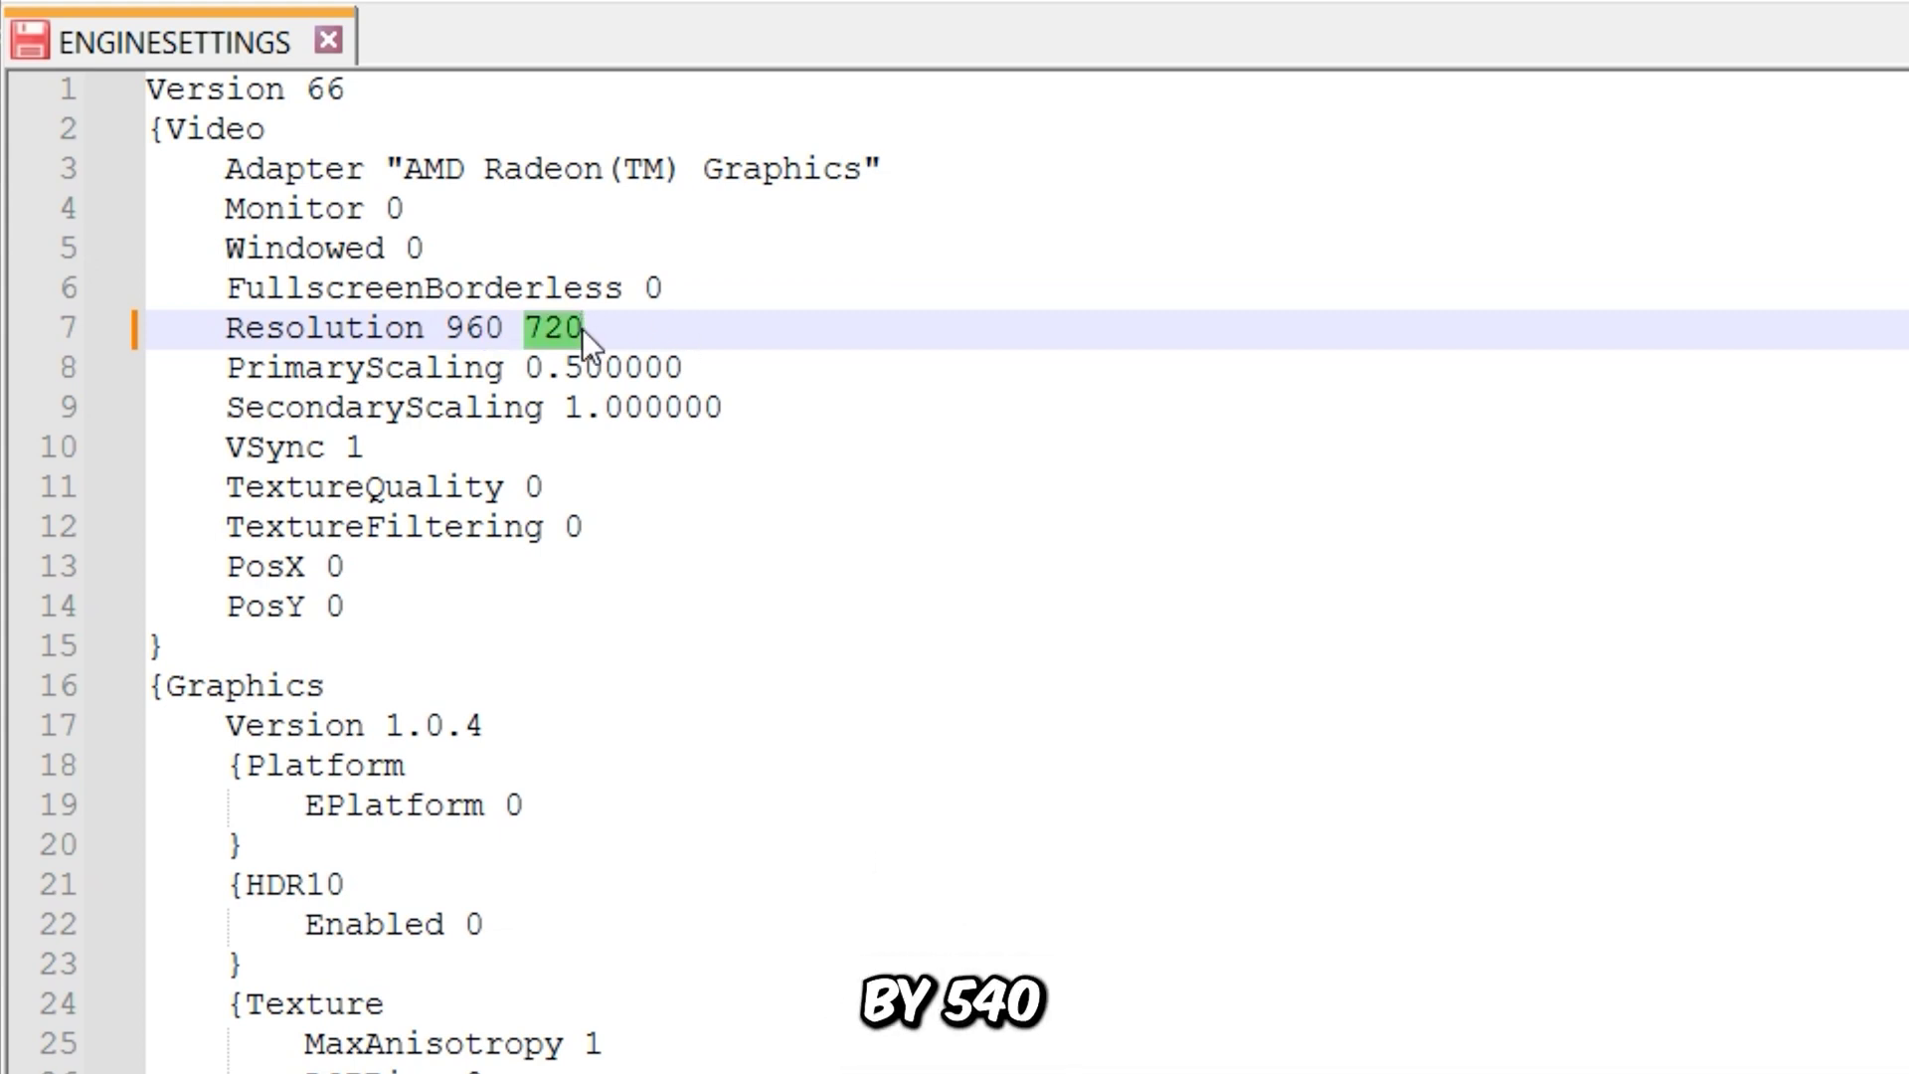
{"action": "type", "text": "54"}
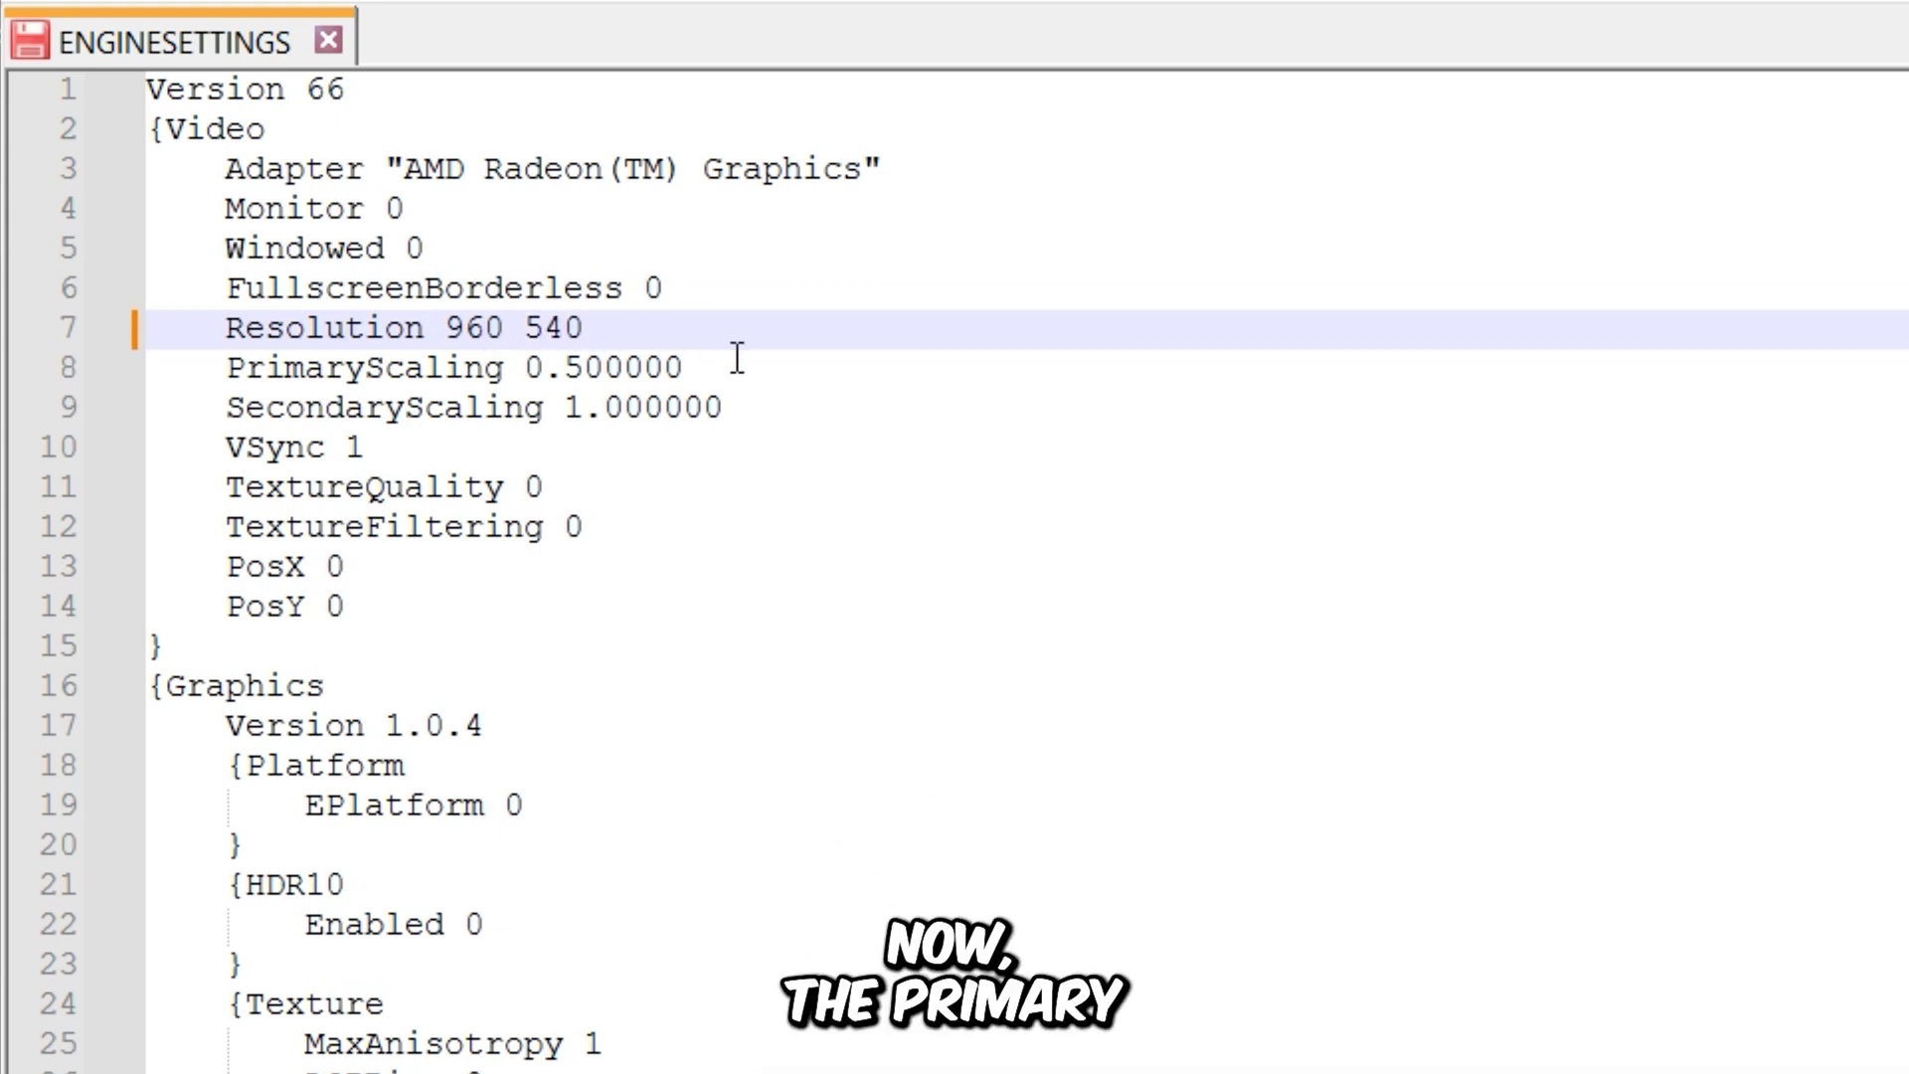
{"action": "left_click_drag", "start_coordinate": [840, 418], "coordinate": [192, 382]}
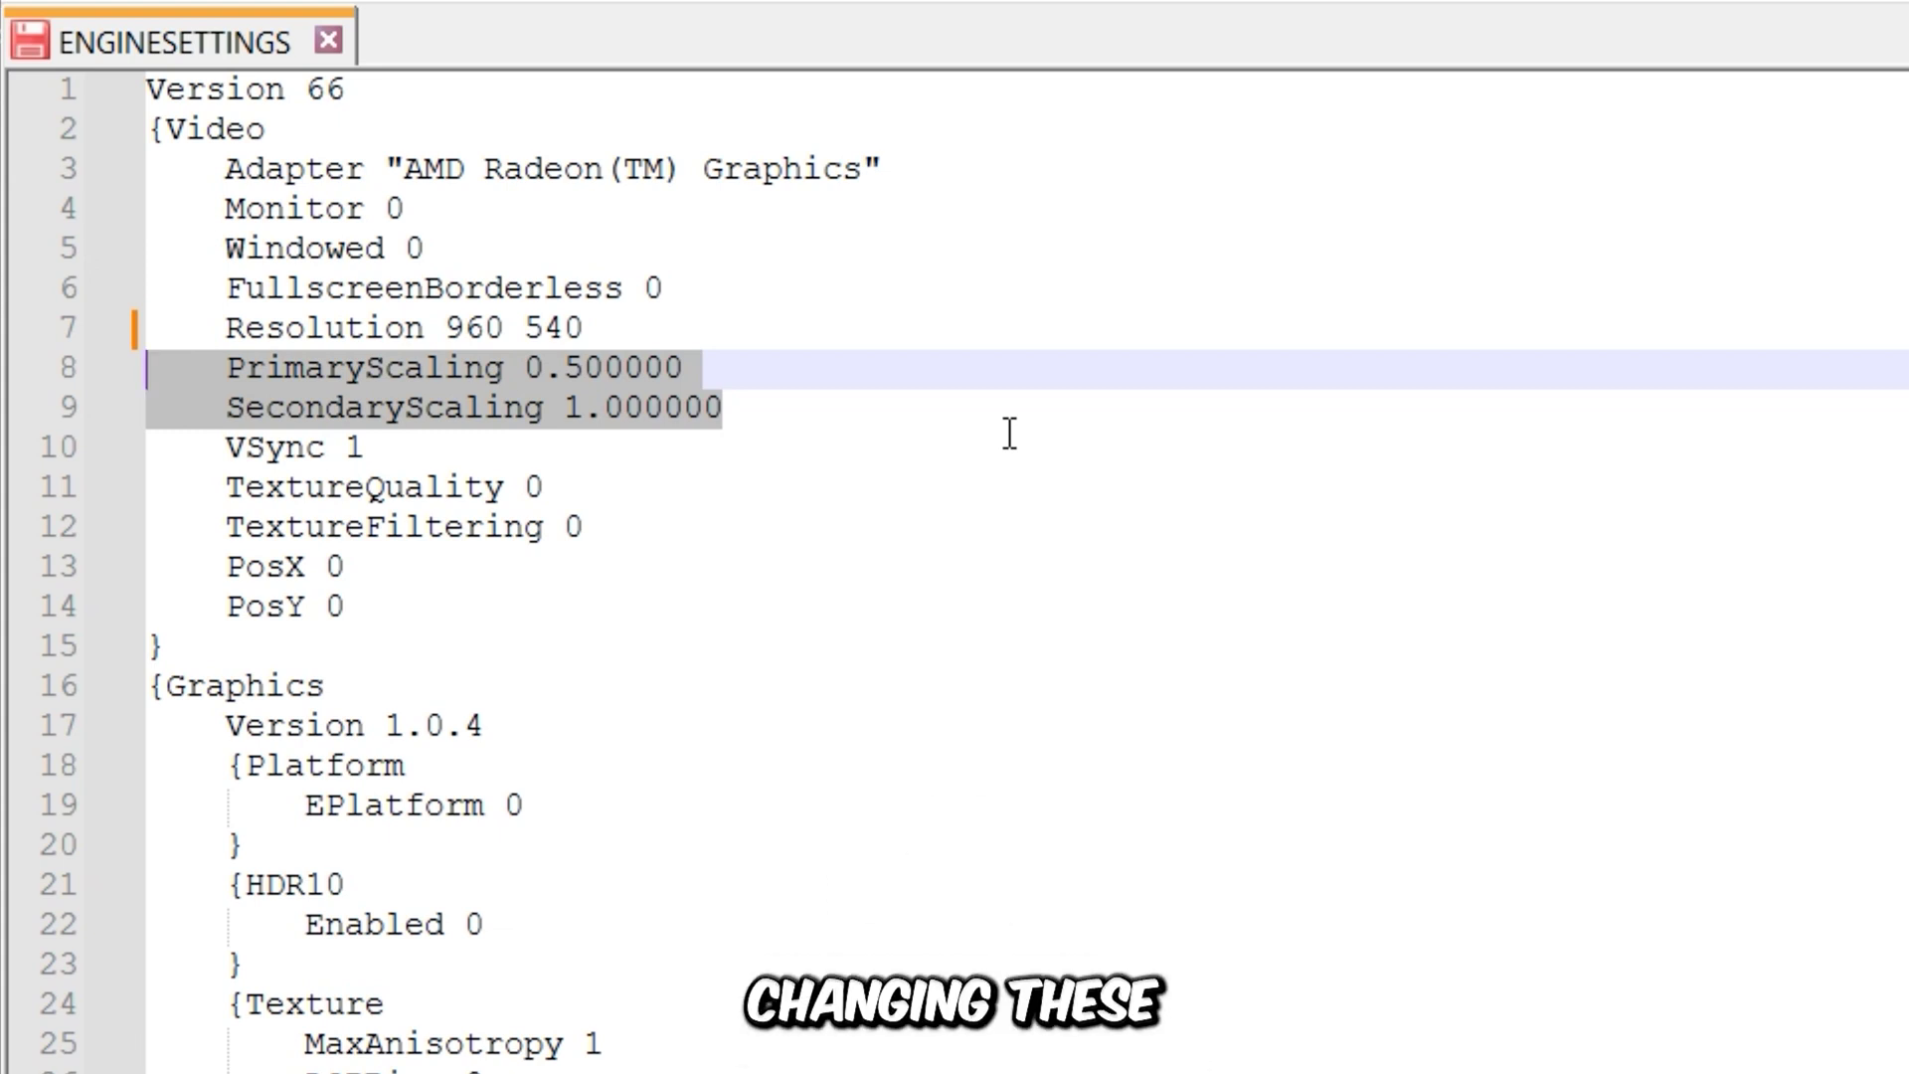
{"action": "key", "text": "Right"}
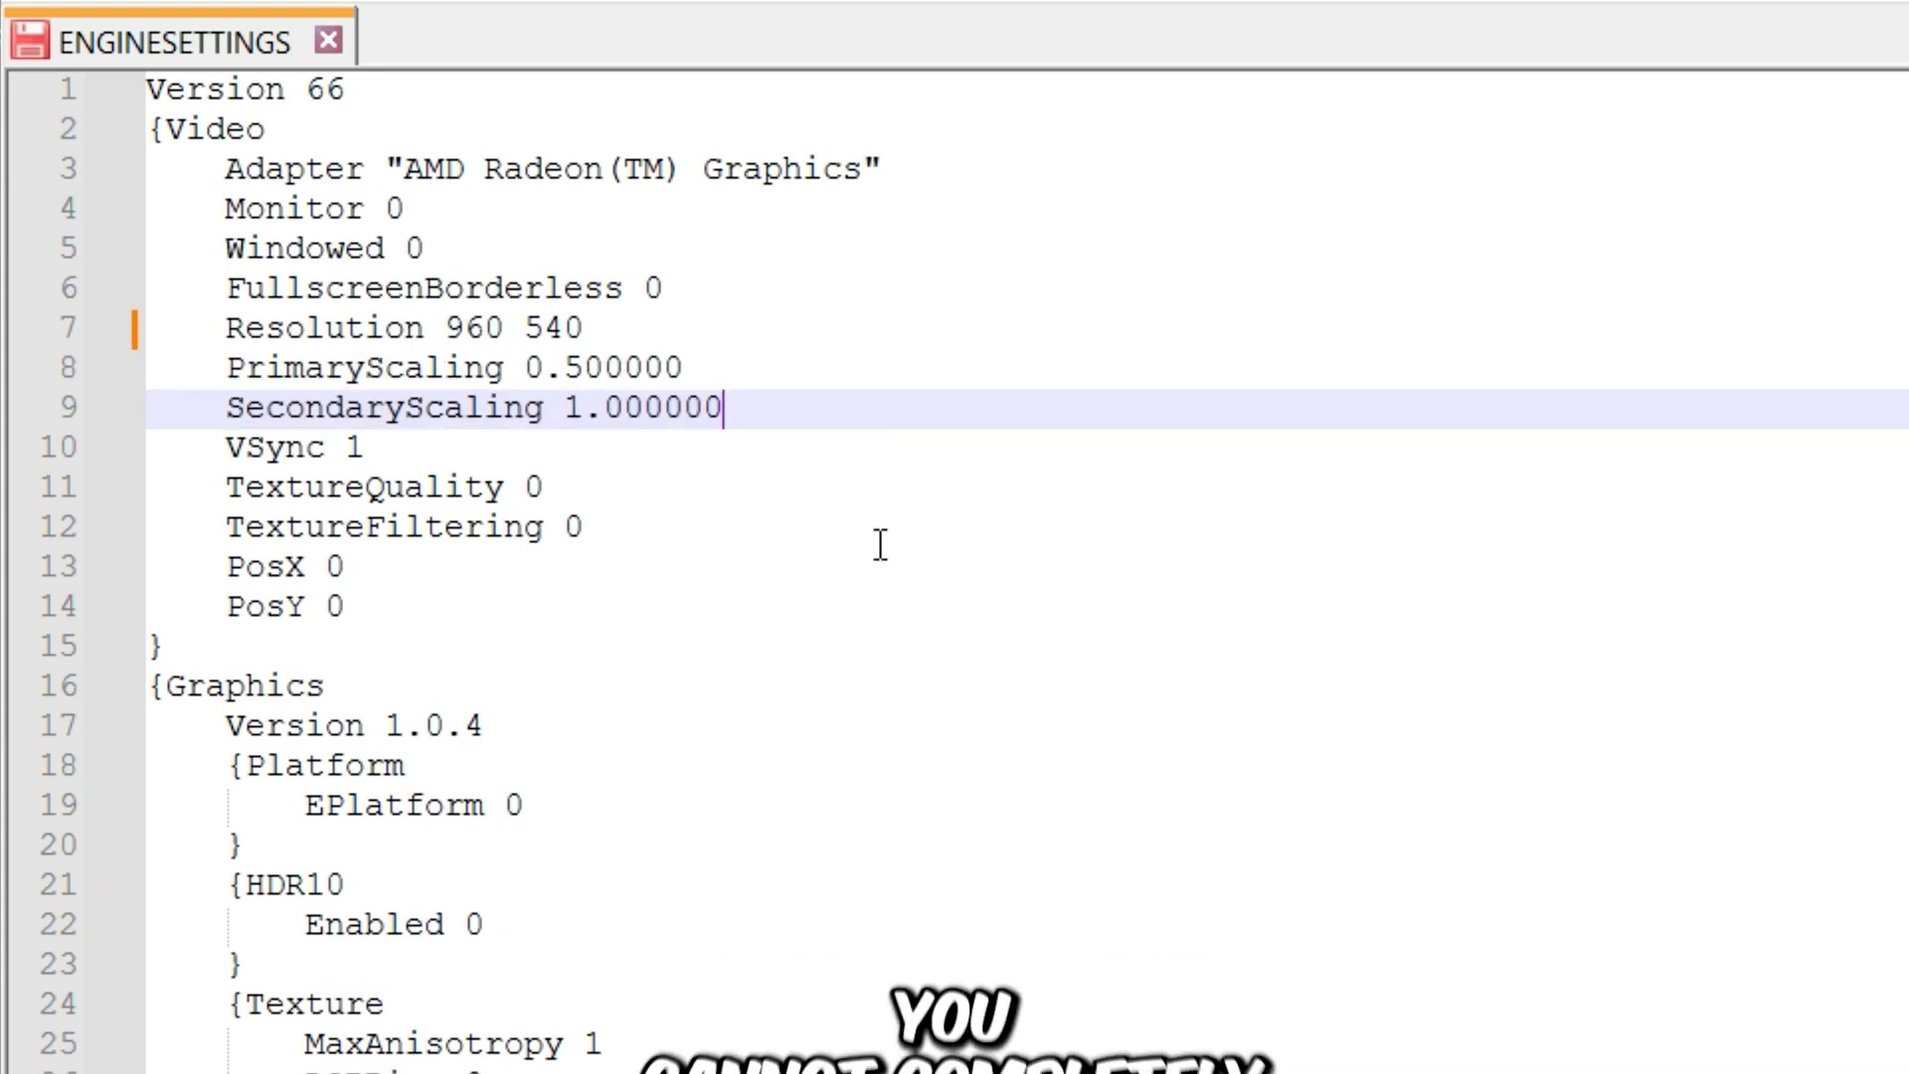
Highlight the MaxAnisotropy, LODBias, MaxLOD and DrawDistance lines to point them out
{"action": "scroll", "coordinate": [834, 690], "scroll_direction": "down", "scroll_amount": 2}
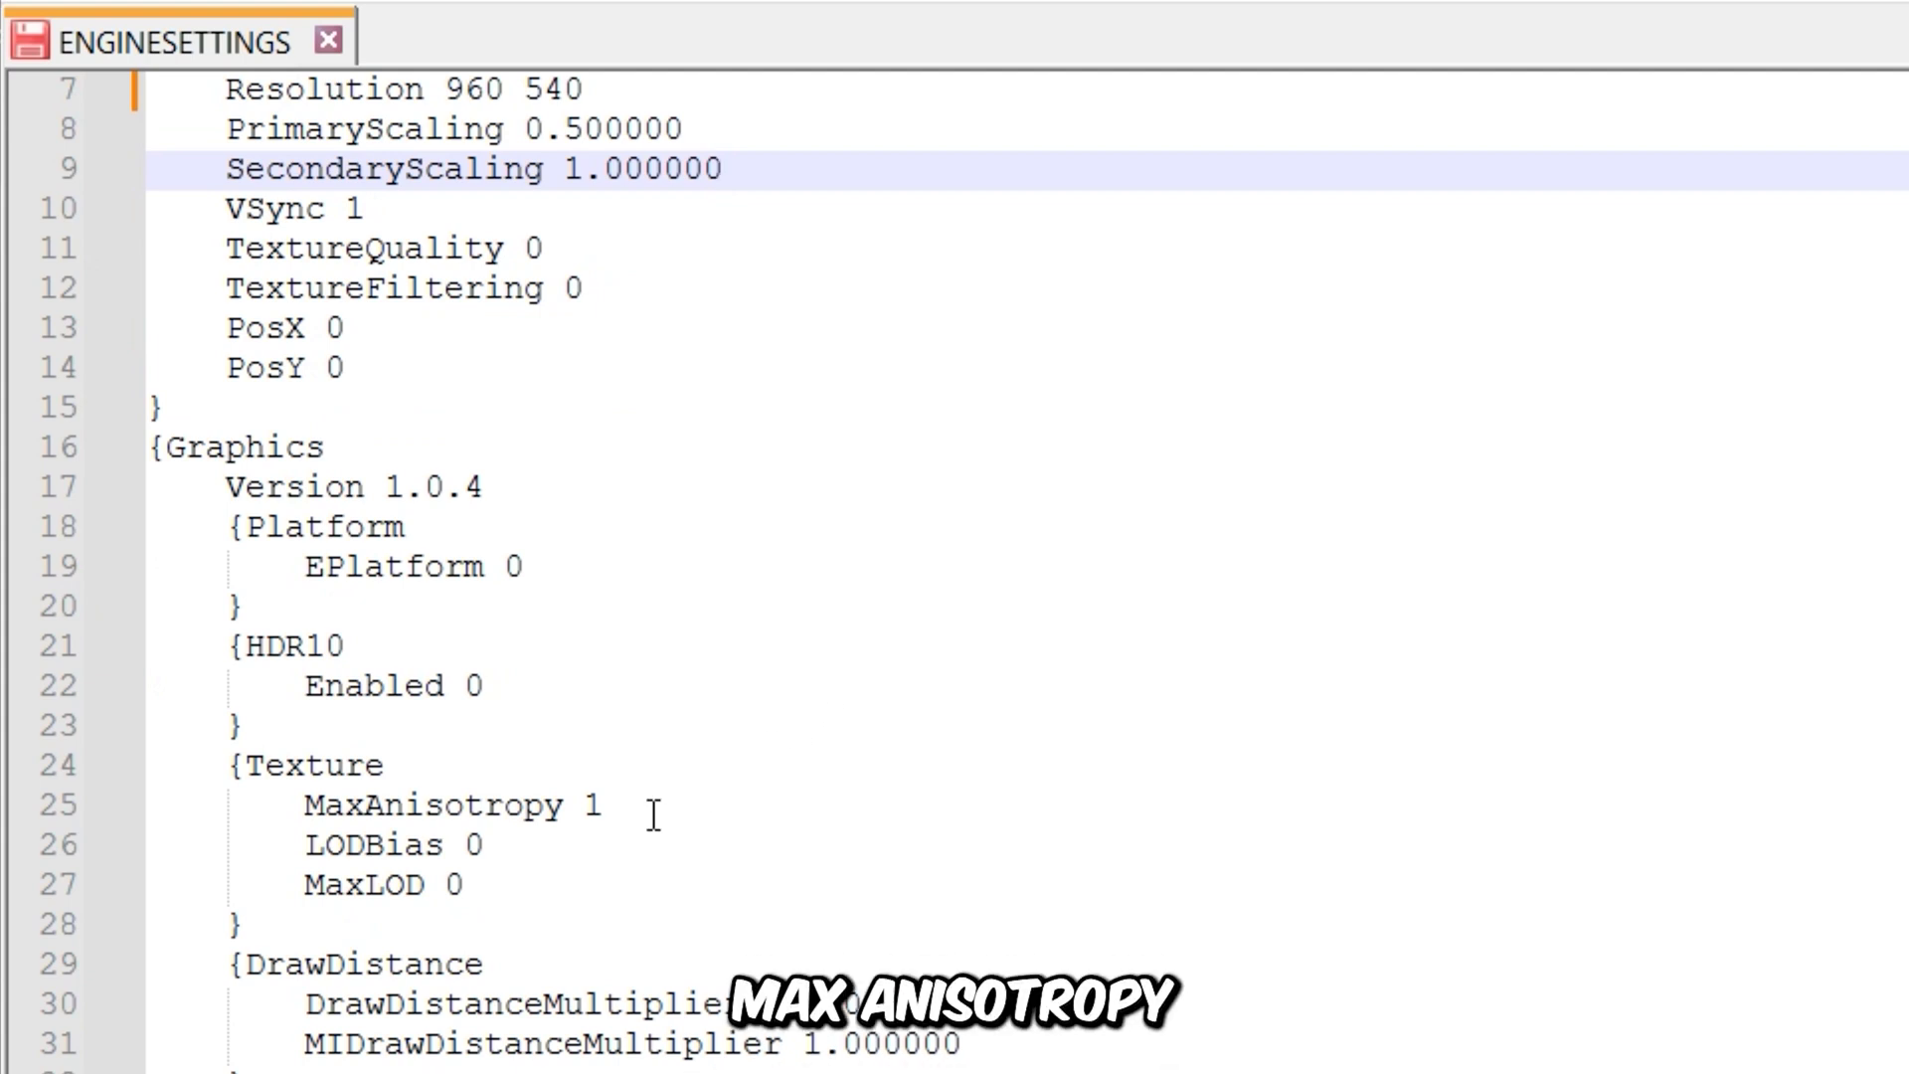
{"action": "left_click_drag", "start_coordinate": [652, 805], "coordinate": [259, 796]}
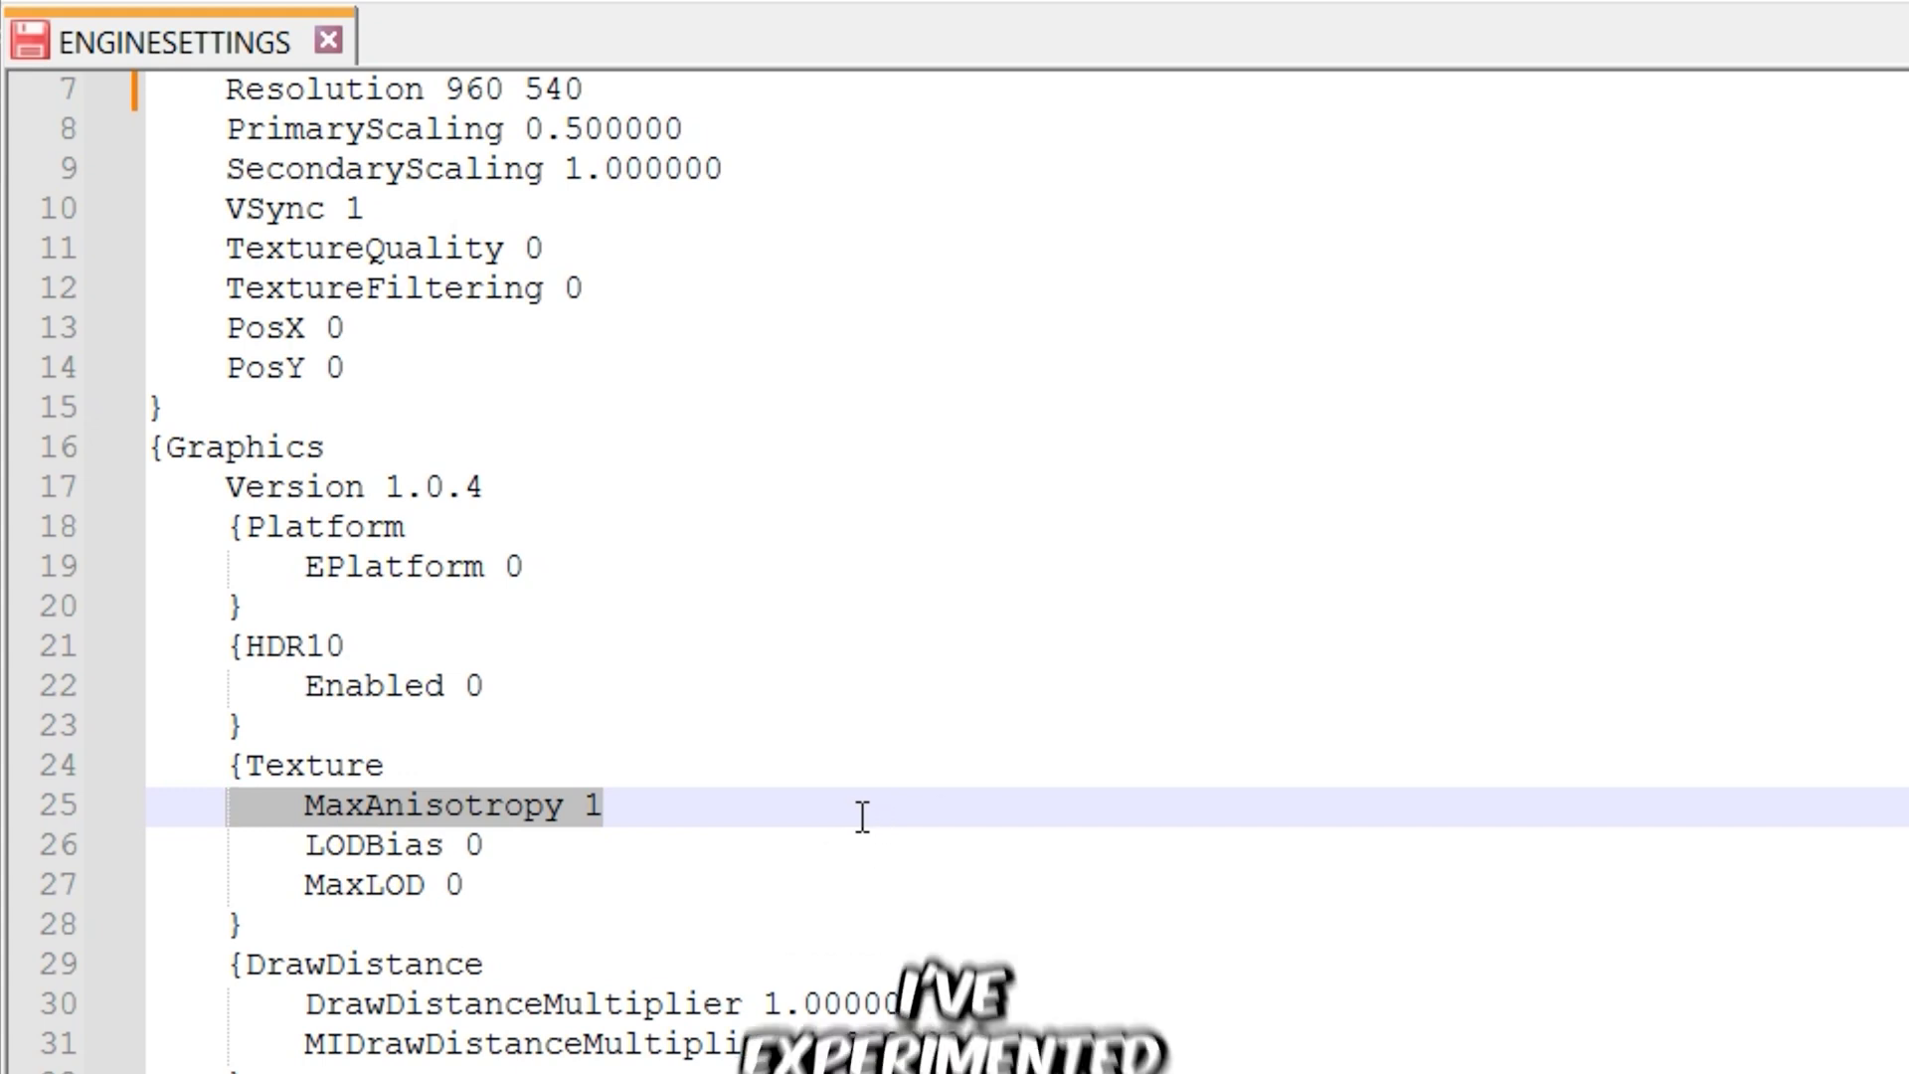
{"action": "left_click_drag", "start_coordinate": [496, 897], "coordinate": [157, 842]}
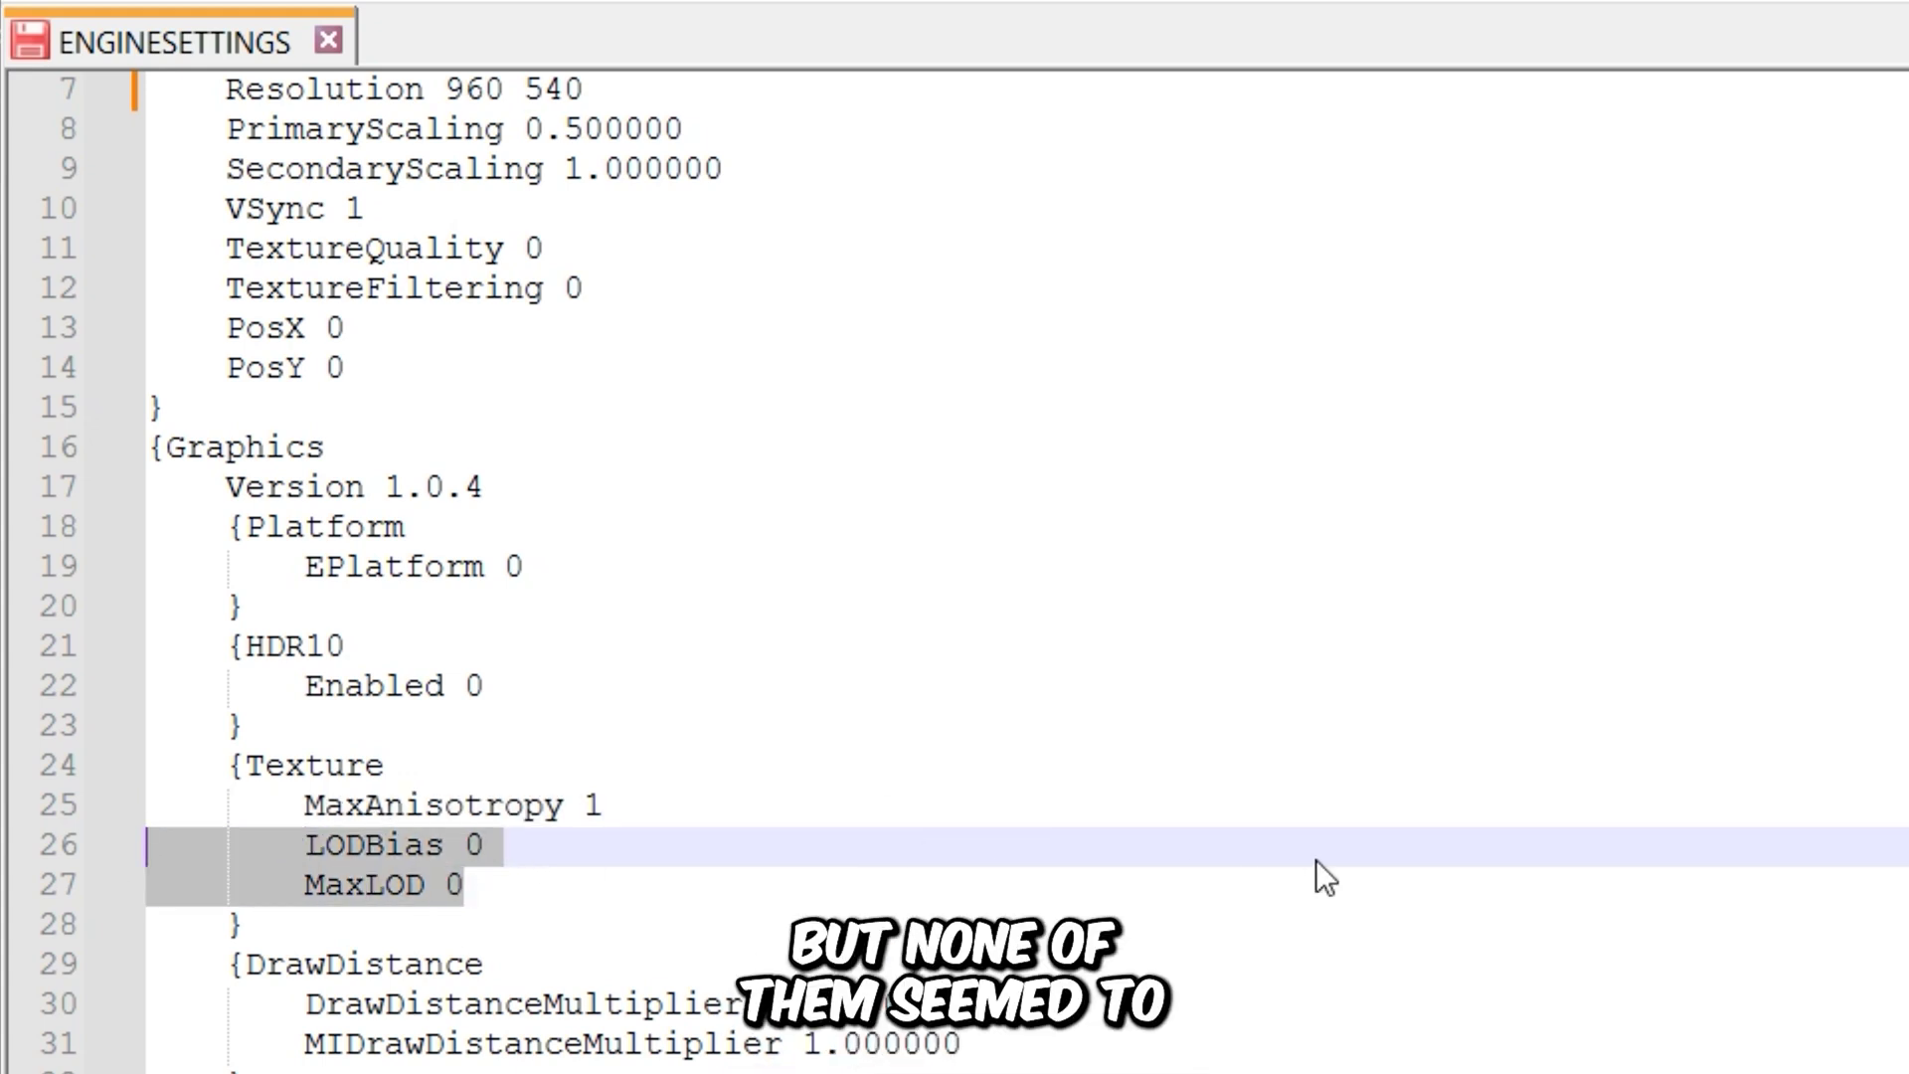
{"action": "left_click_drag", "start_coordinate": [966, 1044], "coordinate": [153, 959]}
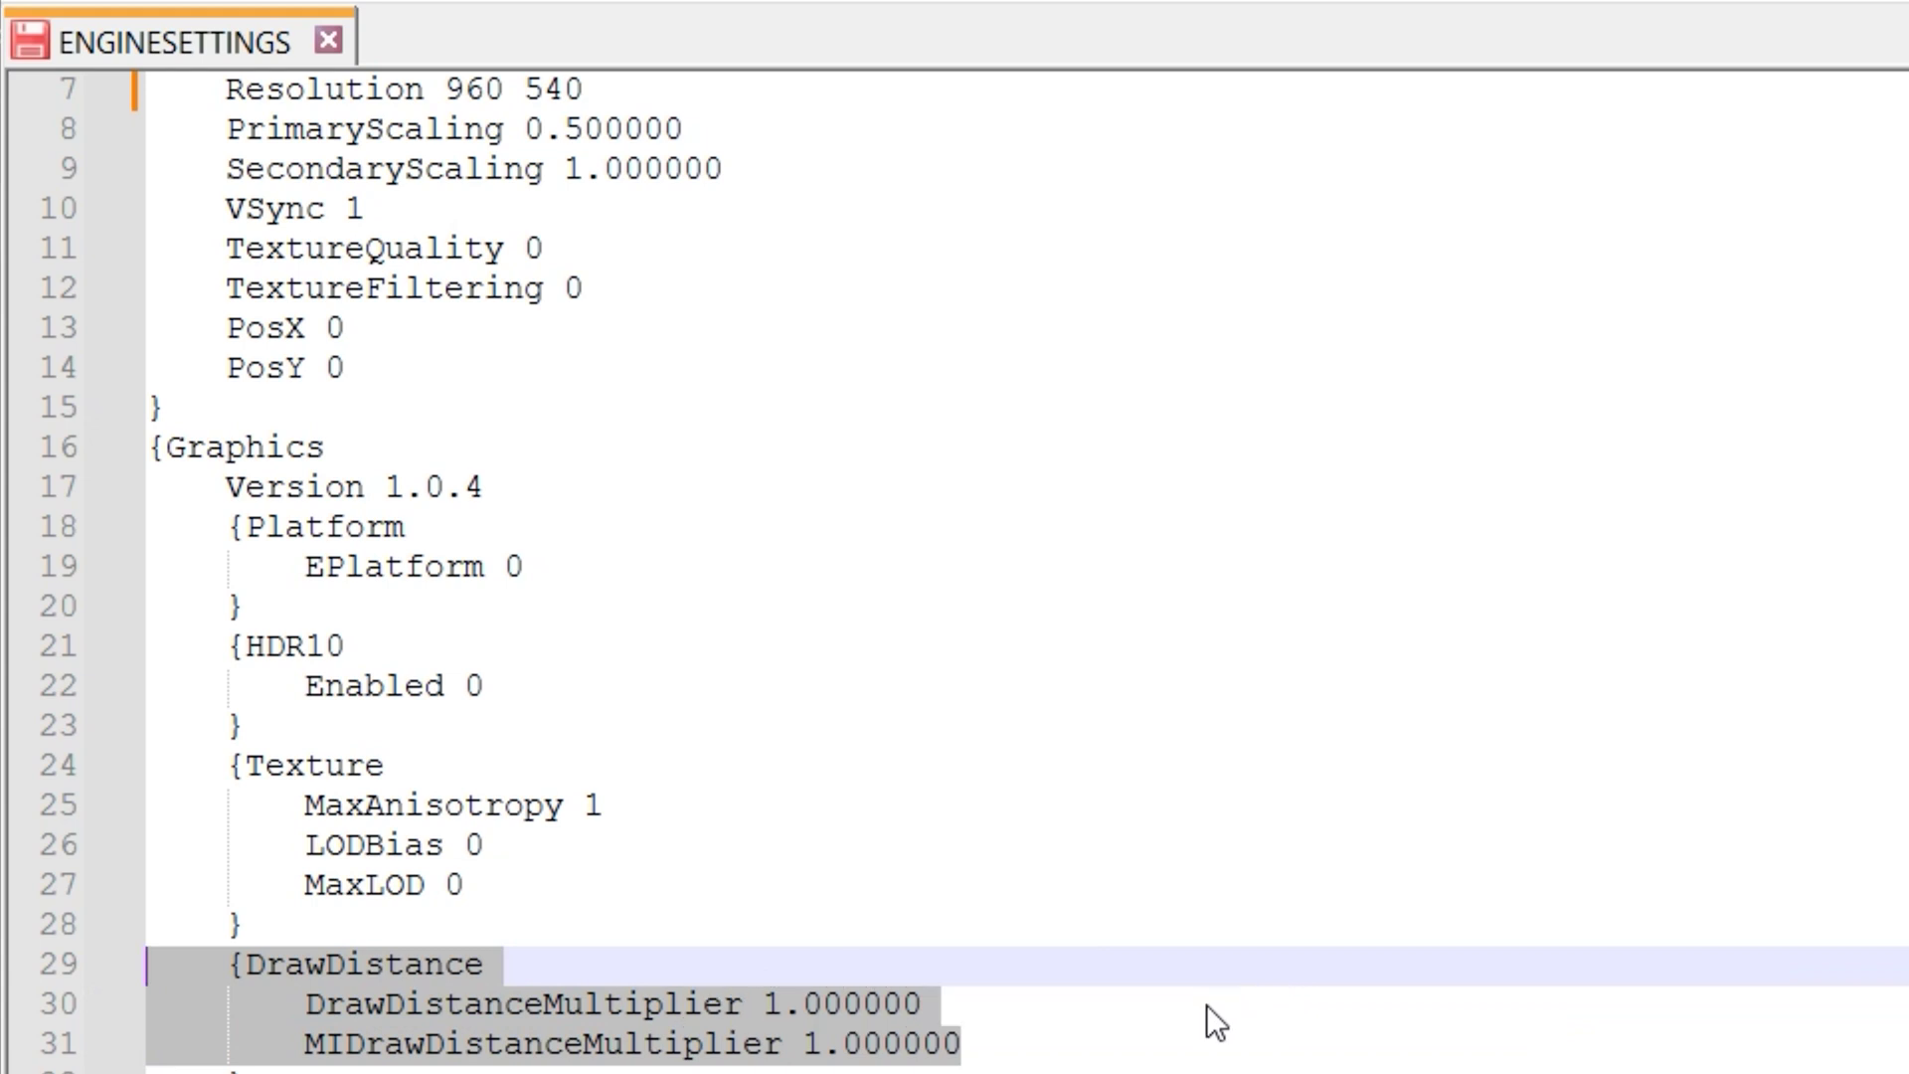
Change DrawDistanceMultiplier from 1.000000 to 0.100000
{"action": "double_click", "coordinate": [777, 1002]}
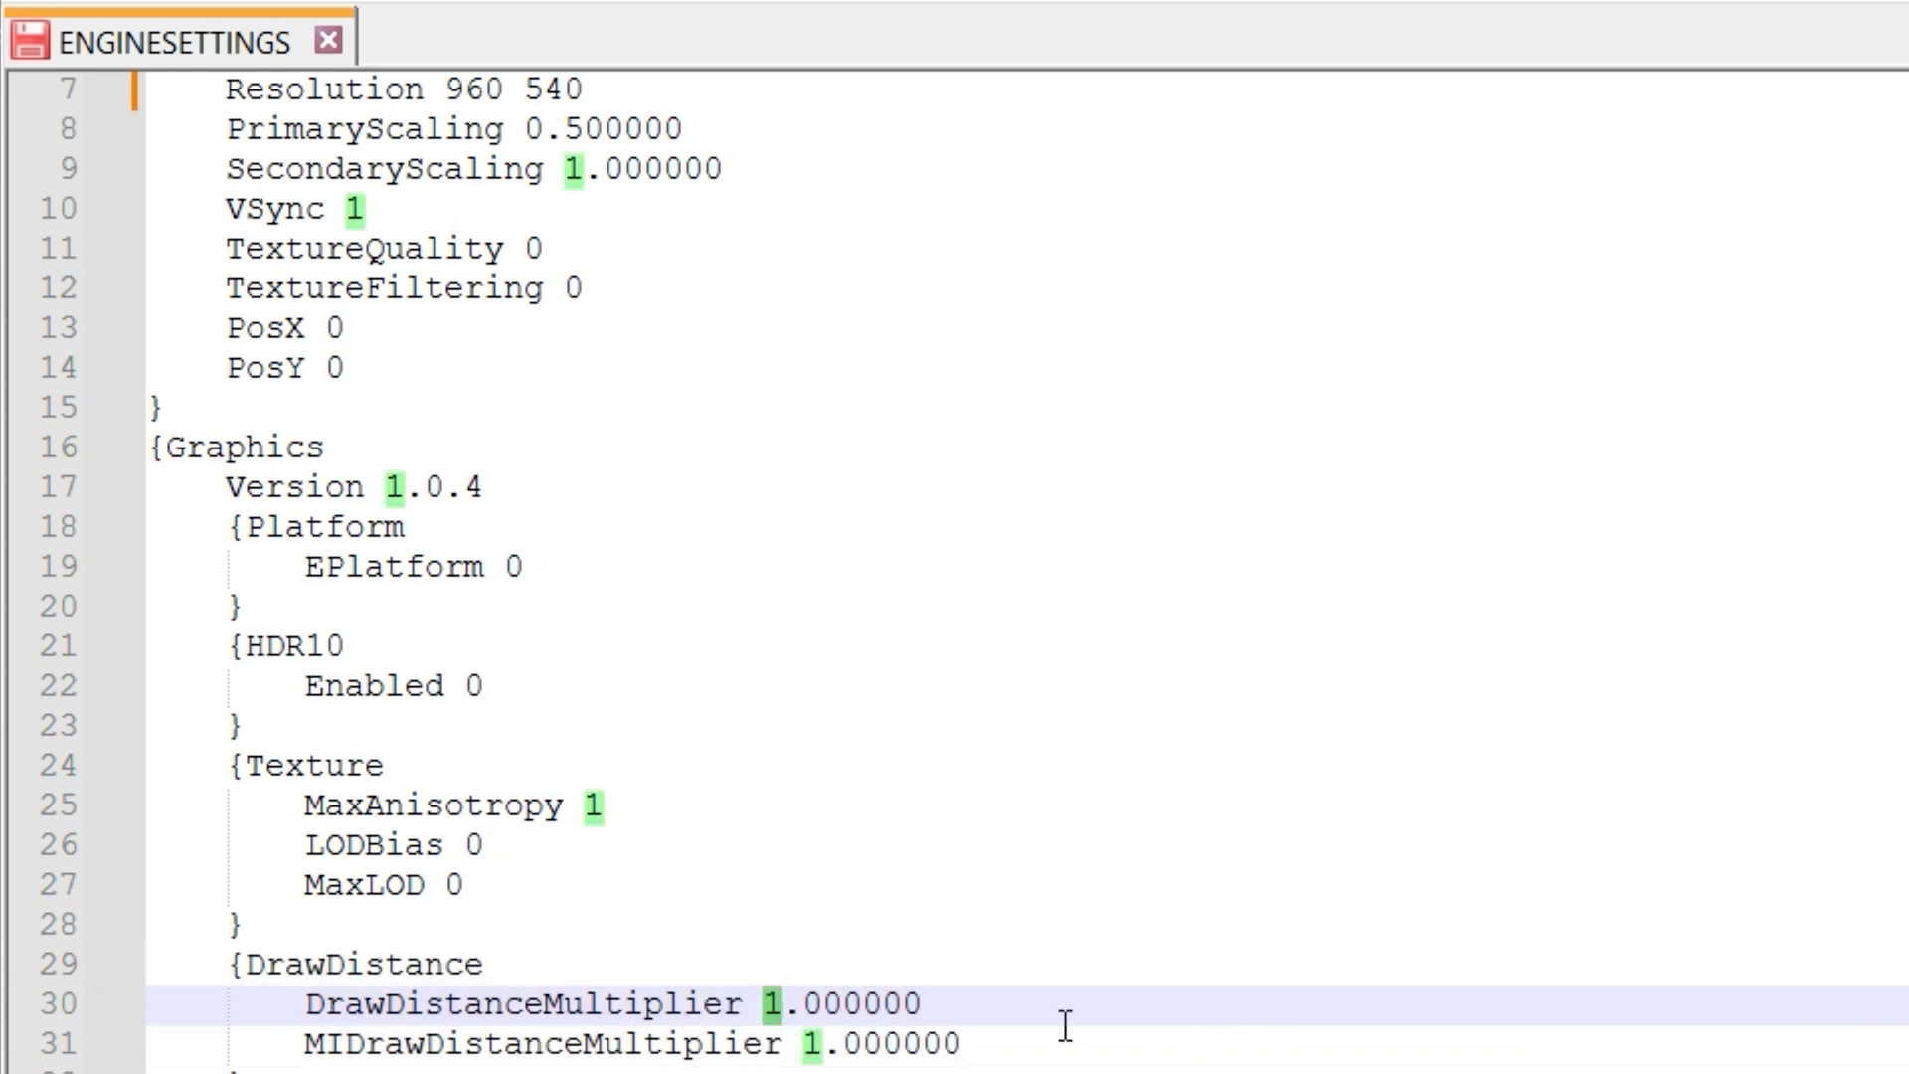
{"action": "type", "text": "0"}
{"action": "double_click", "coordinate": [825, 1002]}
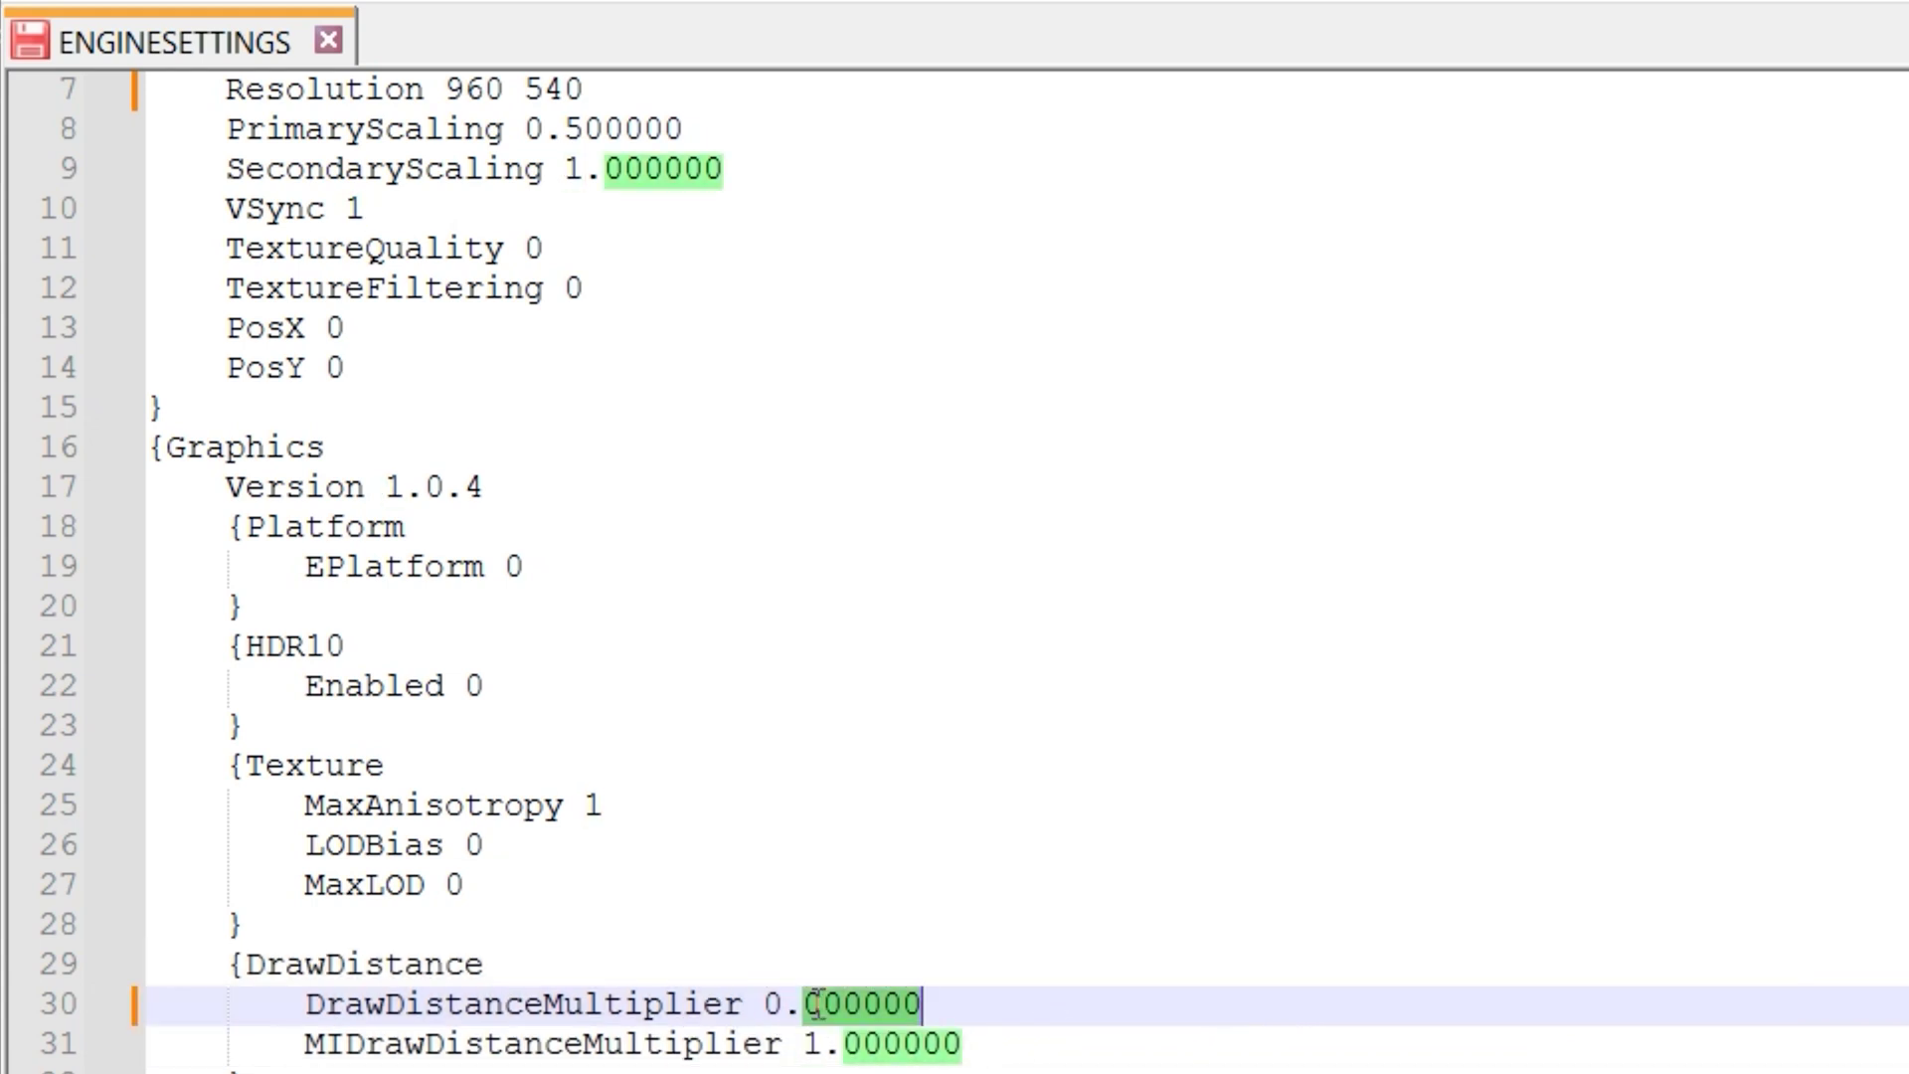
{"action": "left_click", "coordinate": [822, 1002]}
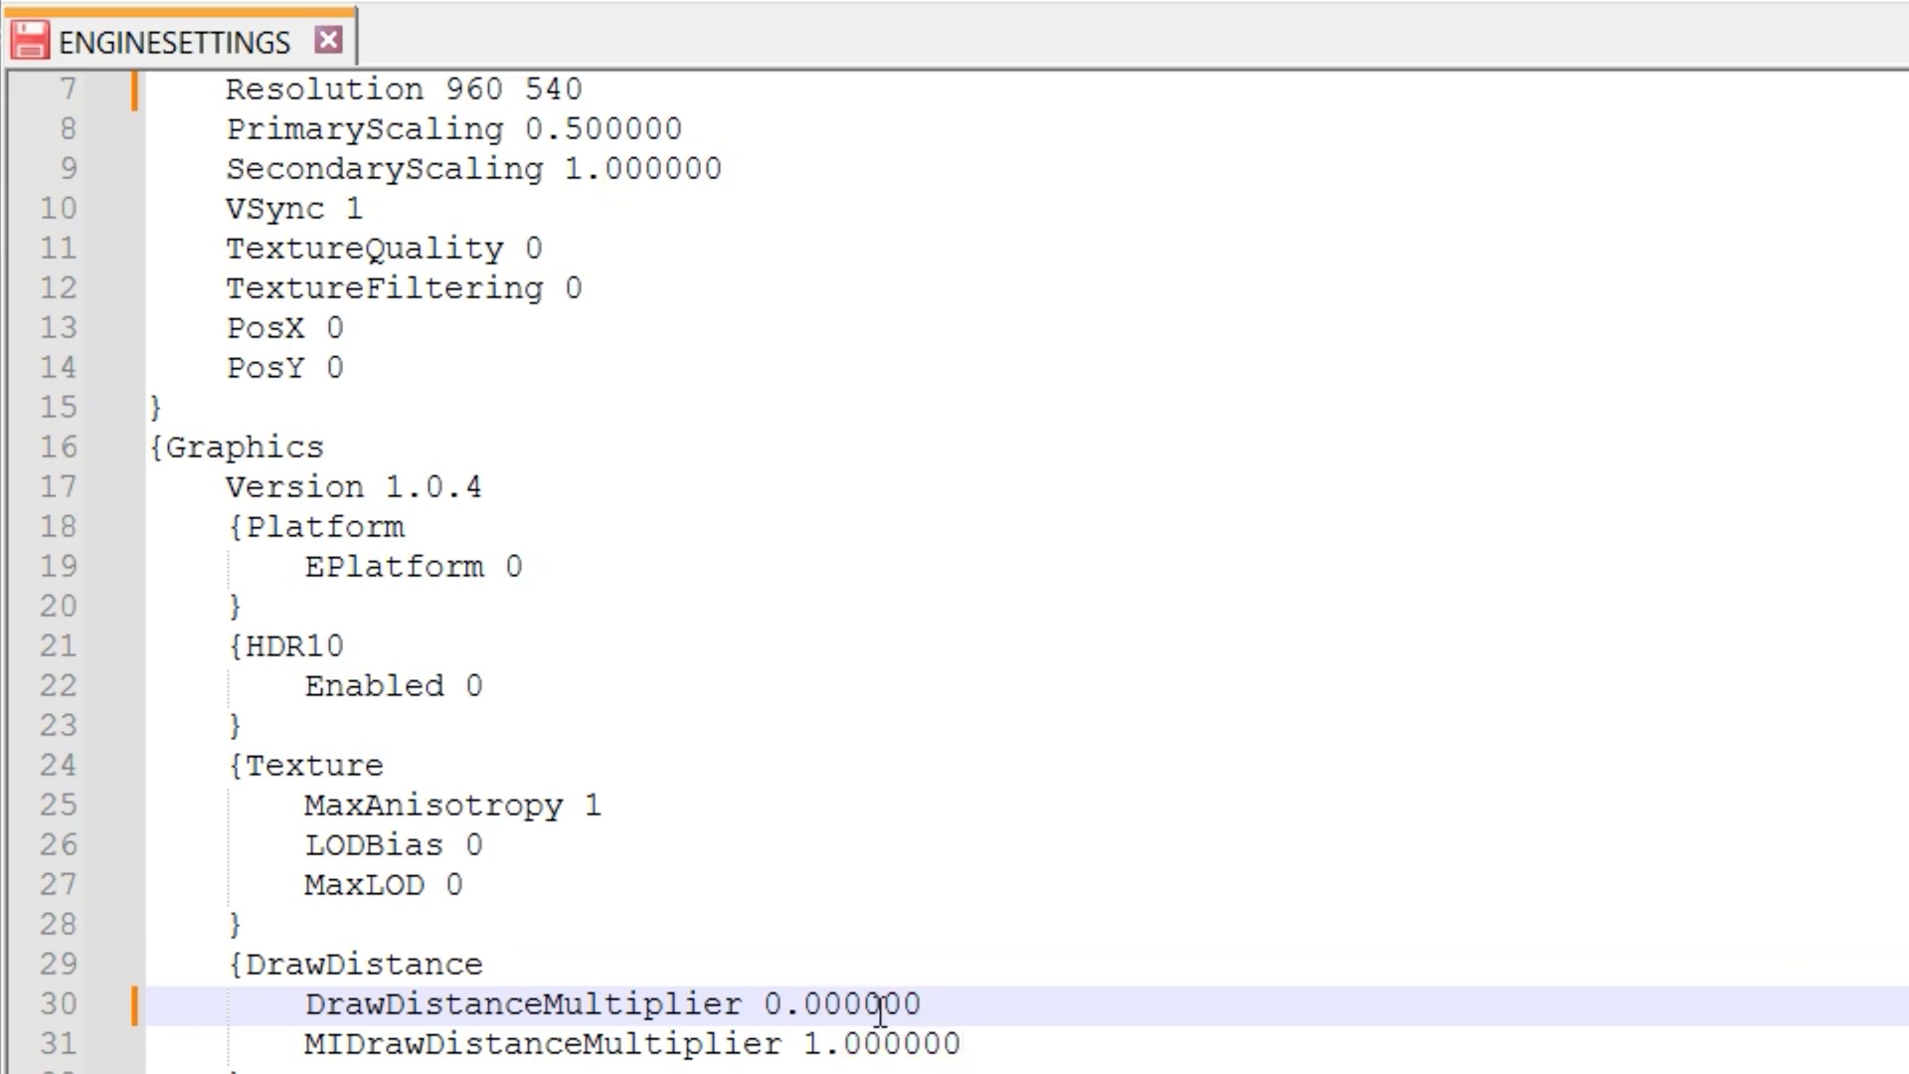
{"action": "key", "text": "BackSpace"}
{"action": "type", "text": "1"}
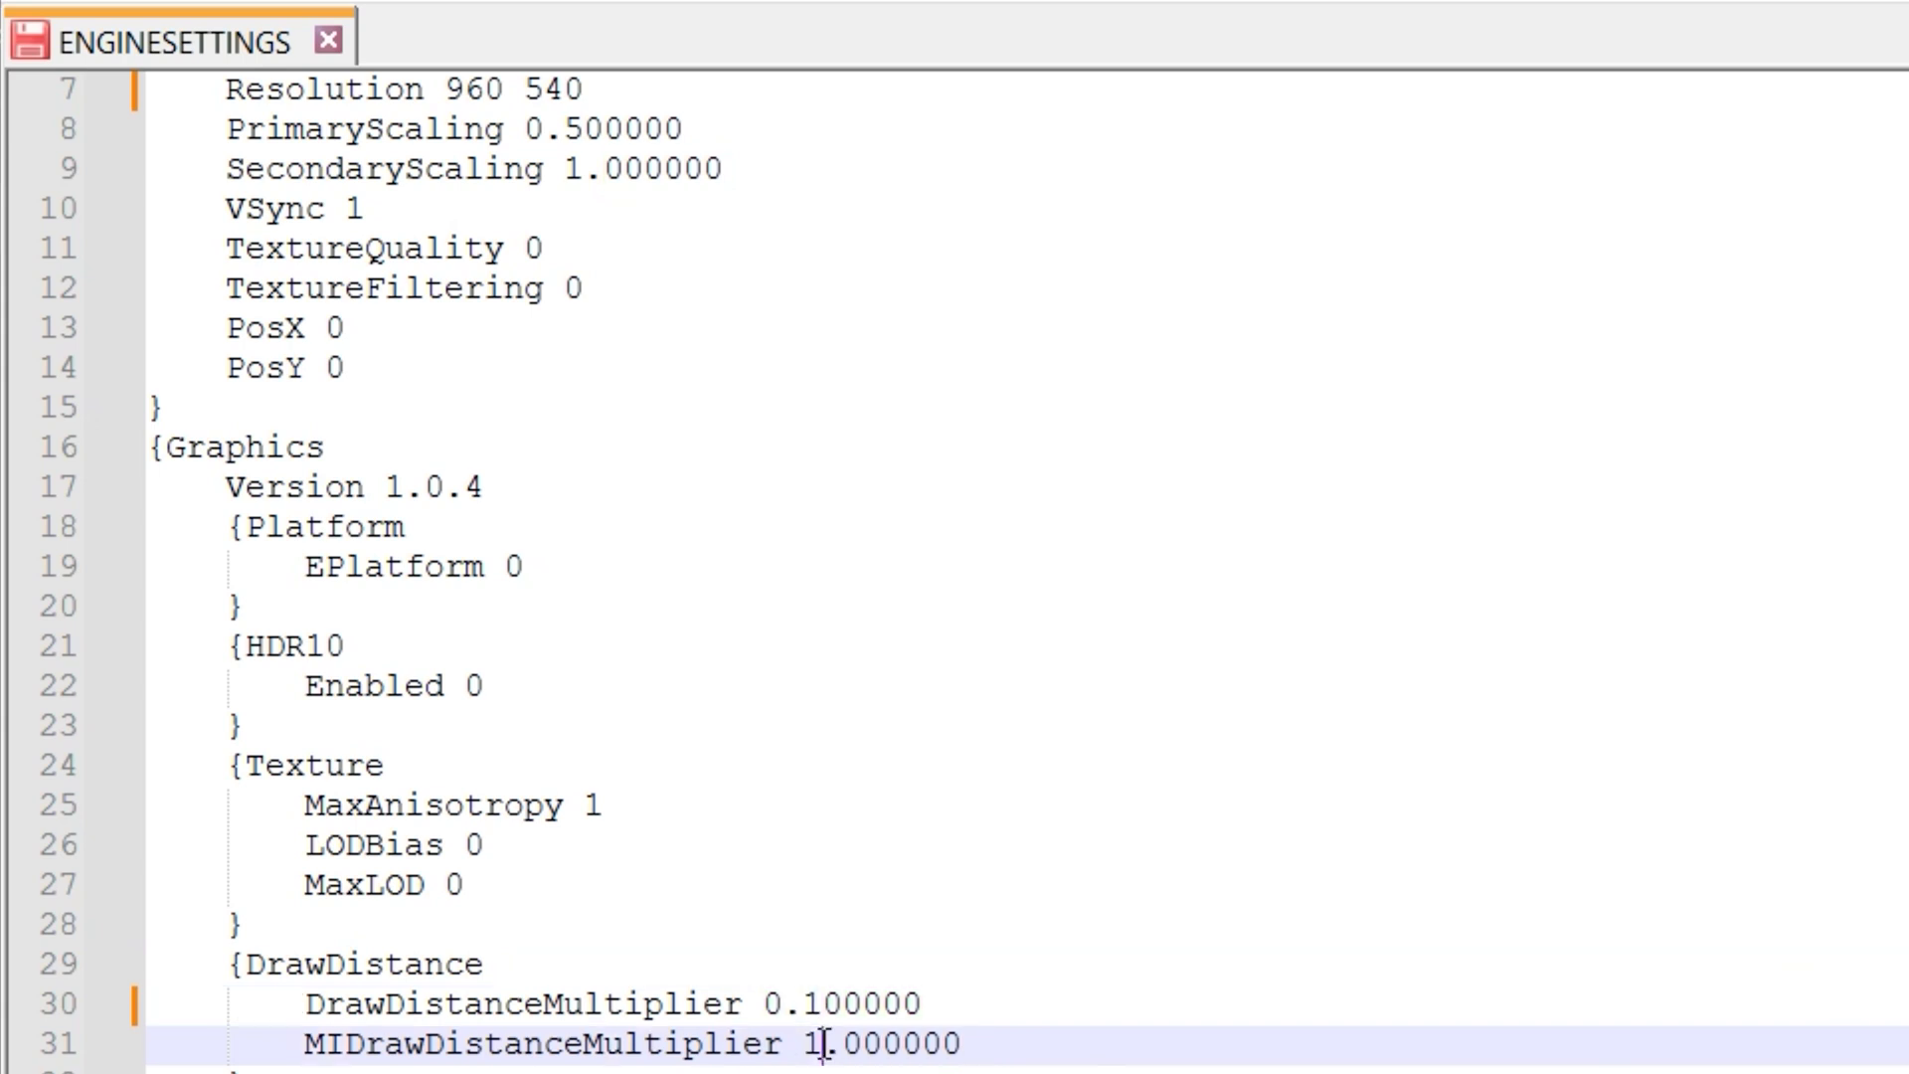
Change MIDrawDistanceMultiplier from 1.000000 to 0.100000
{"action": "double_click", "coordinate": [826, 1042]}
{"action": "type", "text": "0"}
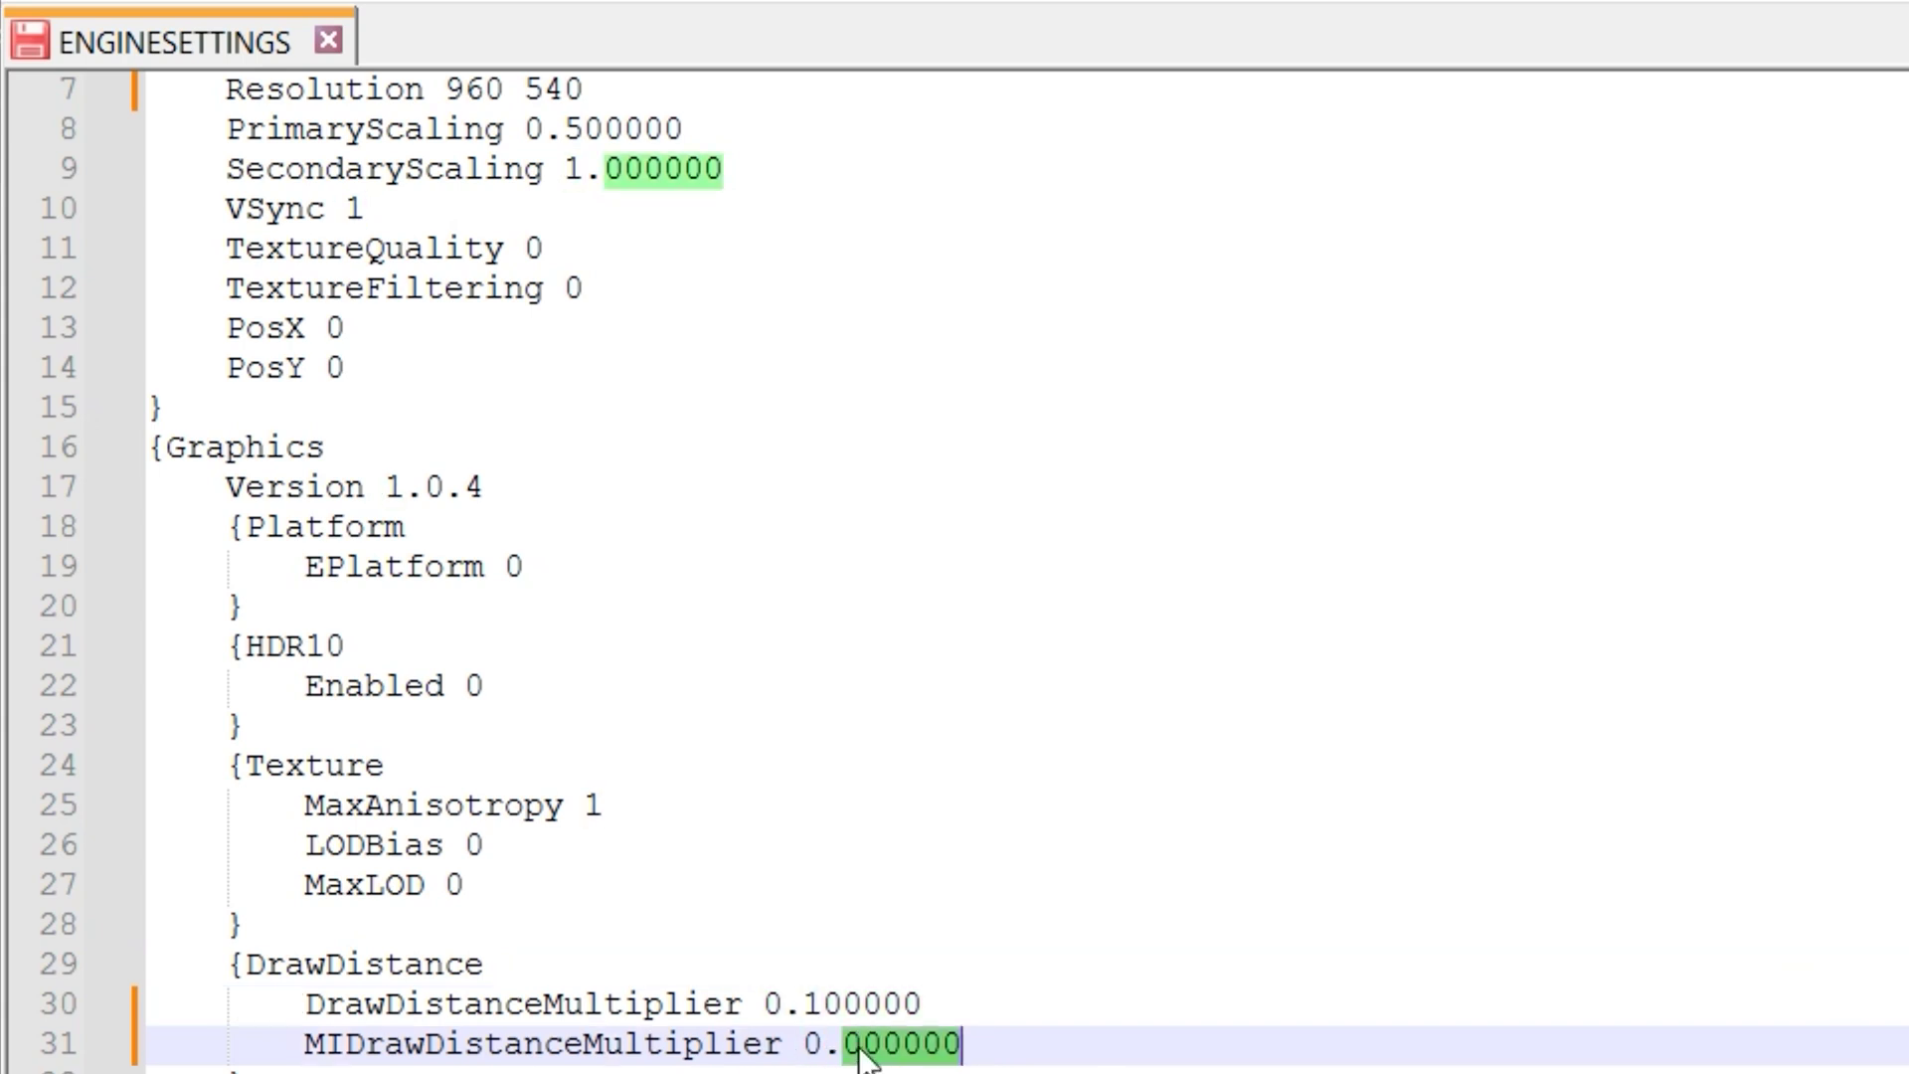
{"action": "triple_click", "coordinate": [862, 1045]}
{"action": "left_click", "coordinate": [865, 1044]}
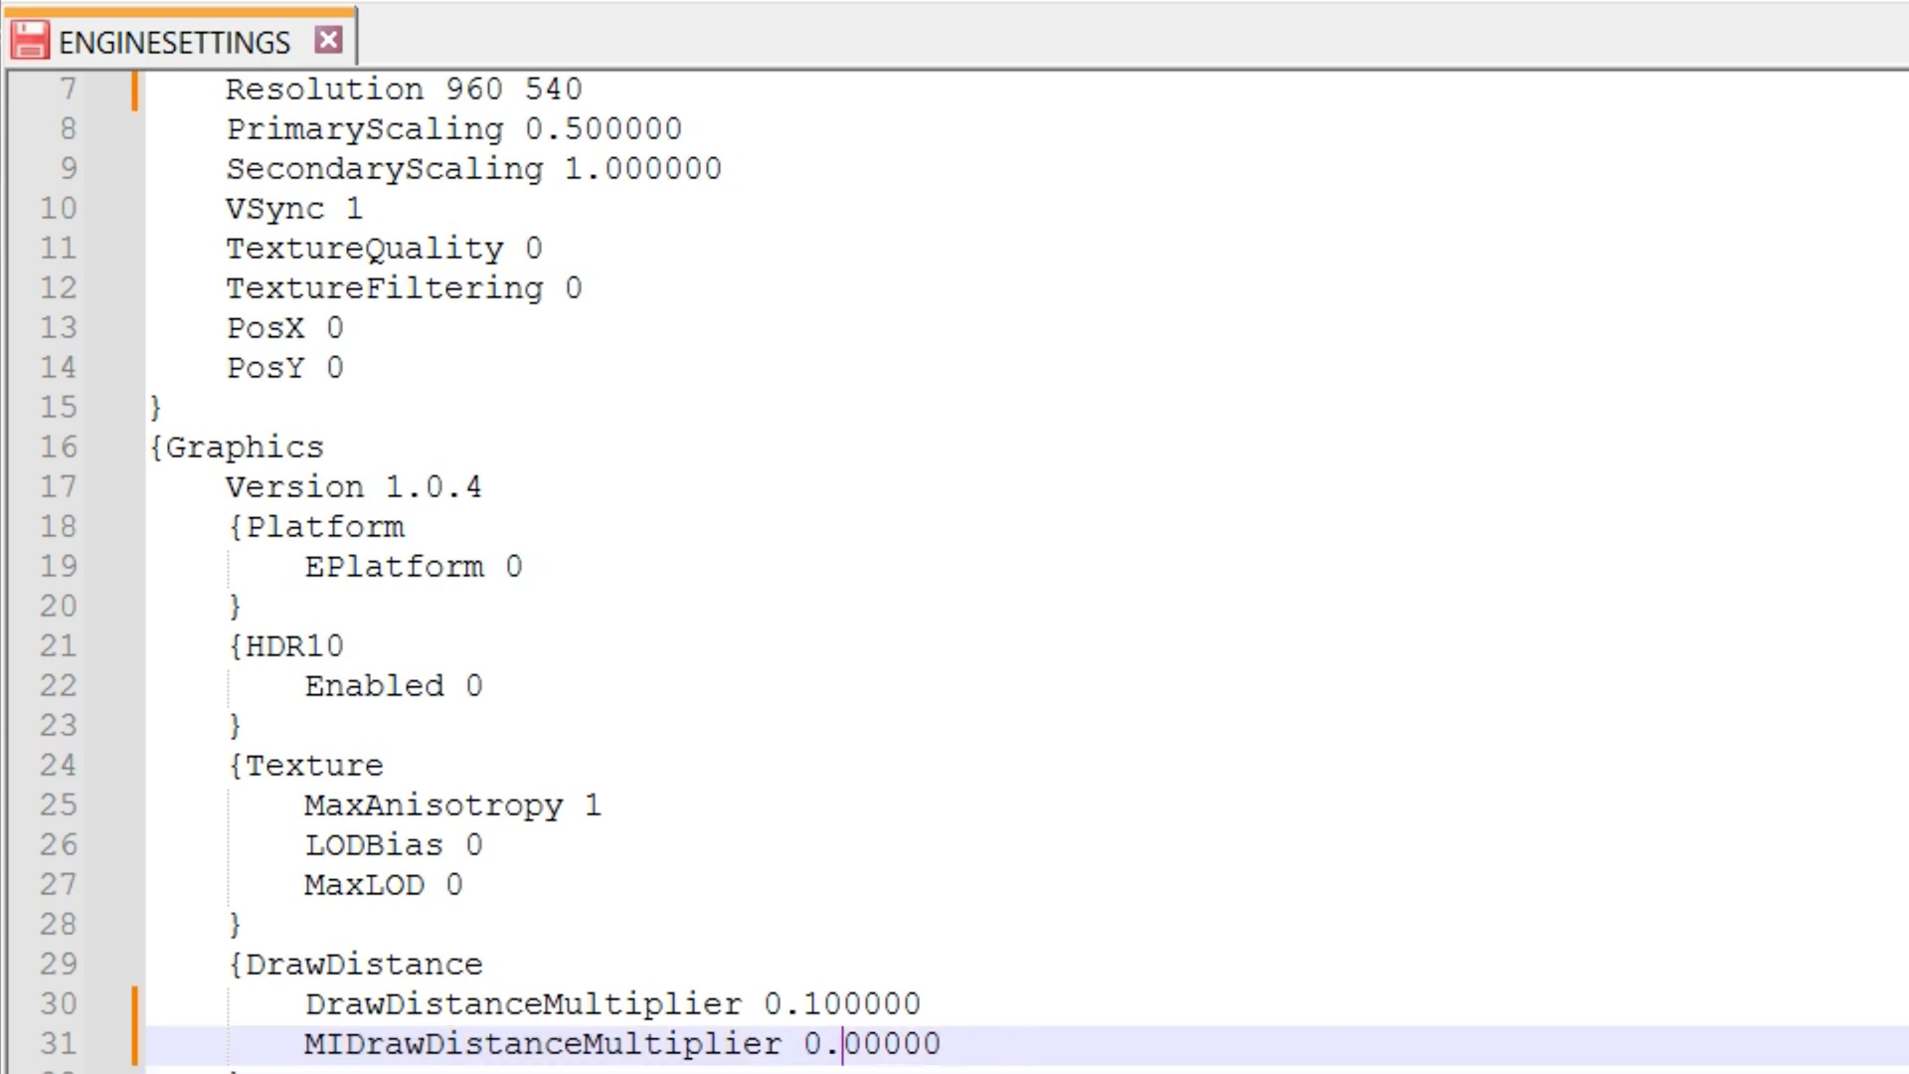
{"action": "type", "text": "1"}
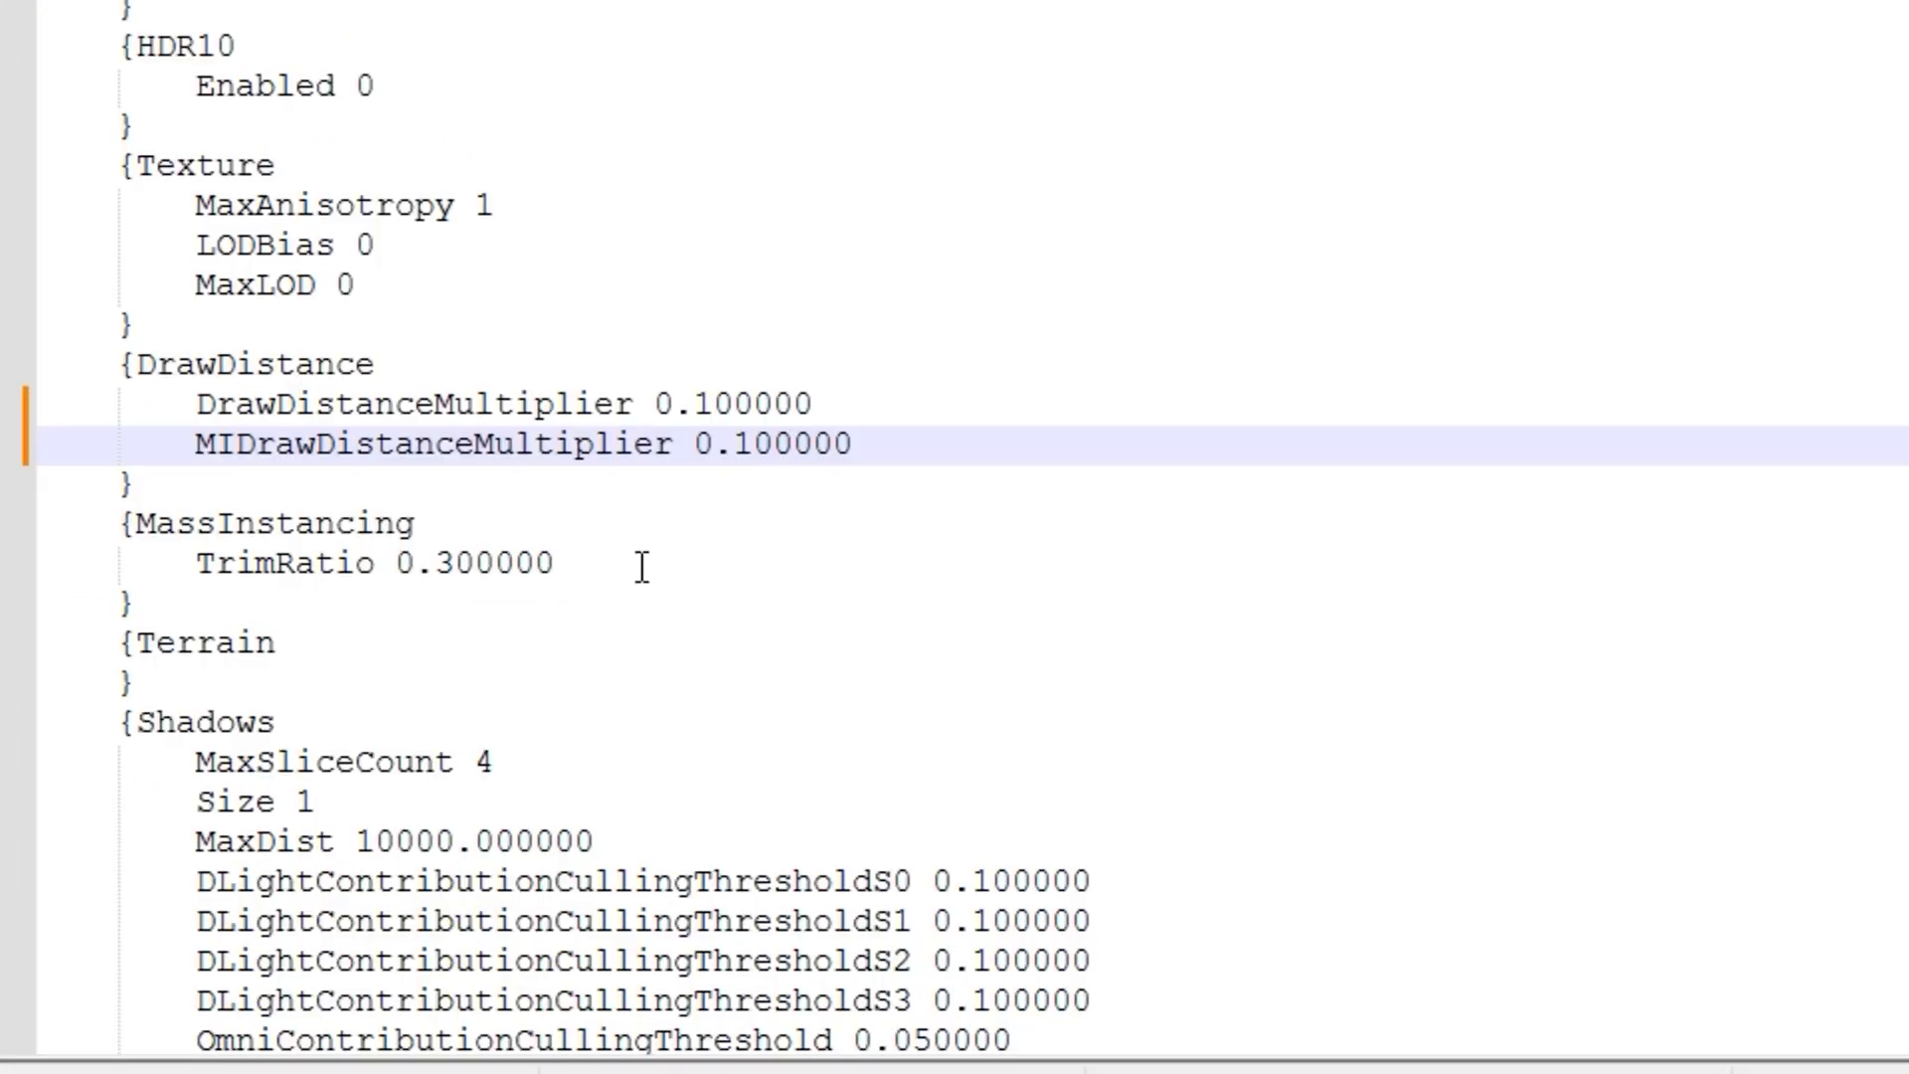
{"action": "left_click_drag", "start_coordinate": [641, 567], "coordinate": [43, 522]}
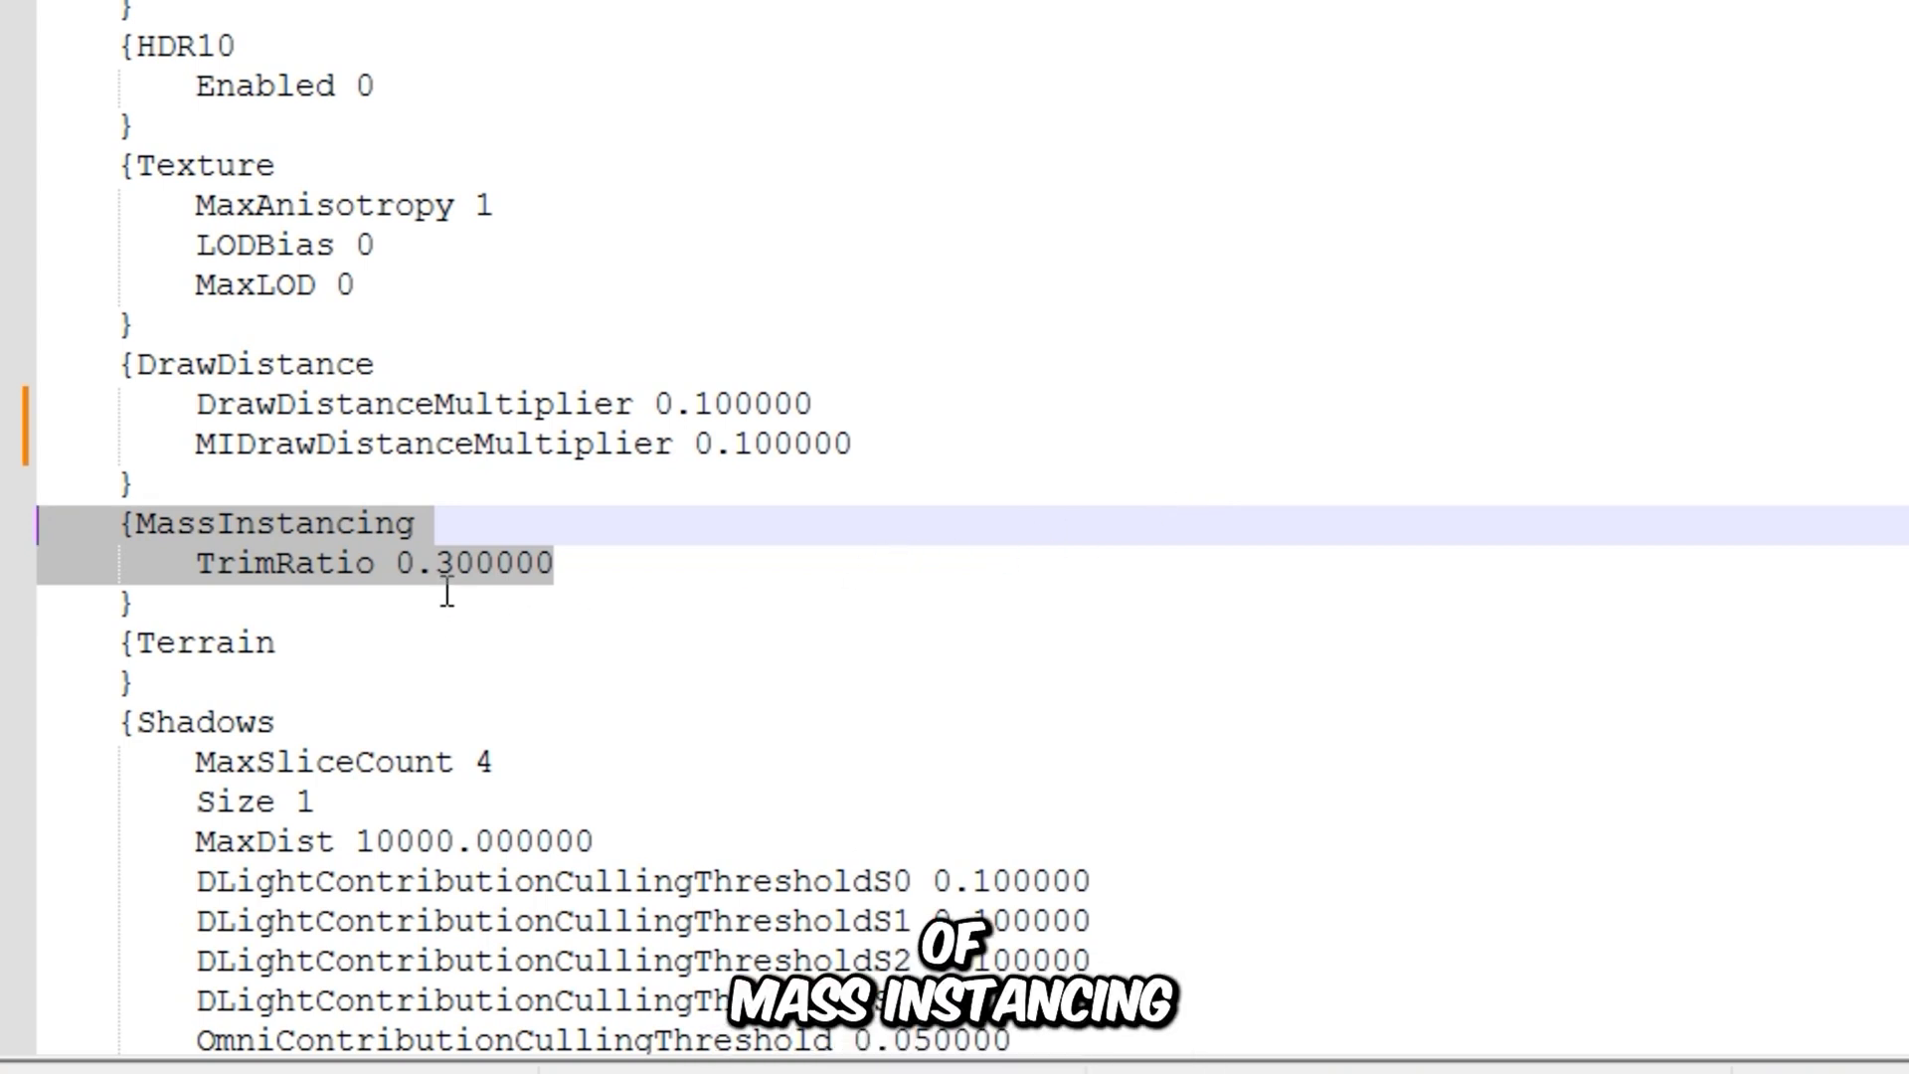
Lower the MassInstancing TrimRatio from 0.3 to 0.1
{"action": "left_click", "coordinate": [451, 563]}
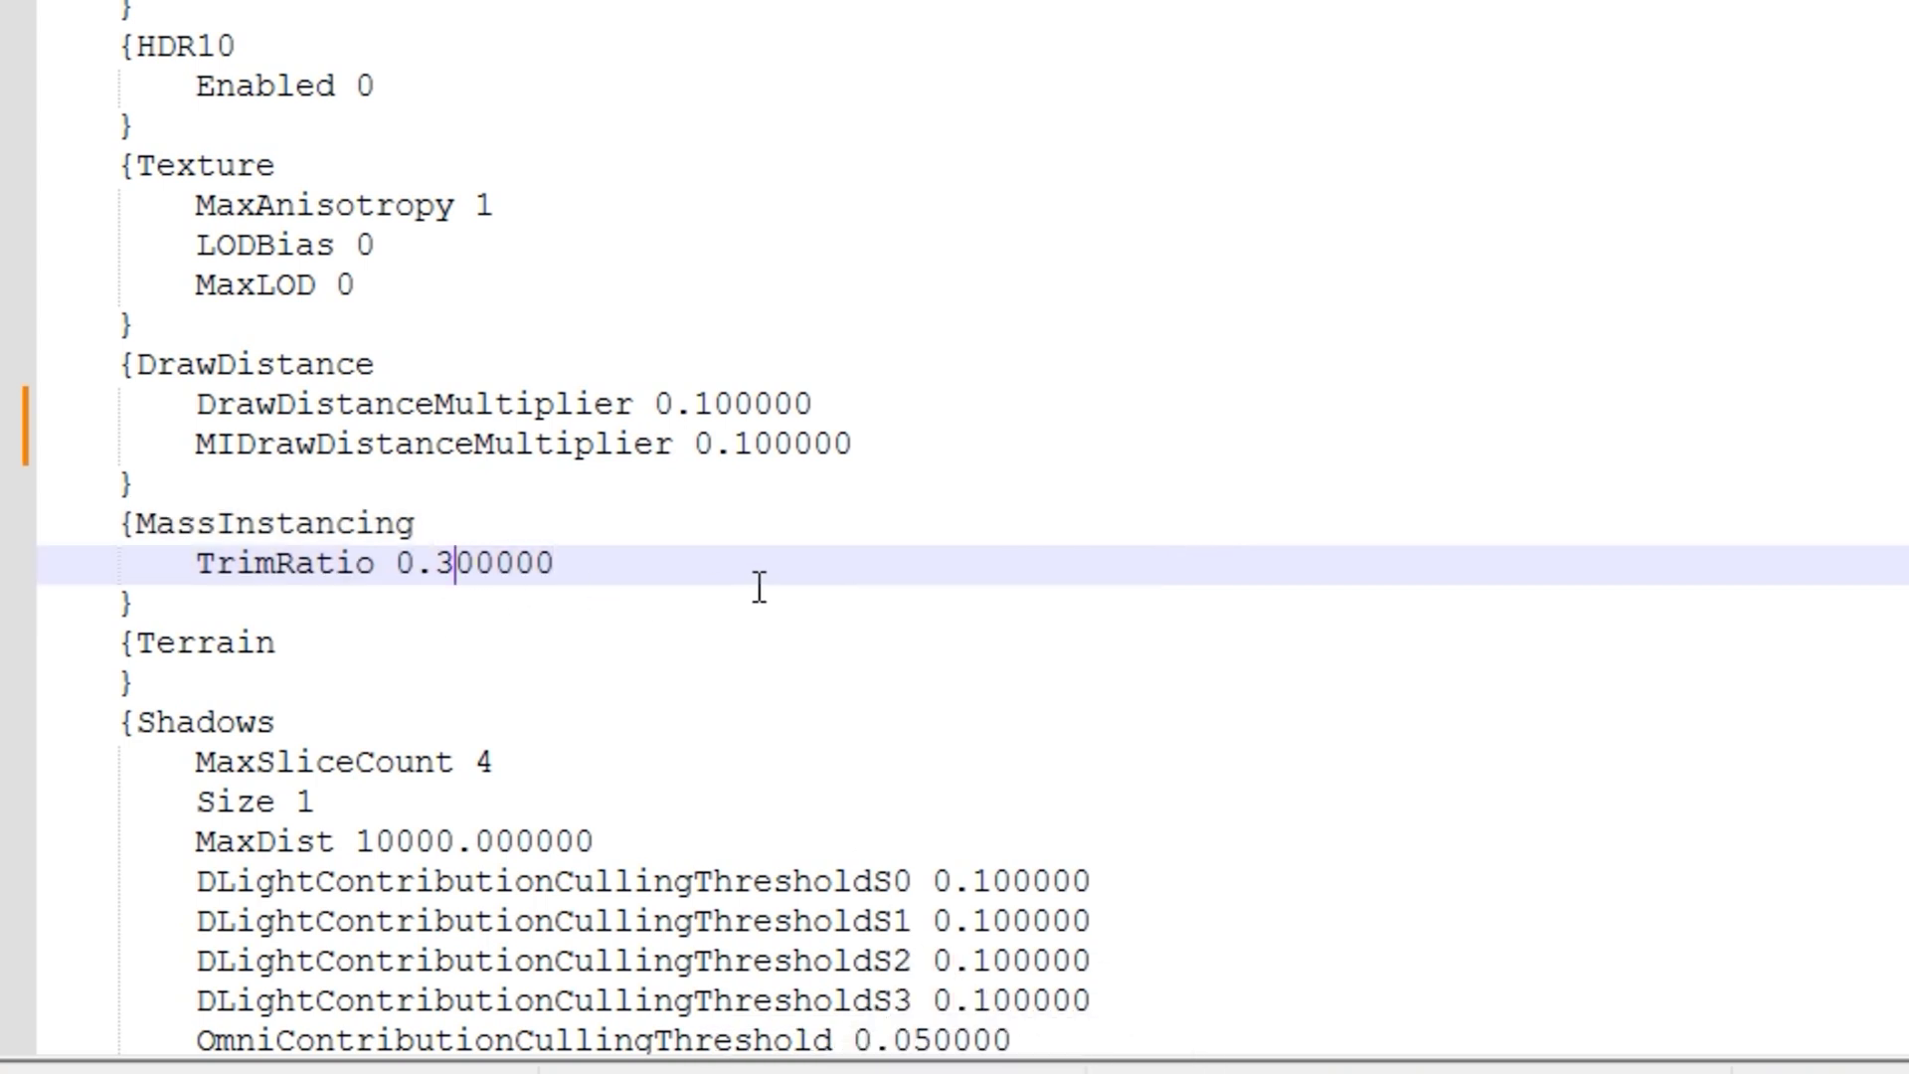
{"action": "key", "text": "BackSpace"}
{"action": "type", "text": "1"}
Replace the leading 1 of the shadow MaxDist value with 0
{"action": "scroll", "coordinate": [1094, 500], "scroll_direction": "down", "scroll_amount": 2}
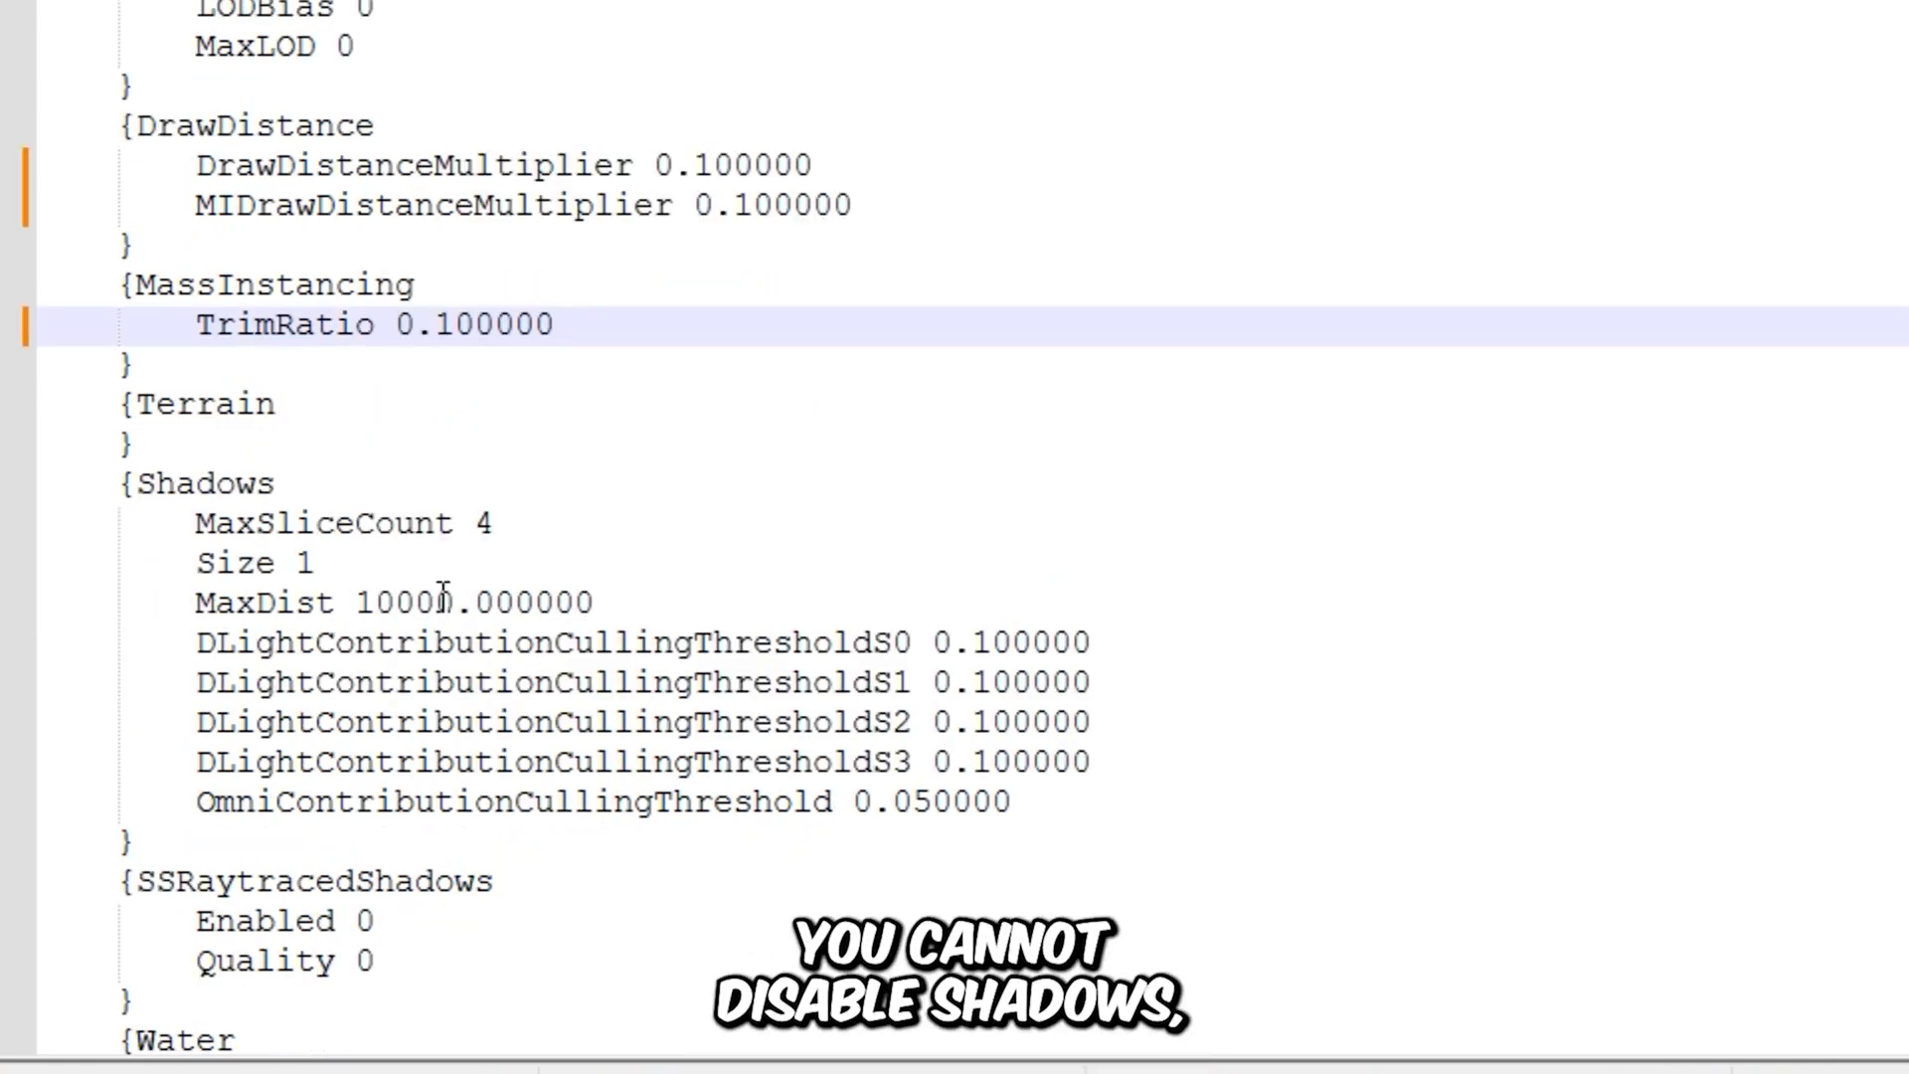
{"action": "left_click", "coordinate": [374, 603]}
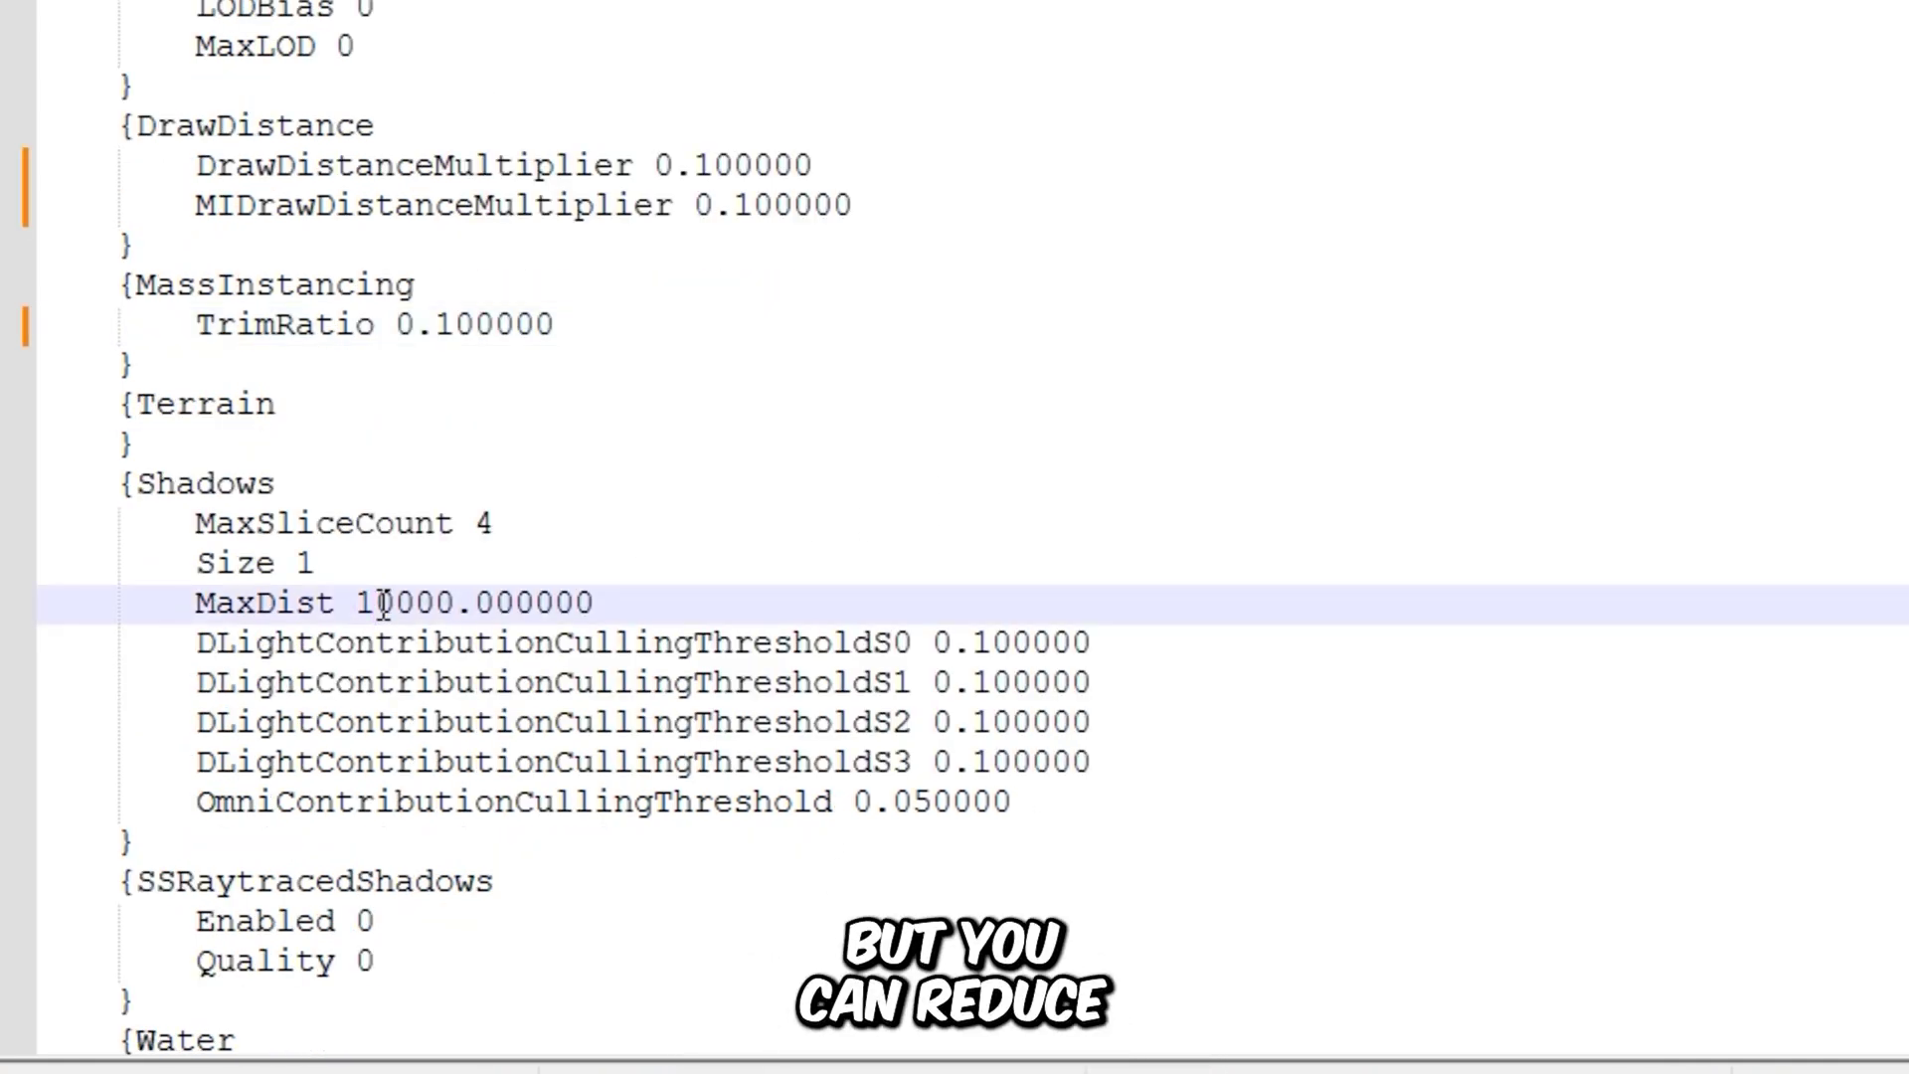
{"action": "key", "text": "BackSpace"}
{"action": "type", "text": "0"}
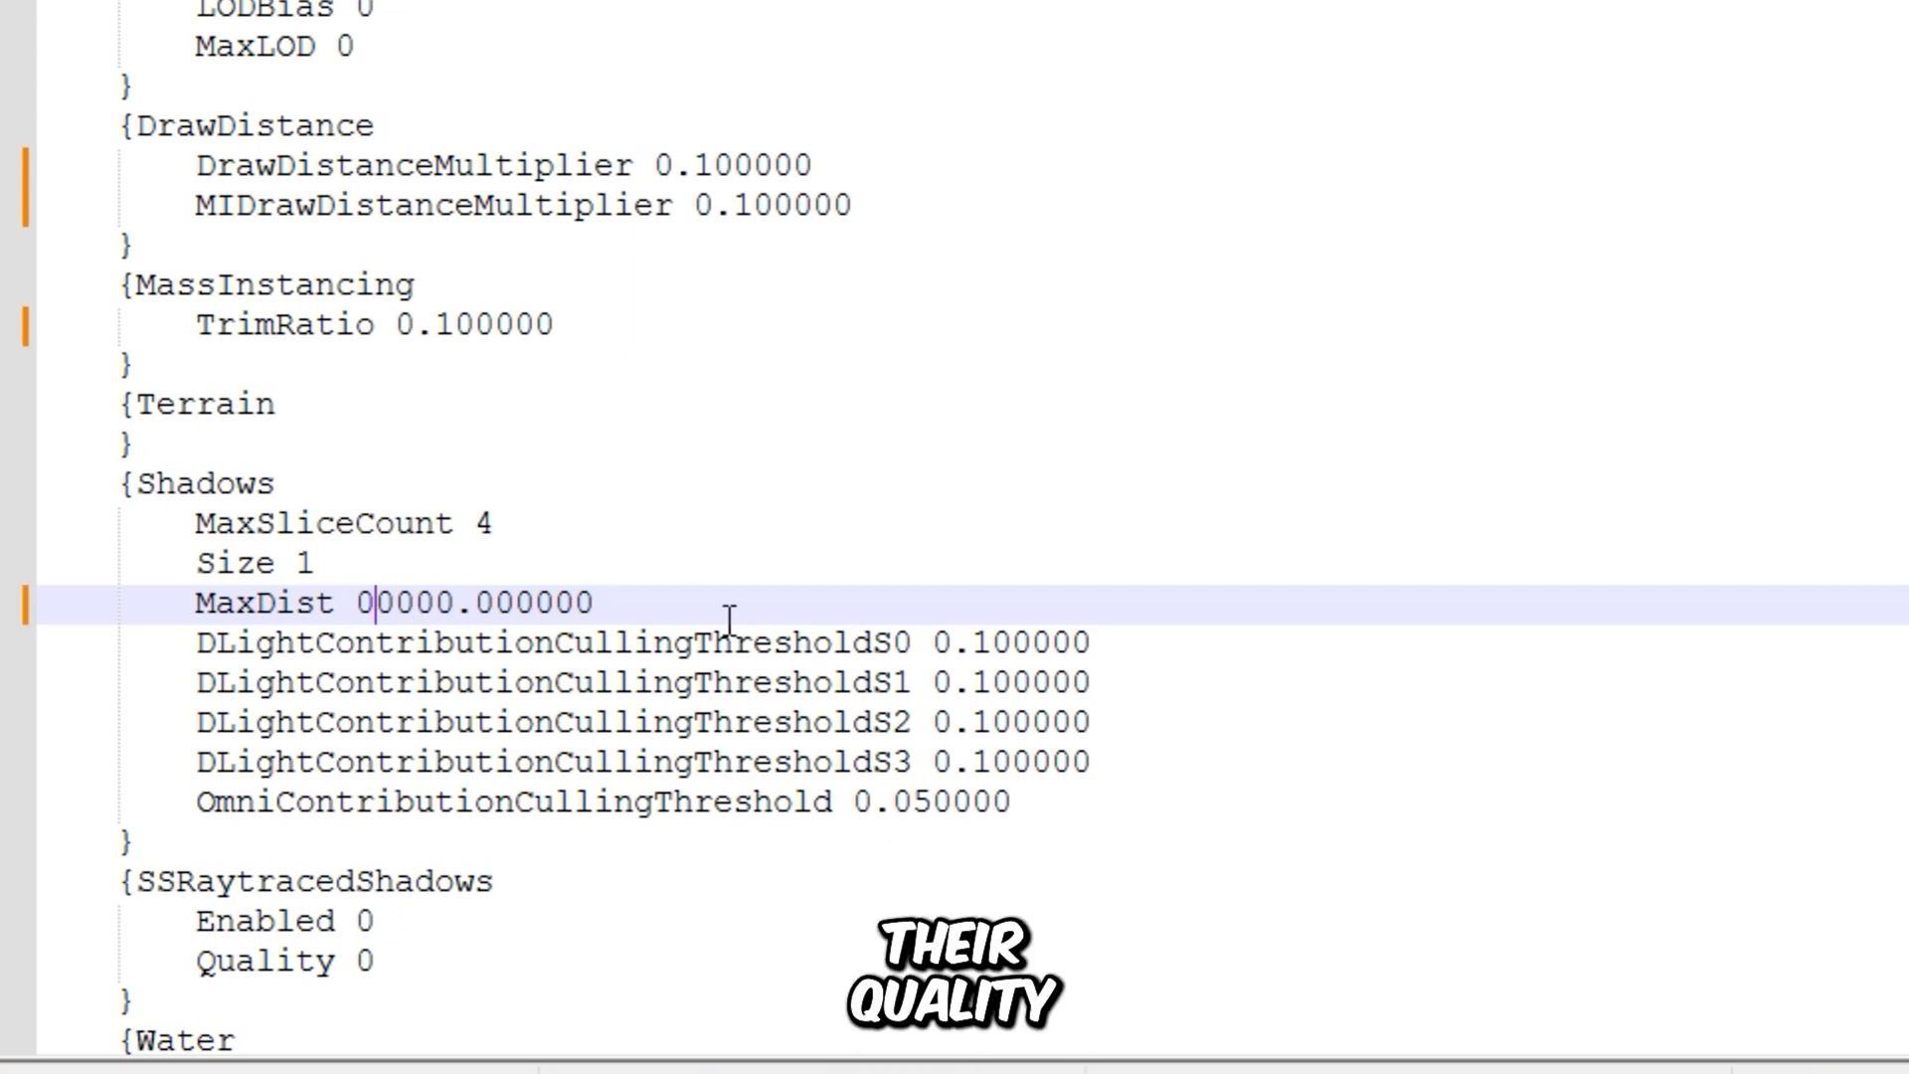
Zero the S0, S1, S2, S3 and Omni contribution culling thresholds
{"action": "left_click", "coordinate": [994, 643]}
{"action": "key", "text": "BackSpace"}
{"action": "type", "text": "0"}
{"action": "left_click", "coordinate": [993, 680]}
{"action": "key", "text": "BackSpace"}
{"action": "type", "text": "0"}
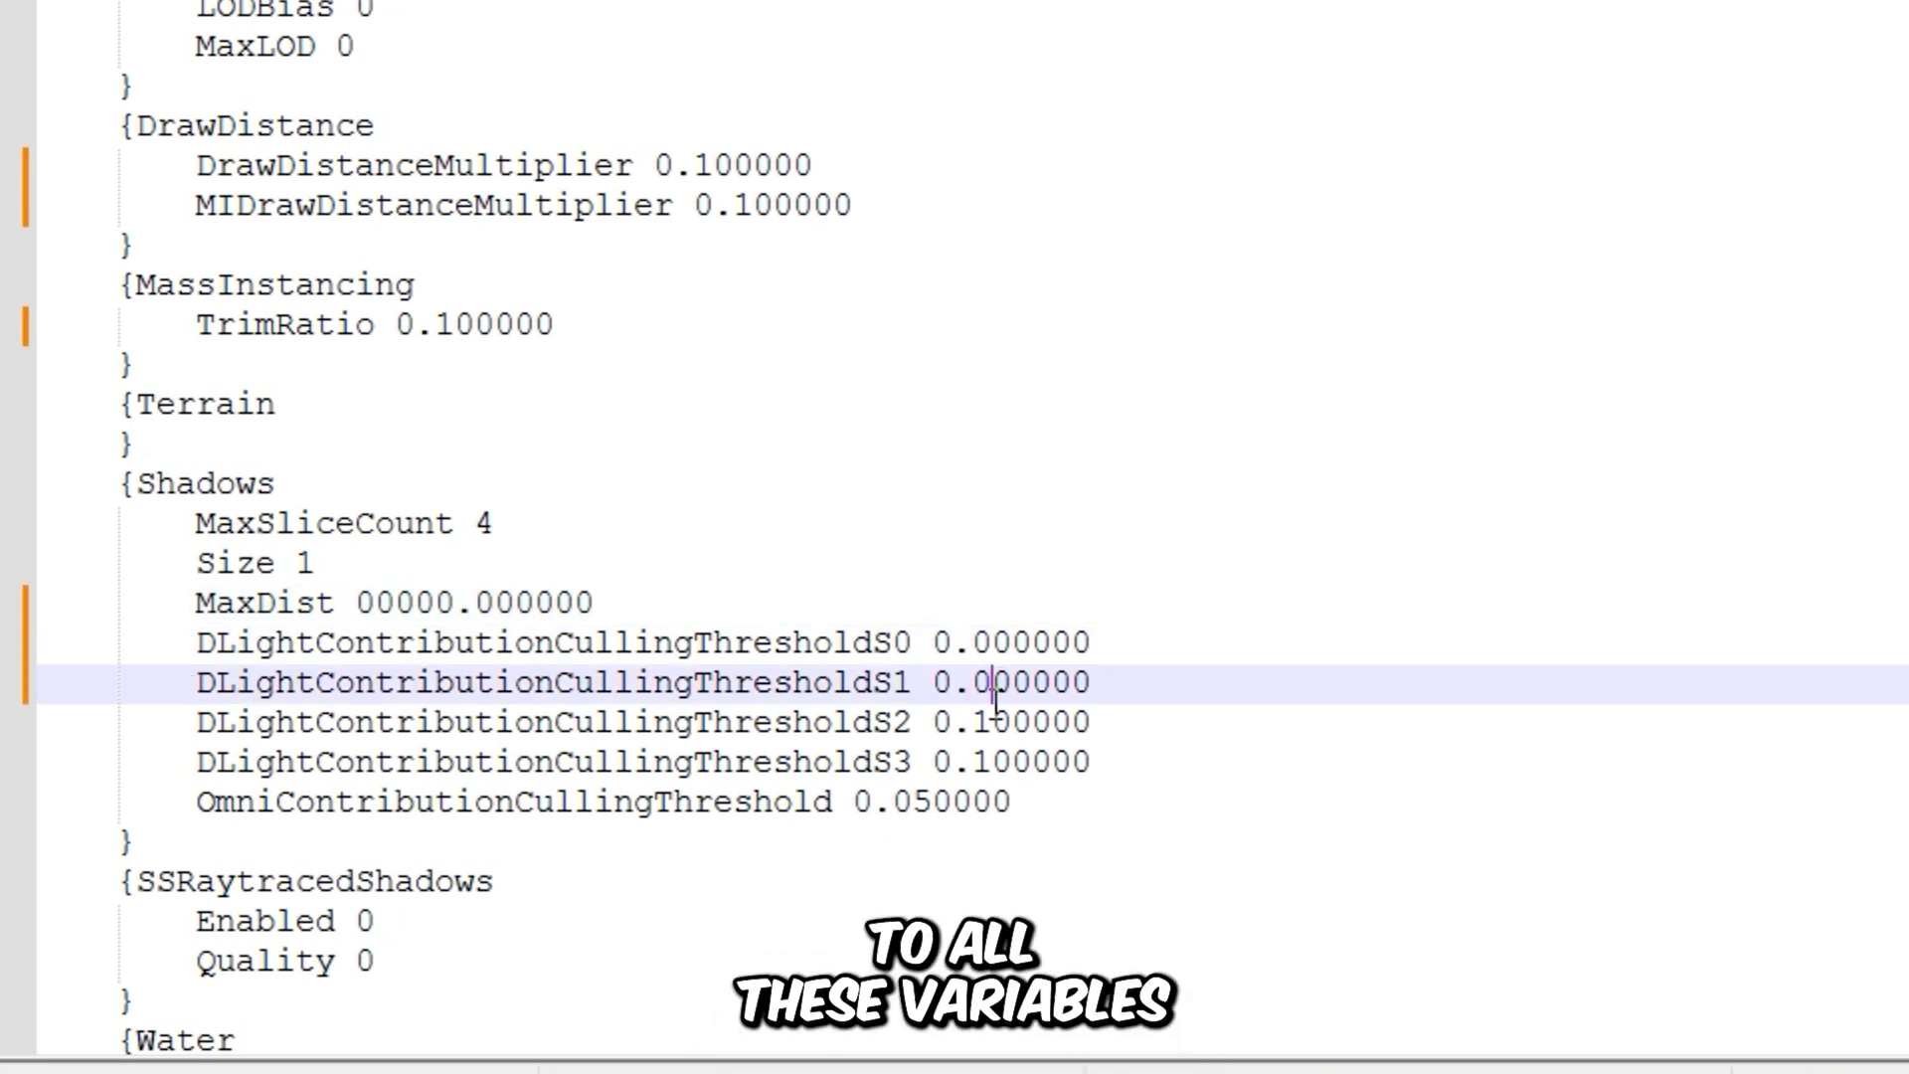
{"action": "left_click", "coordinate": [991, 718]}
{"action": "key", "text": "BackSpace"}
{"action": "type", "text": "0"}
{"action": "left_click", "coordinate": [1005, 762]}
{"action": "key", "text": "BackSpace"}
{"action": "type", "text": "0"}
{"action": "left_click", "coordinate": [927, 808]}
{"action": "key", "text": "BackSpace"}
{"action": "type", "text": "0"}
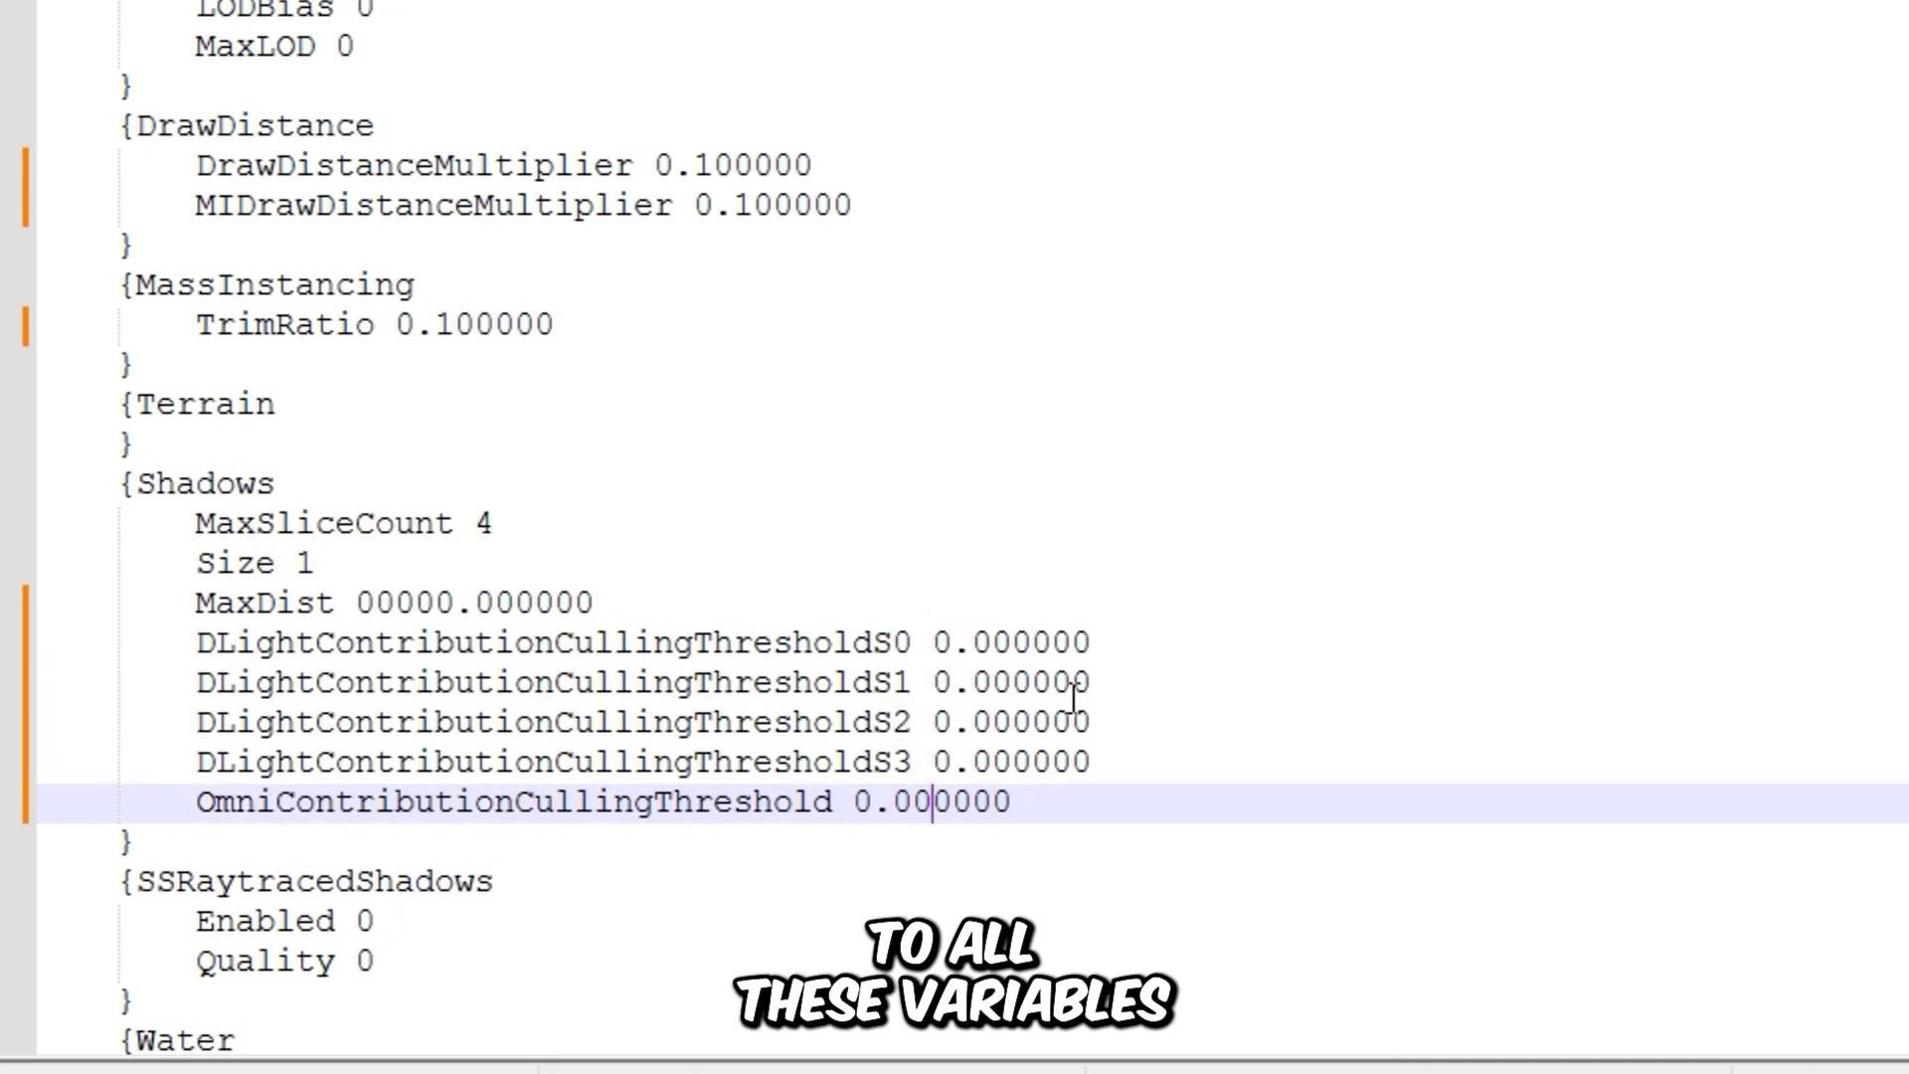
Remove the shadow Size value of 1 so it becomes 0
{"action": "left_click", "coordinate": [338, 564]}
{"action": "key", "text": "BackSpace"}
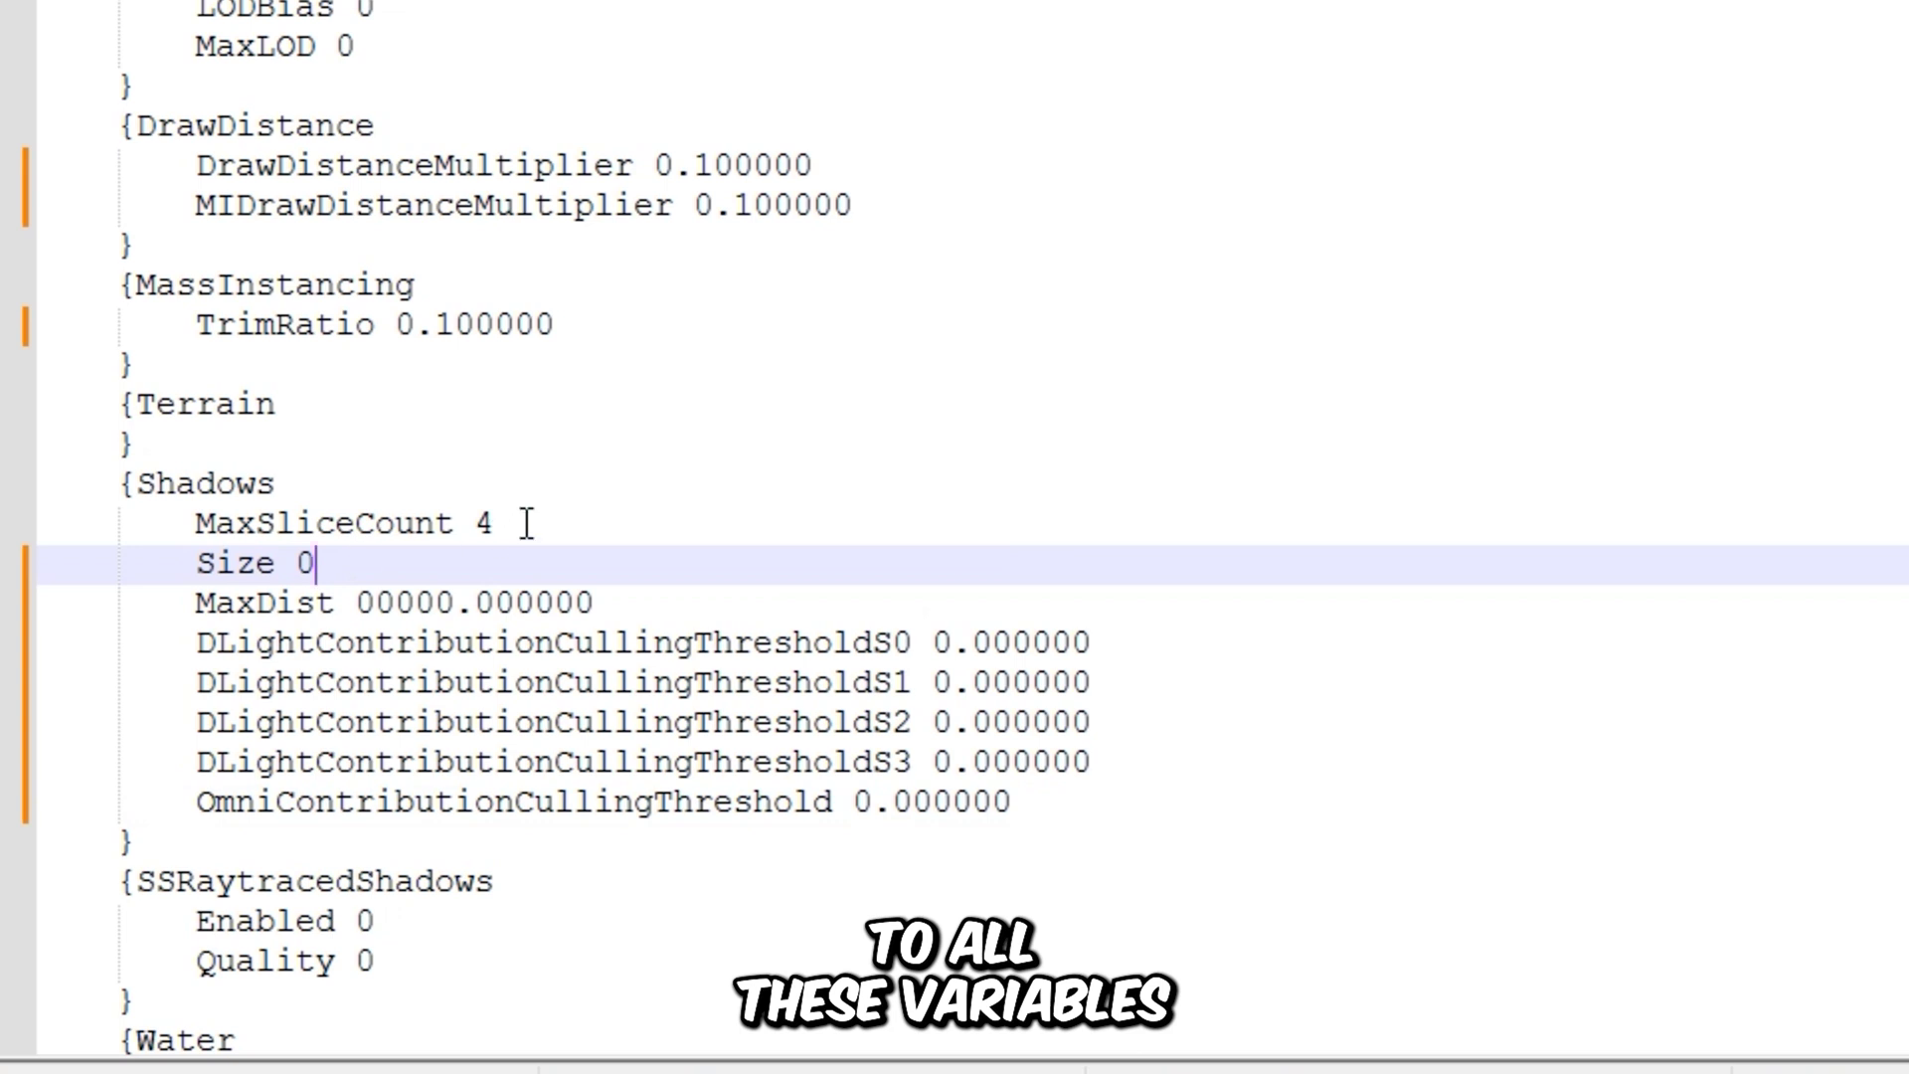
{"action": "scroll", "coordinate": [756, 498], "scroll_direction": "down", "scroll_amount": 1}
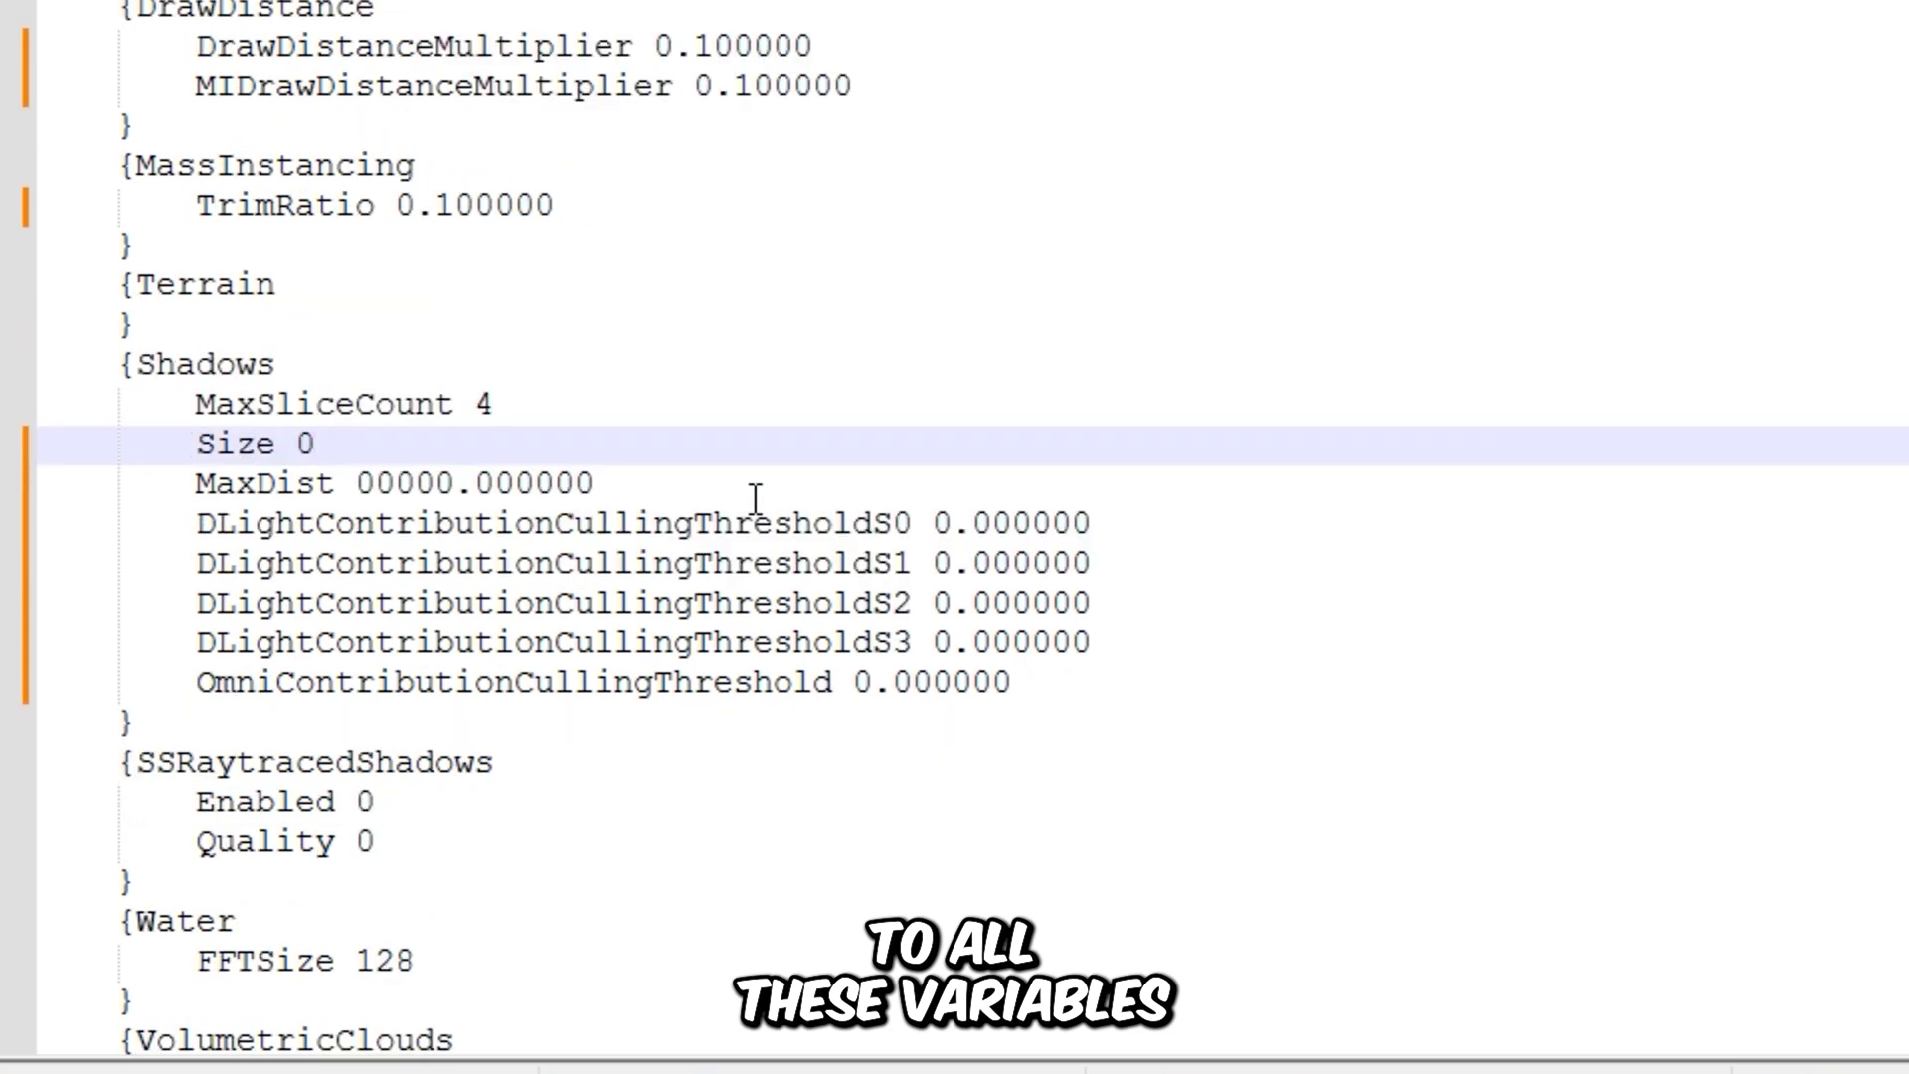
Scroll down, highlighting the VolumetricLights and LightShafts blocks
{"action": "scroll", "coordinate": [756, 498], "scroll_direction": "down", "scroll_amount": 1}
{"action": "scroll", "coordinate": [756, 497], "scroll_direction": "down", "scroll_amount": 2}
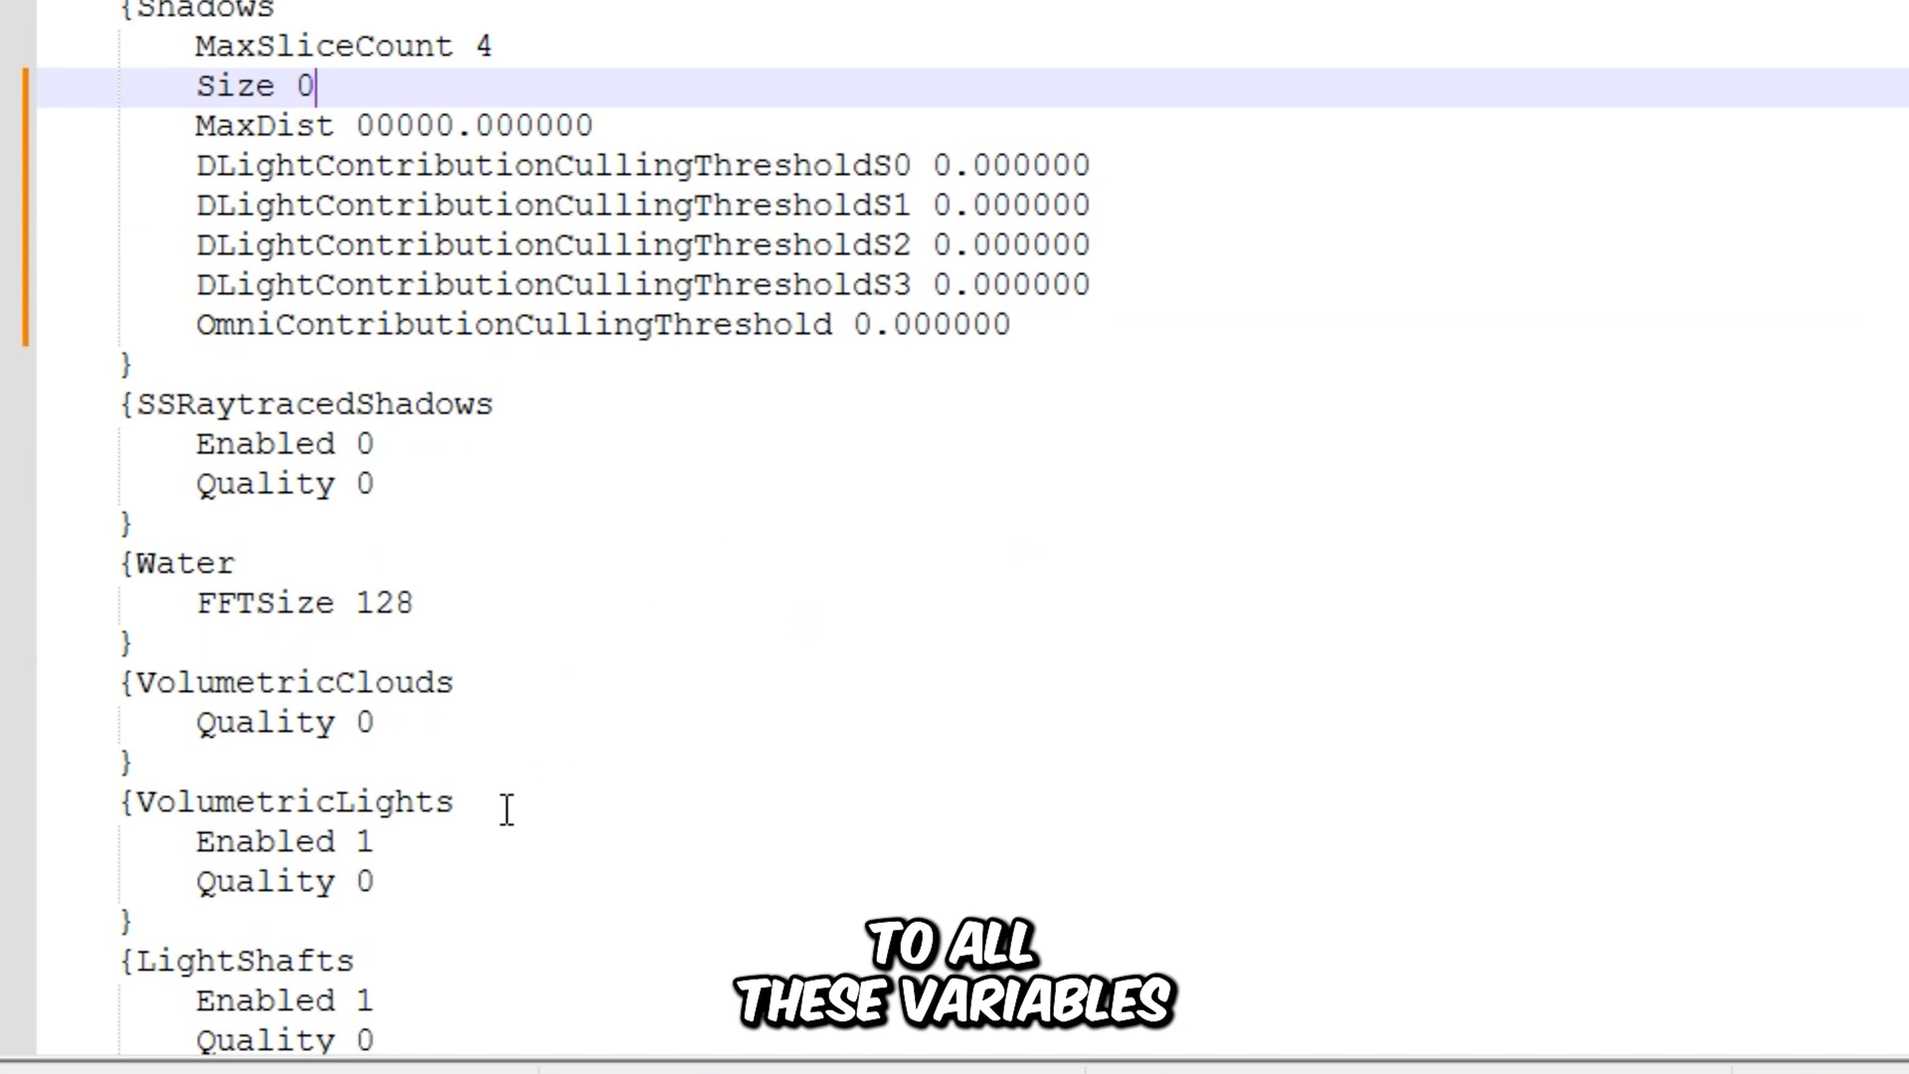
{"action": "left_click_drag", "start_coordinate": [414, 883], "coordinate": [51, 797]}
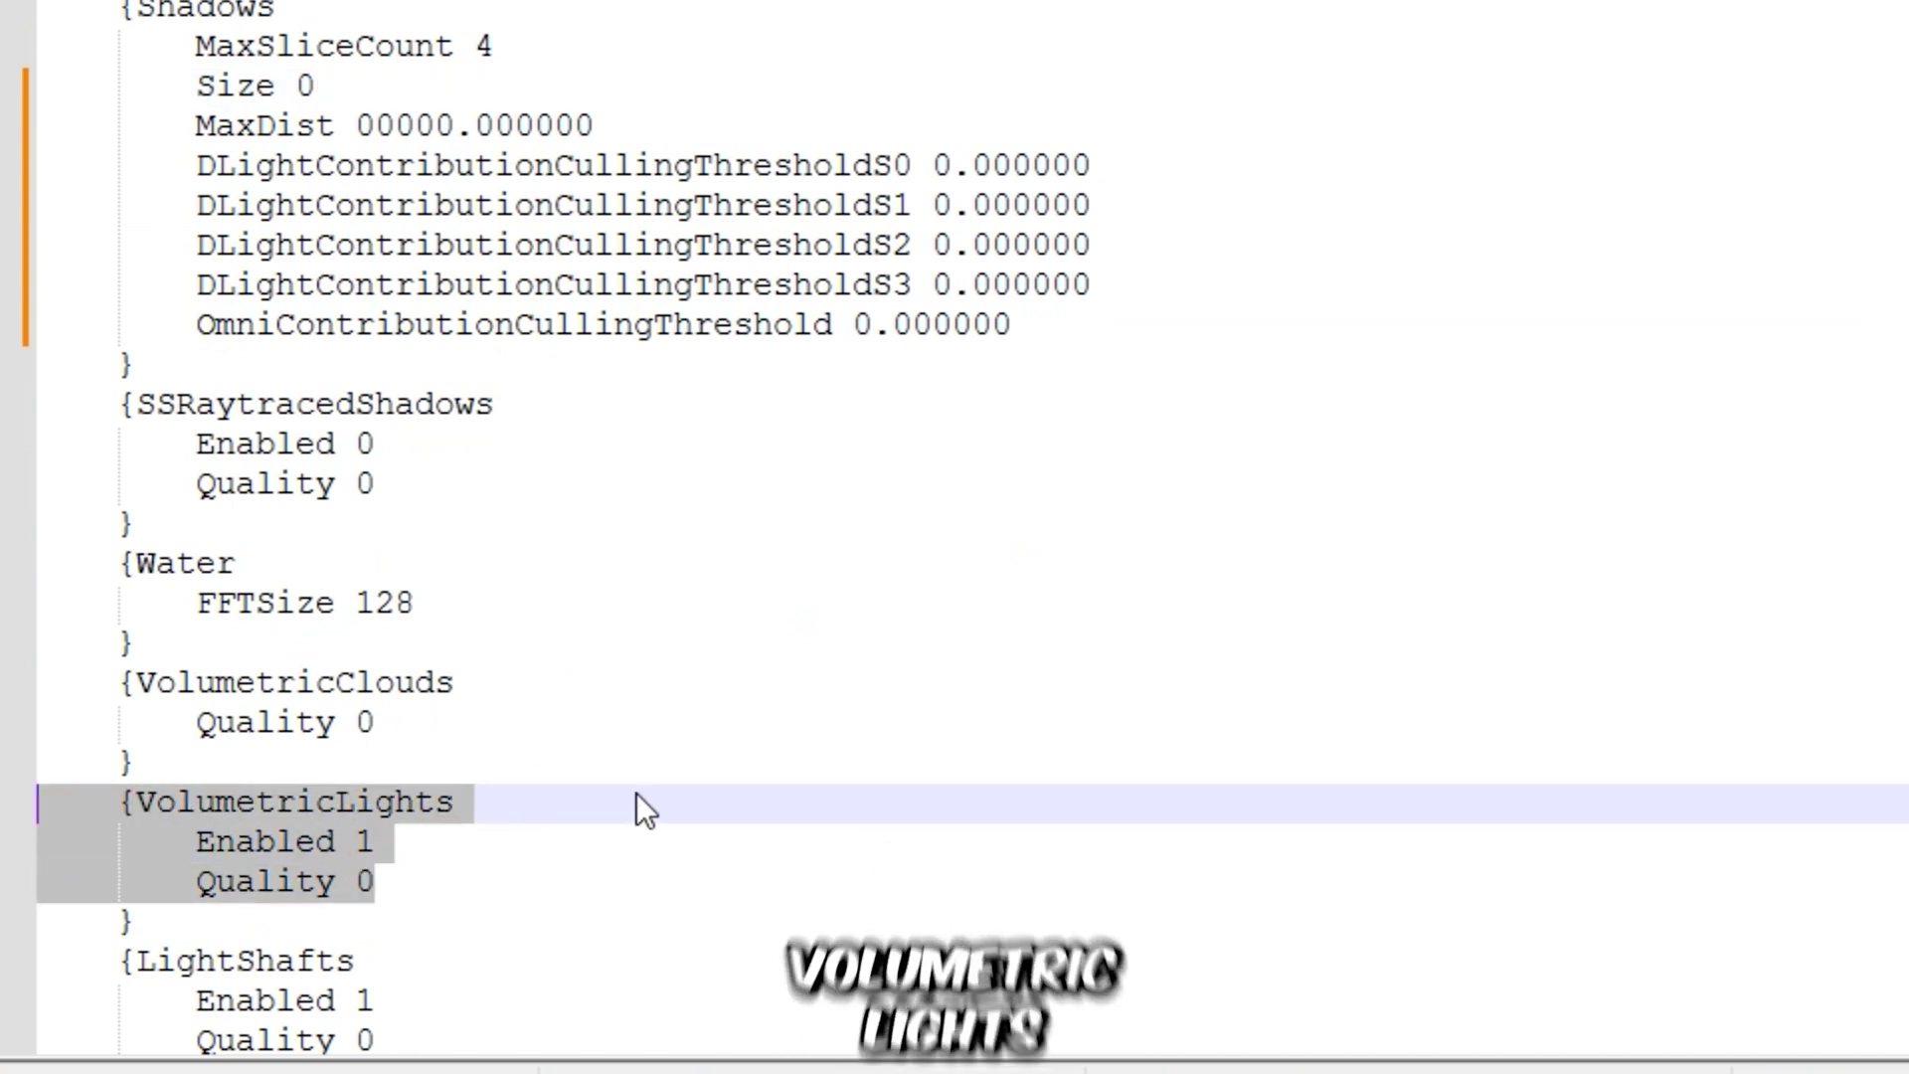
{"action": "scroll", "coordinate": [640, 771], "scroll_direction": "down", "scroll_amount": 4}
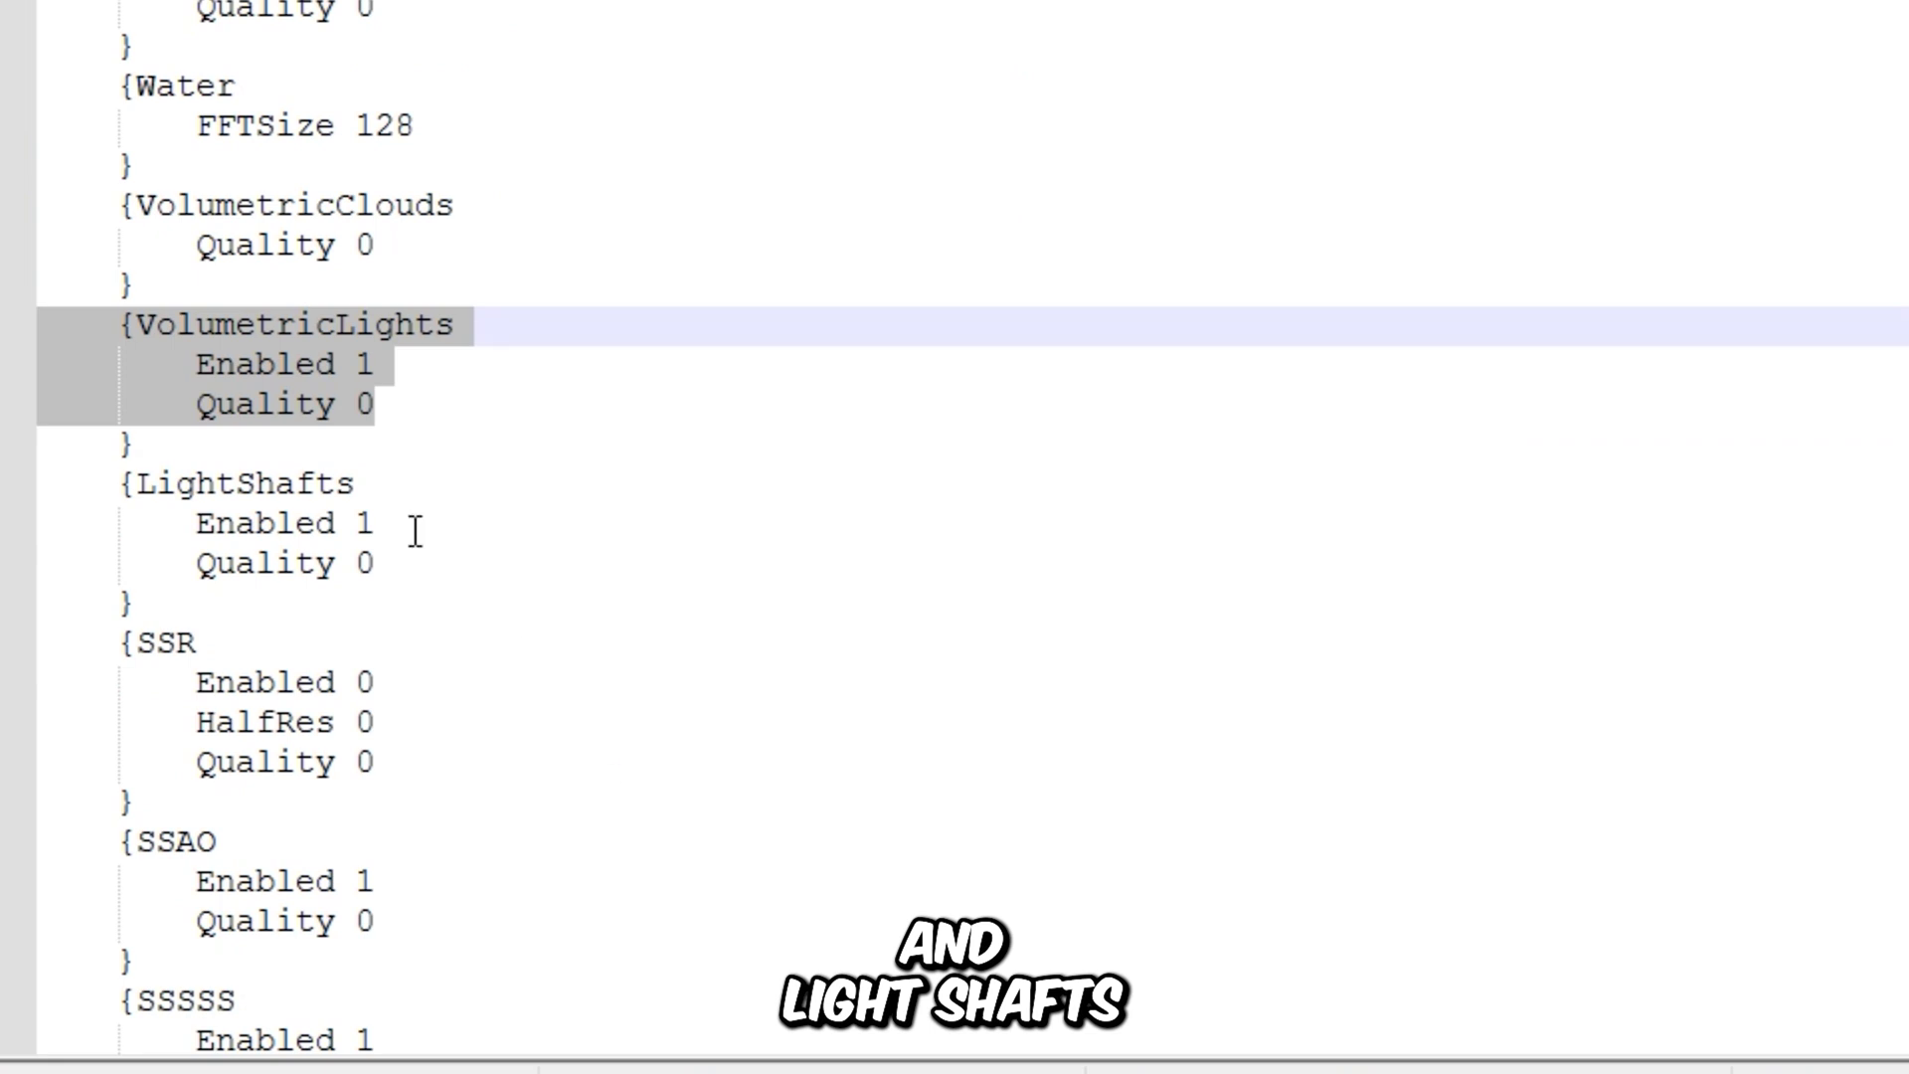
{"action": "left_click_drag", "start_coordinate": [405, 562], "coordinate": [80, 482]}
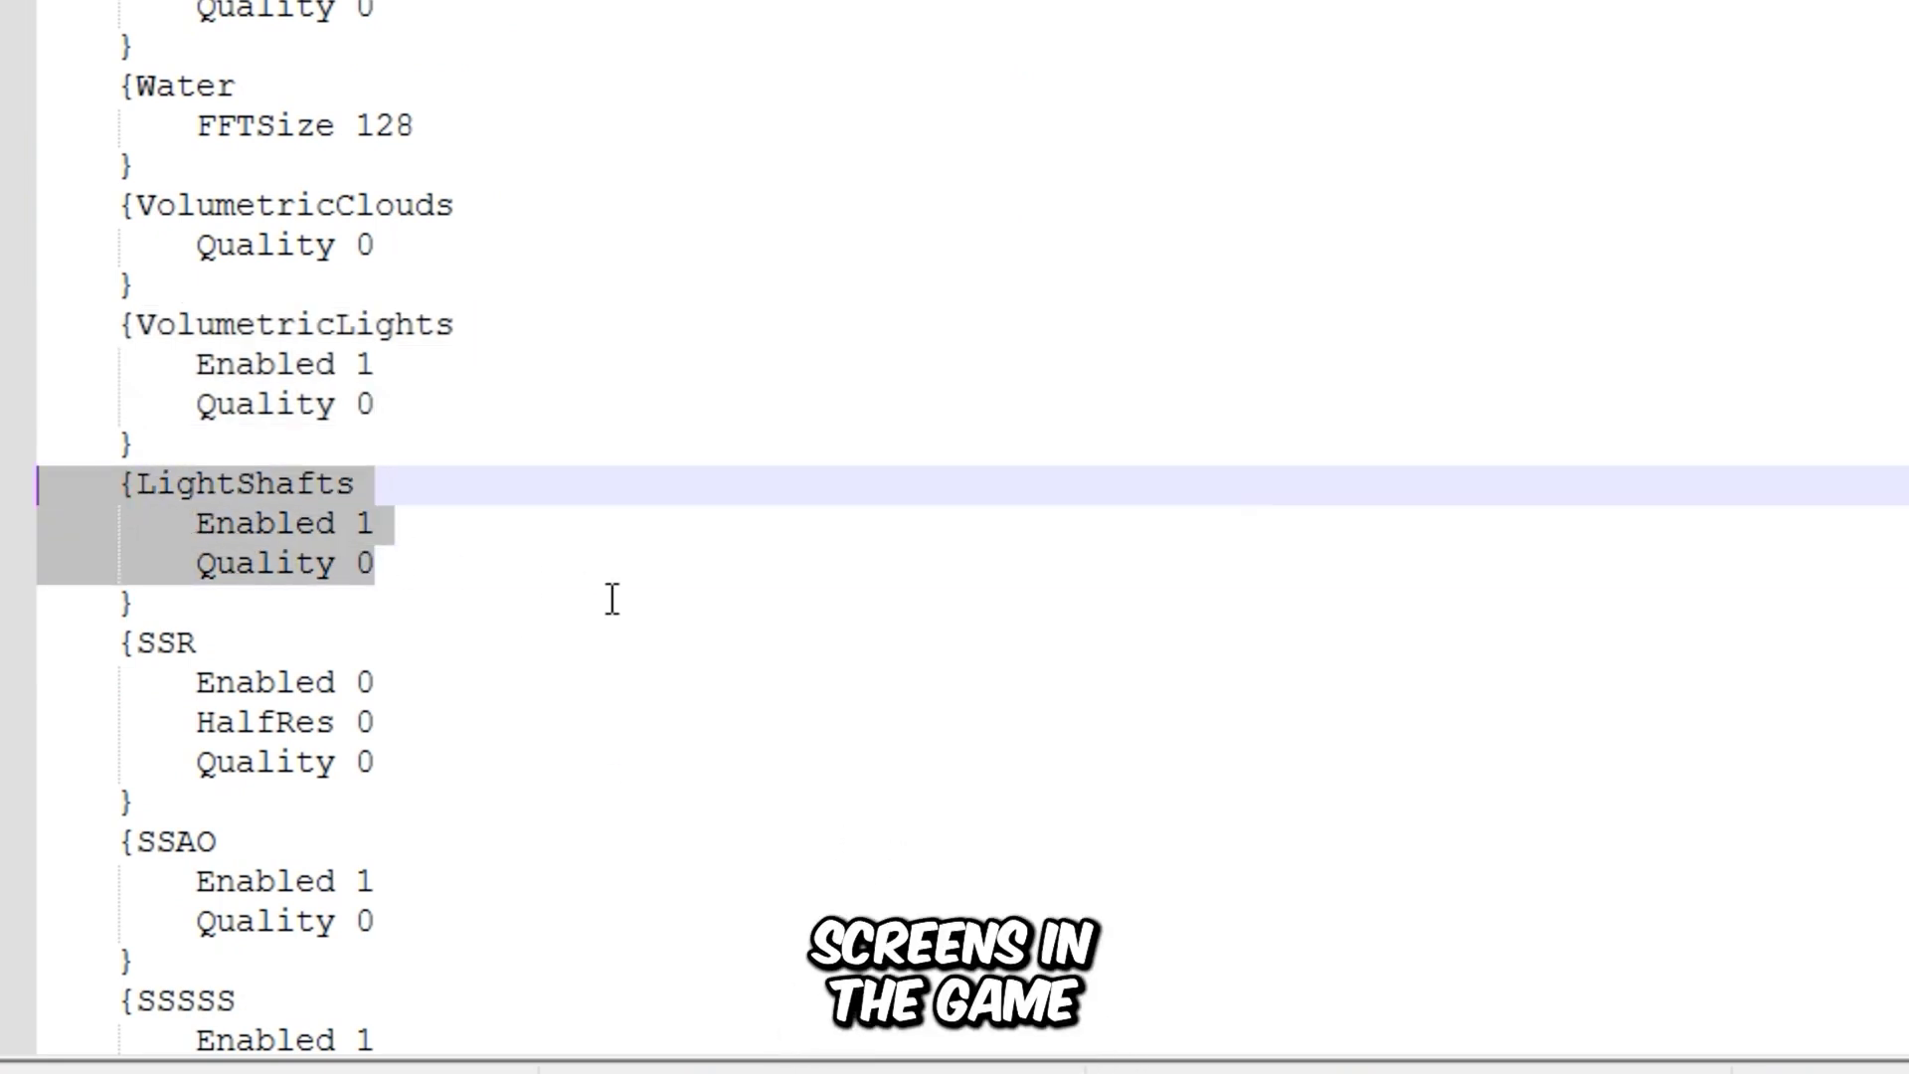
{"action": "scroll", "coordinate": [612, 599], "scroll_direction": "down", "scroll_amount": 2}
Set SSAO Enabled to 0 and highlight the SSSSS block
{"action": "left_click", "coordinate": [401, 646]}
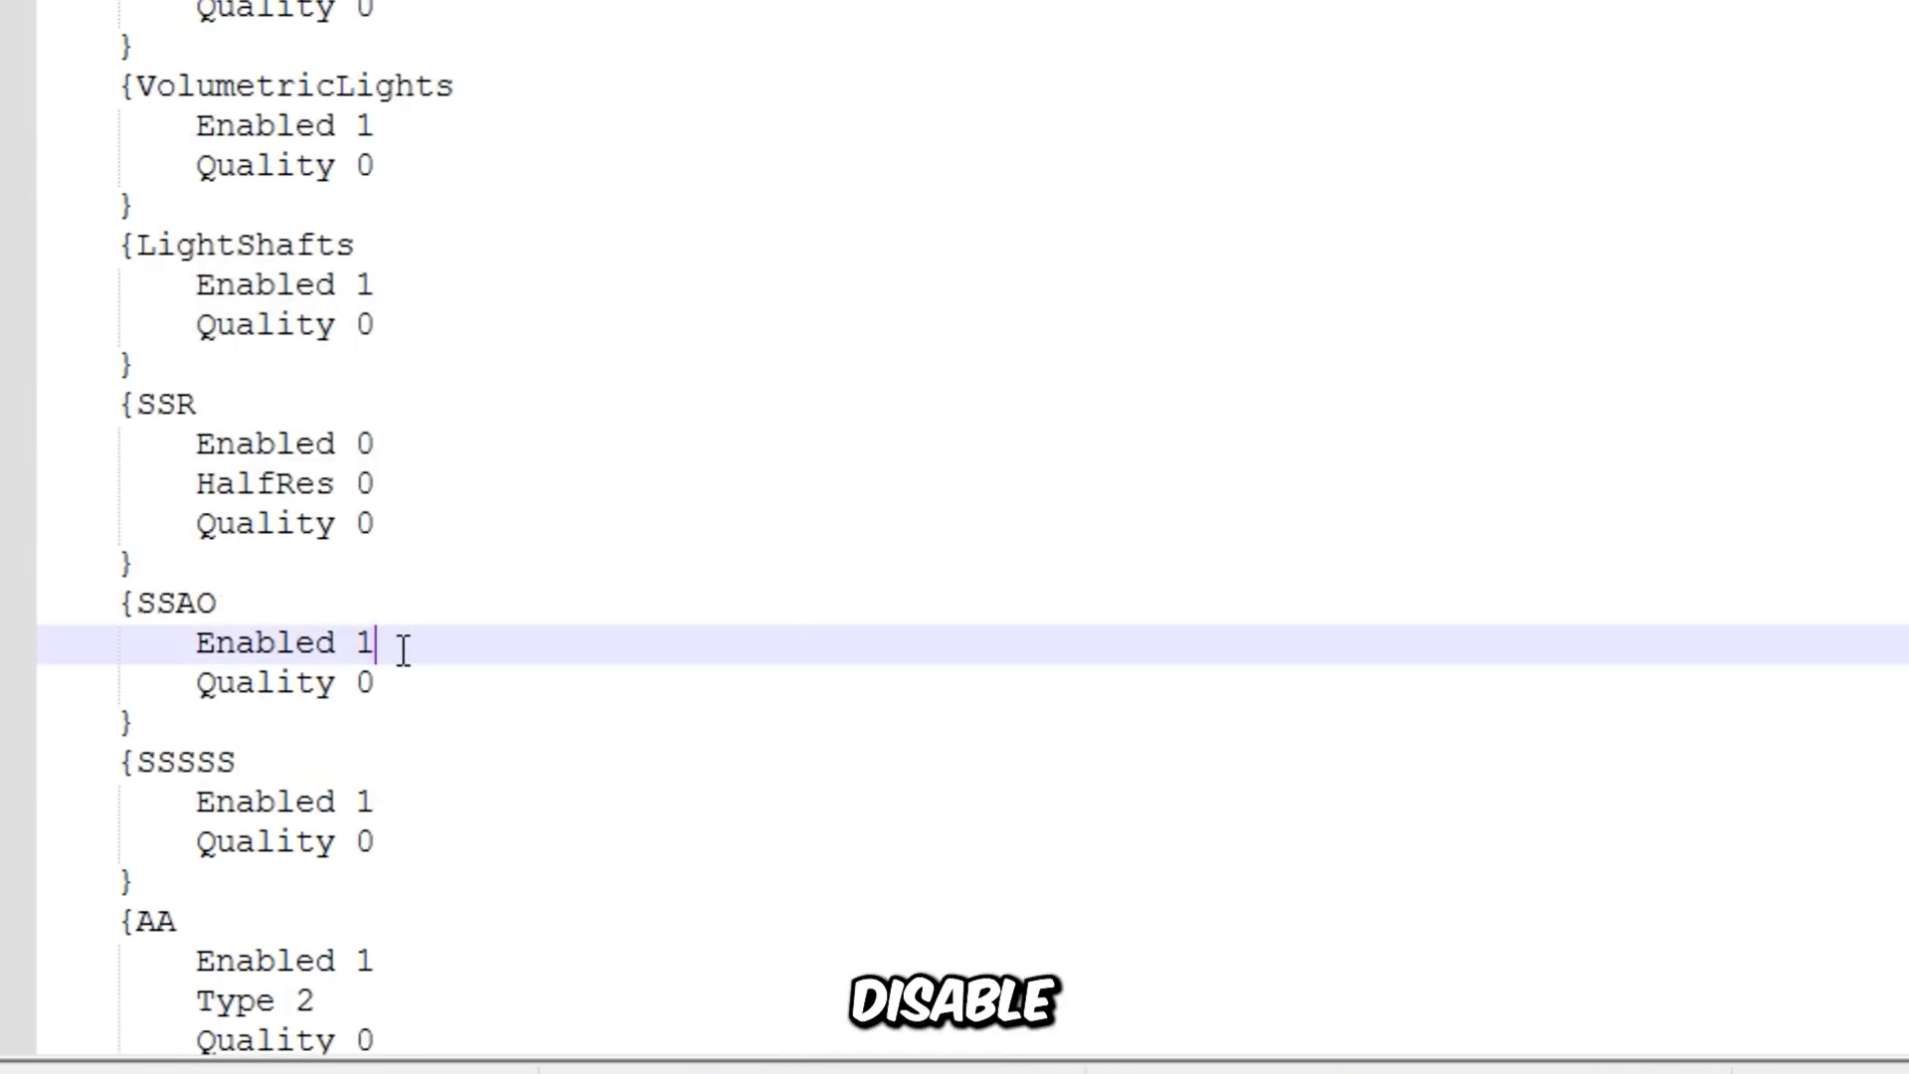
{"action": "key", "text": "BackSpace"}
{"action": "type", "text": "0"}
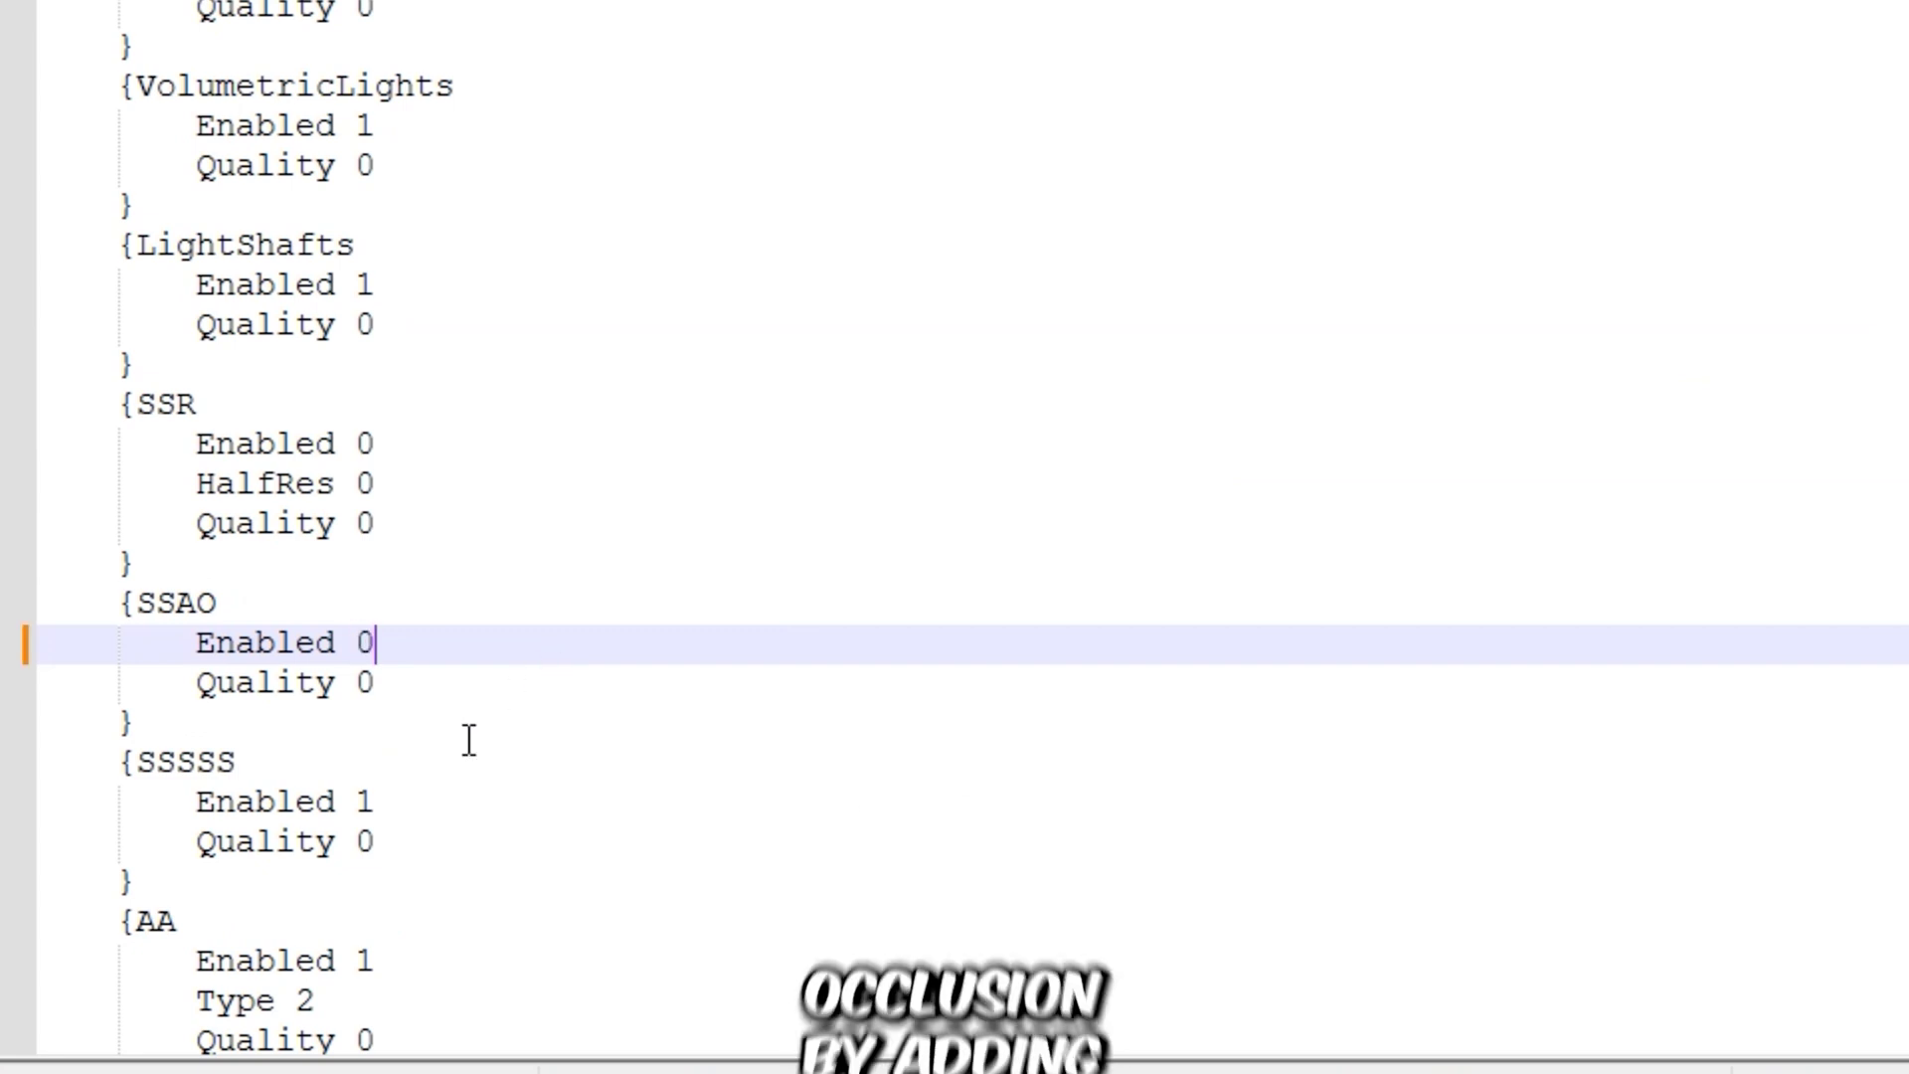
{"action": "left_click", "coordinate": [415, 802]}
{"action": "scroll", "coordinate": [422, 803], "scroll_direction": "down", "scroll_amount": 2}
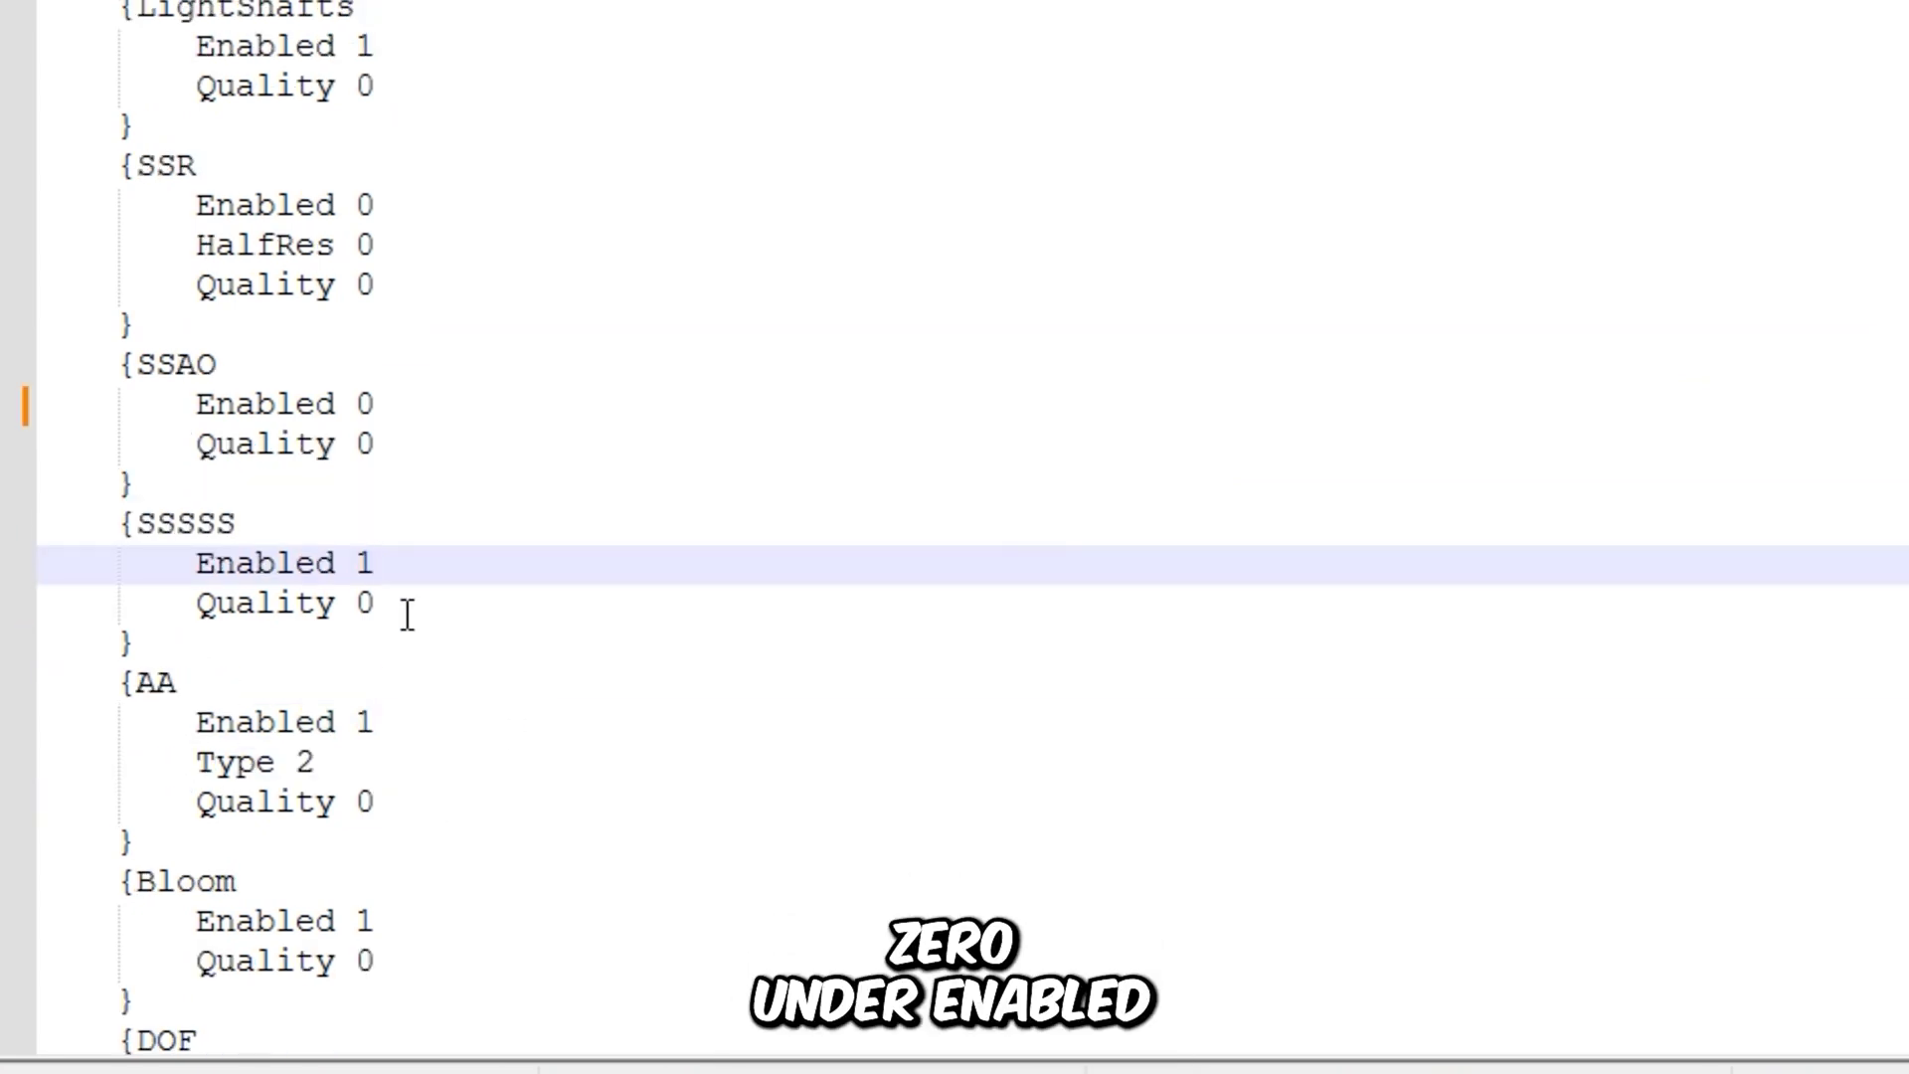
{"action": "left_click_drag", "start_coordinate": [407, 613], "coordinate": [40, 524]}
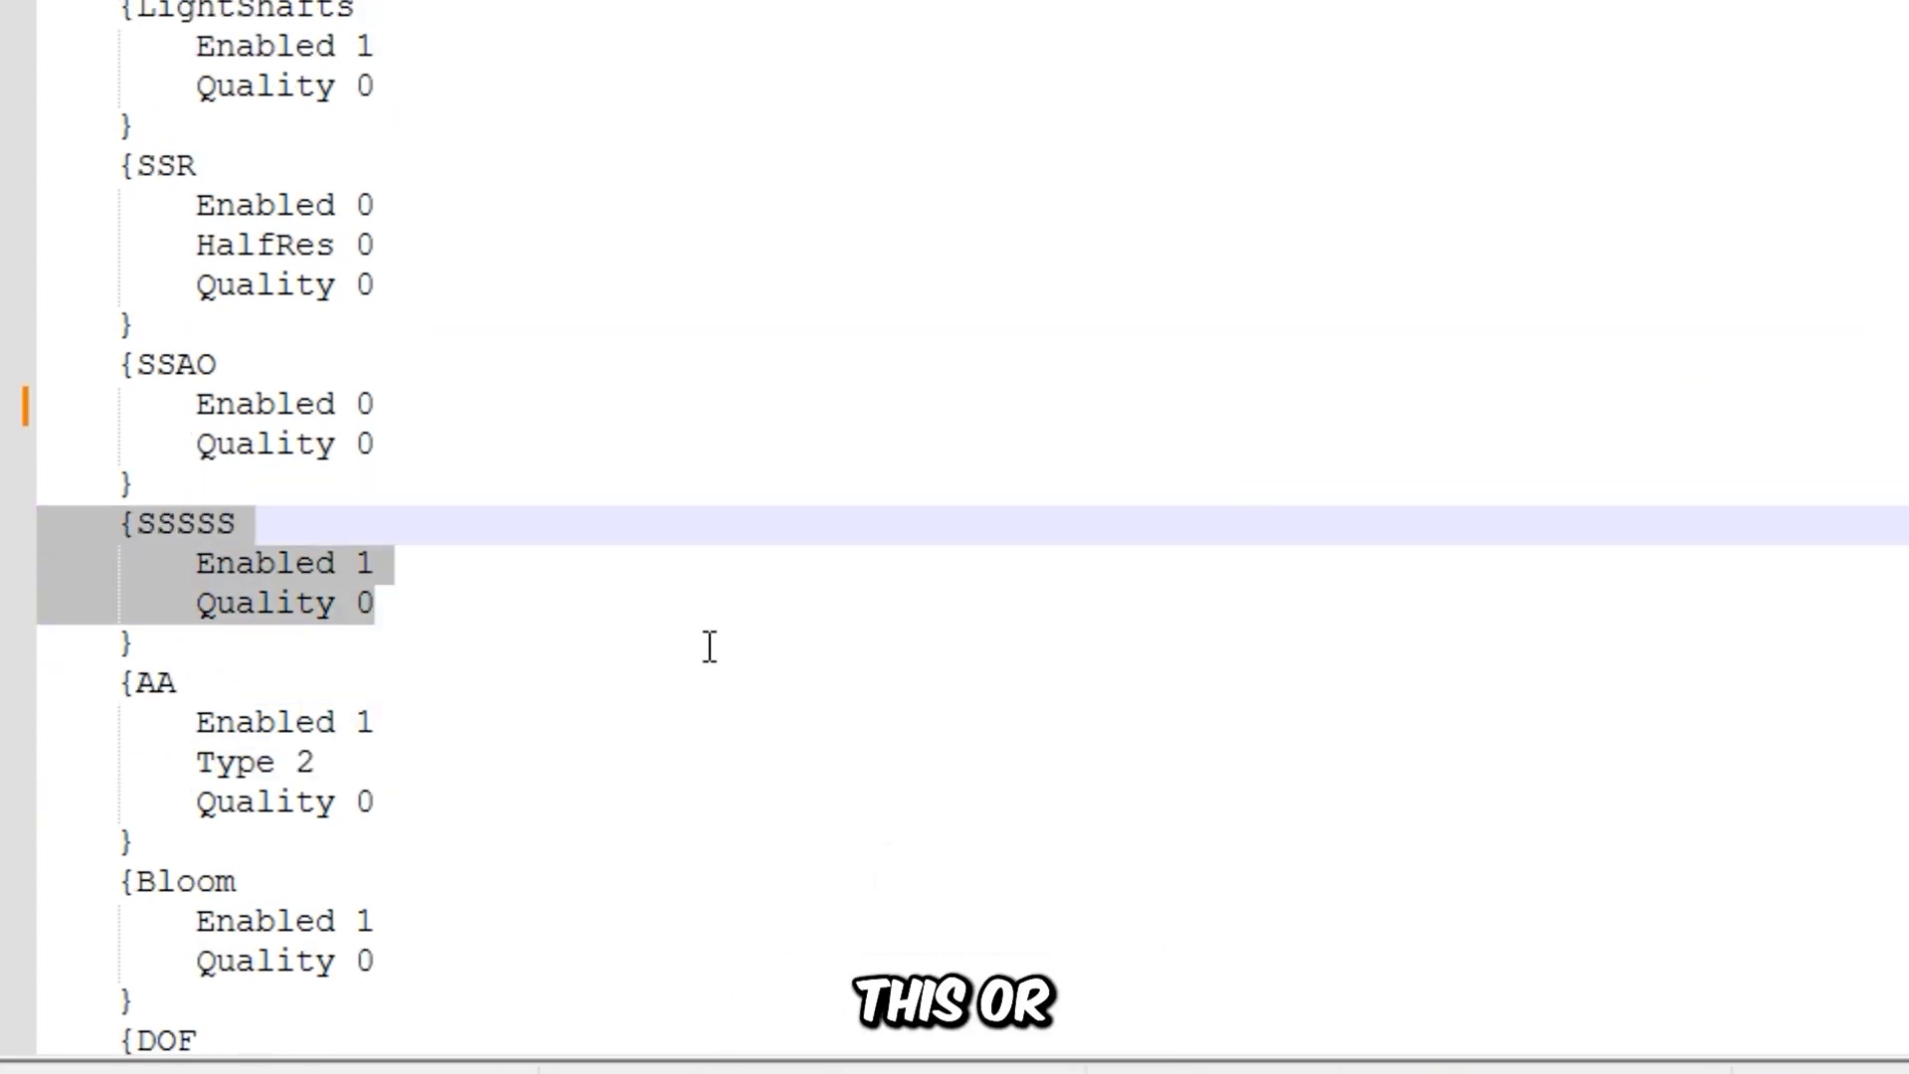
{"action": "scroll", "coordinate": [662, 644], "scroll_direction": "down", "scroll_amount": 1}
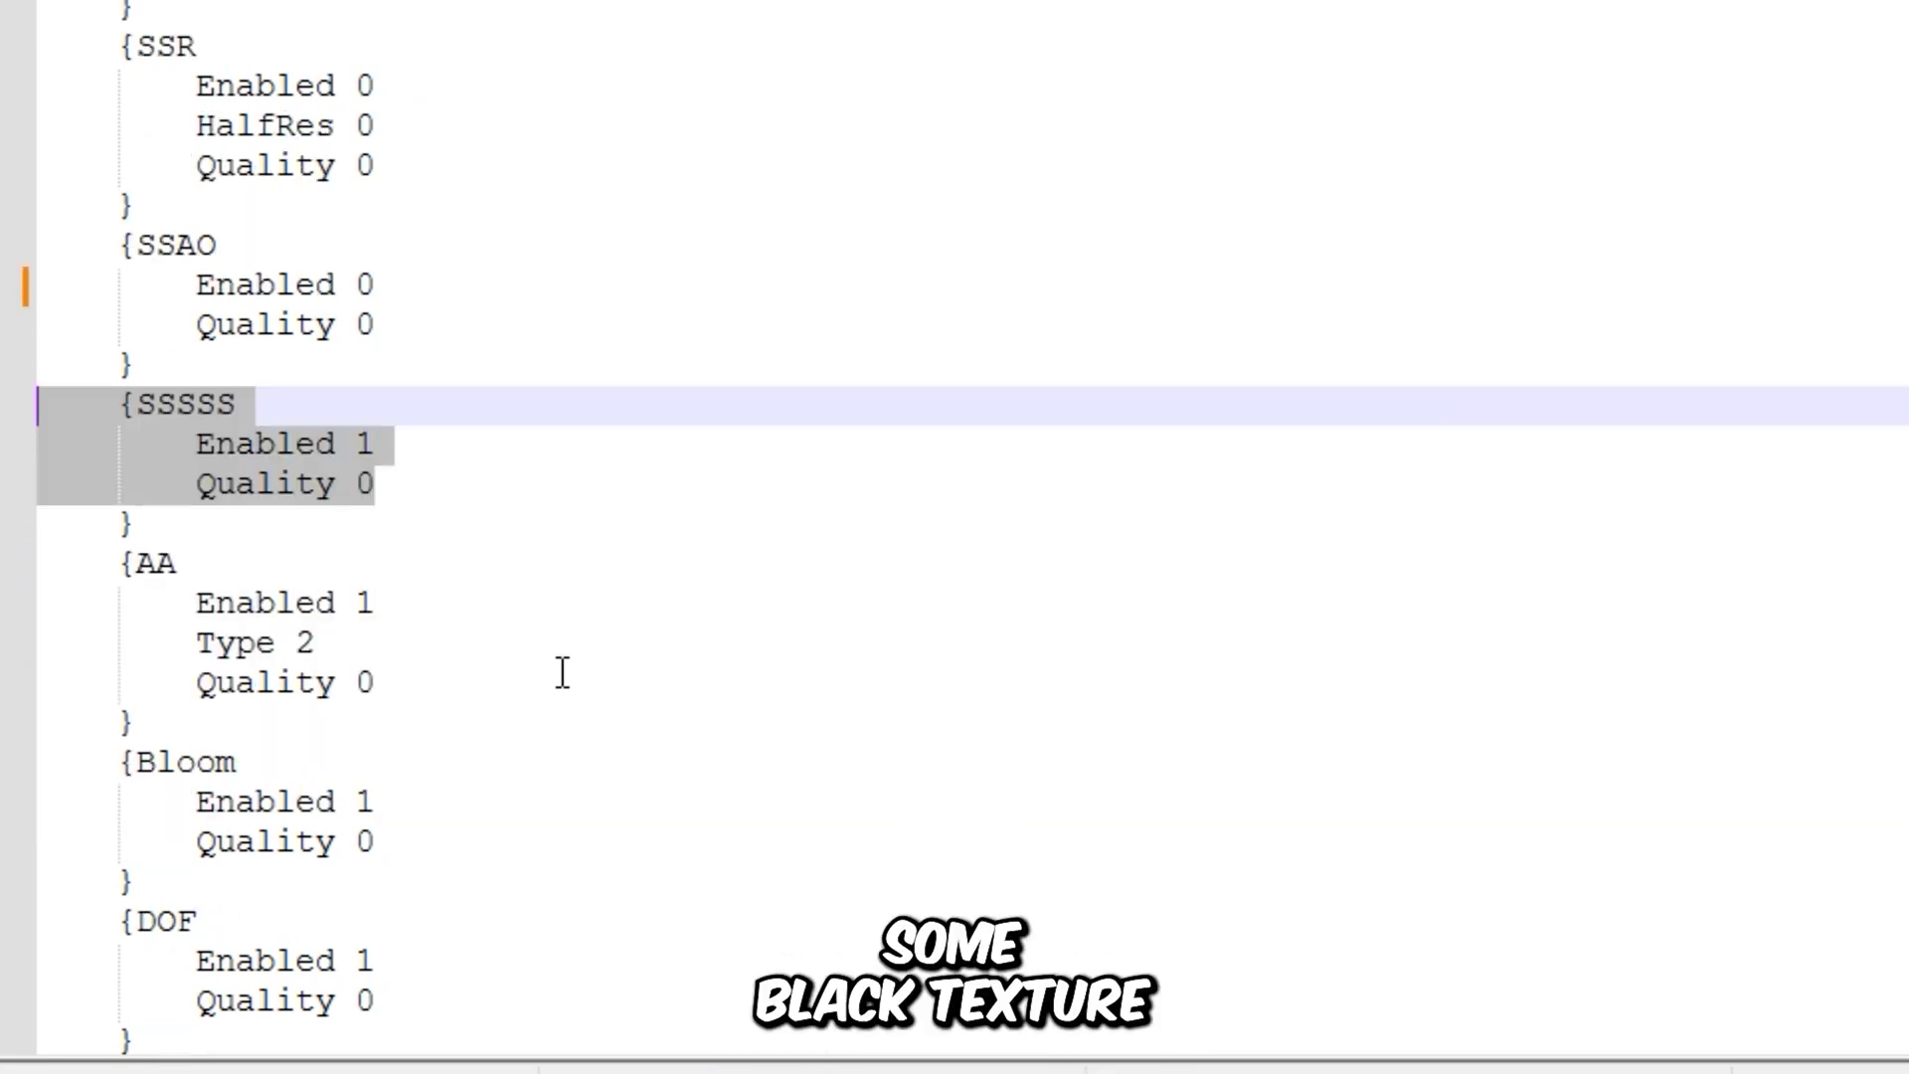
Set Enabled to 0 for AA, Bloom and DOF
{"action": "left_click", "coordinate": [413, 601]}
{"action": "key", "text": "BackSpace"}
{"action": "type", "text": "0"}
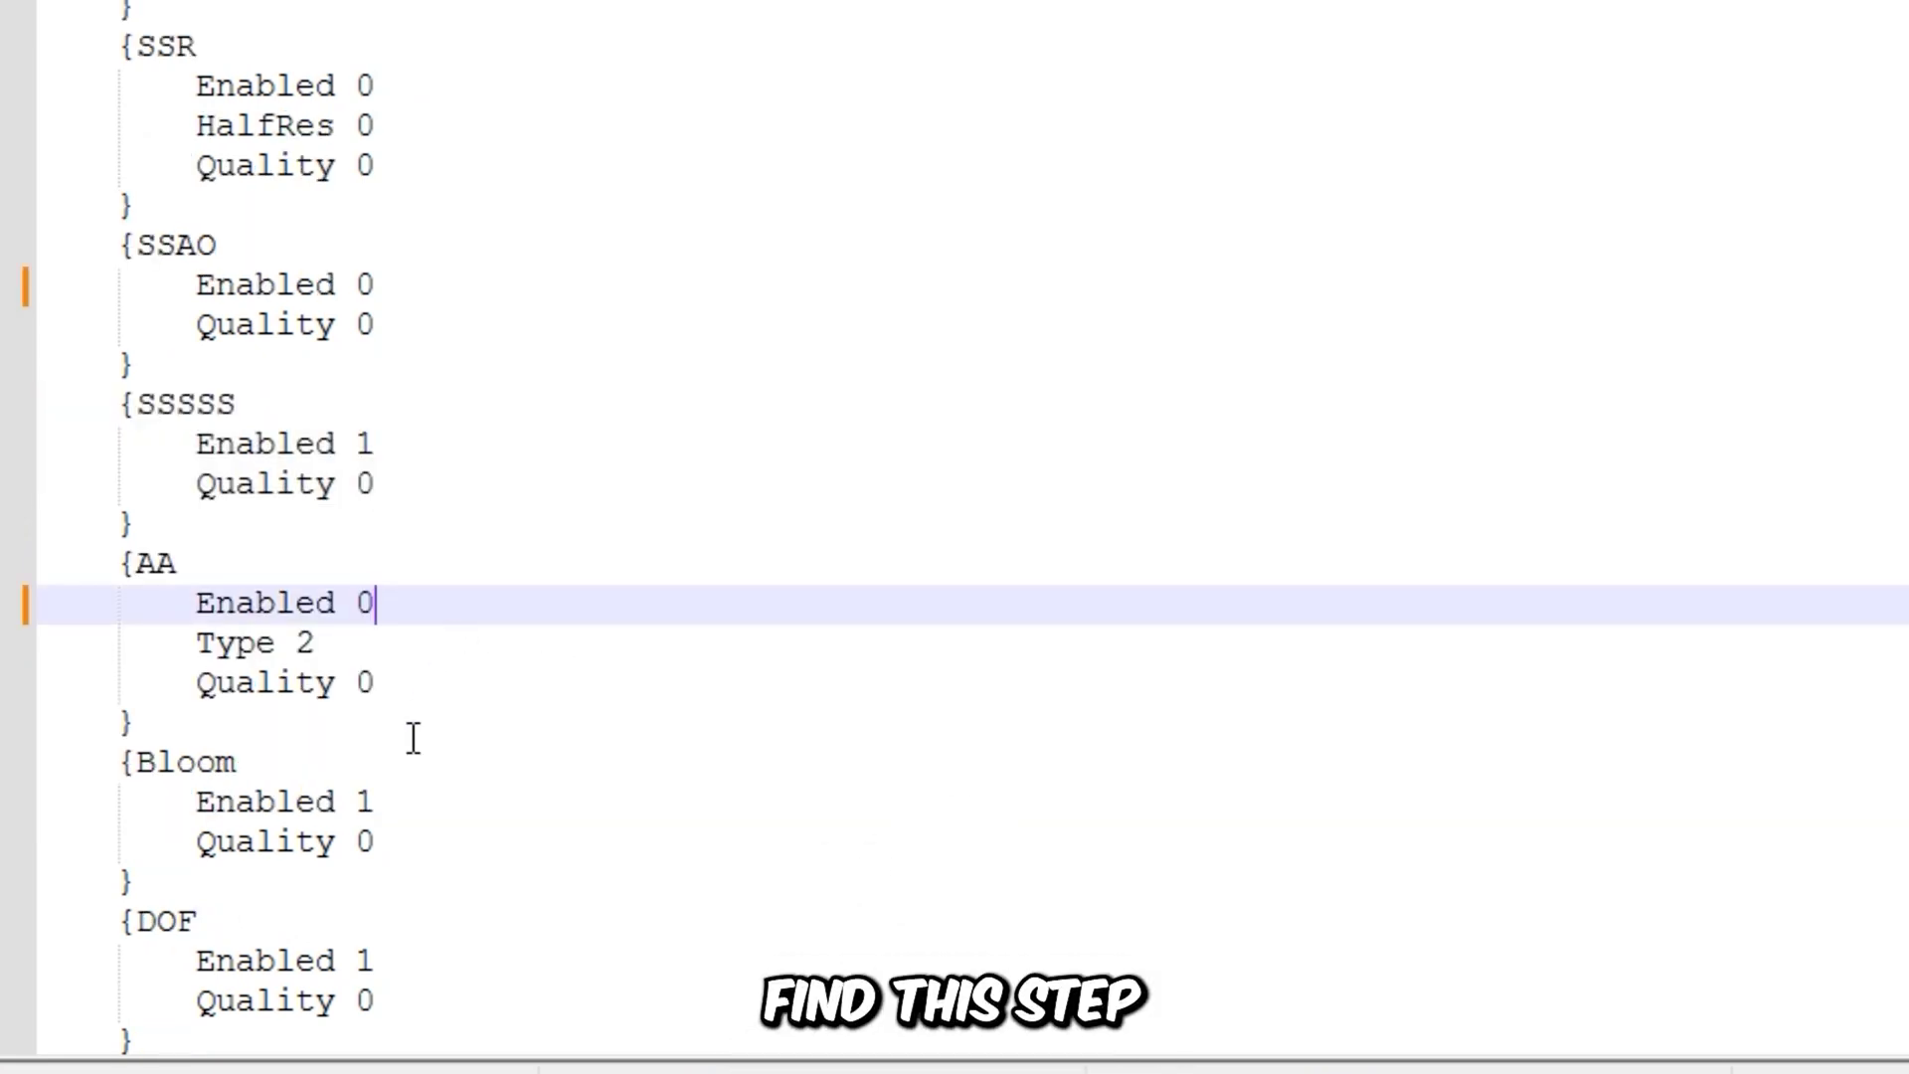
{"action": "scroll", "coordinate": [408, 717], "scroll_direction": "down", "scroll_amount": 1}
{"action": "left_click", "coordinate": [407, 686]}
{"action": "key", "text": "BackSpace"}
{"action": "type", "text": "0"}
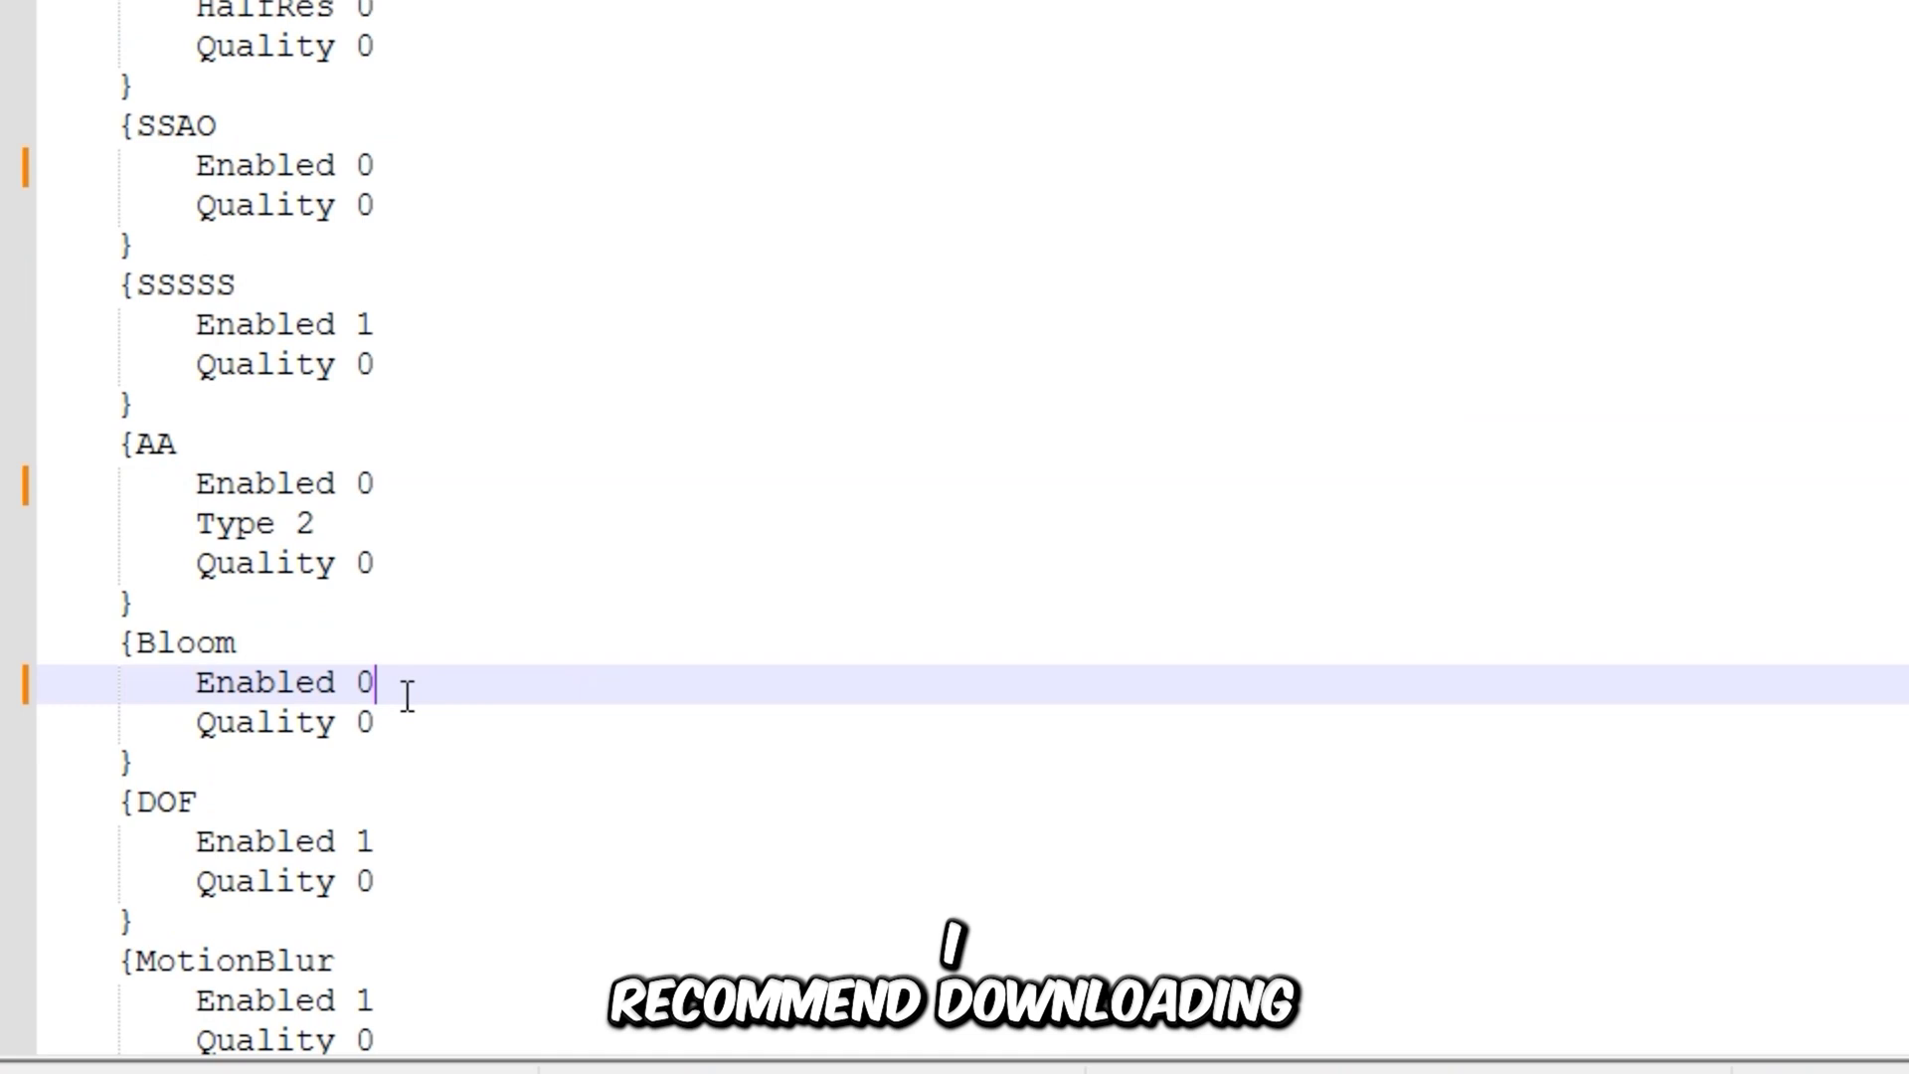
{"action": "left_click", "coordinate": [402, 843]}
{"action": "key", "text": "BackSpace"}
{"action": "type", "text": "0"}
Set Enabled to 0 for MotionBlur and PostProcess
{"action": "scroll", "coordinate": [414, 848], "scroll_direction": "down", "scroll_amount": 2}
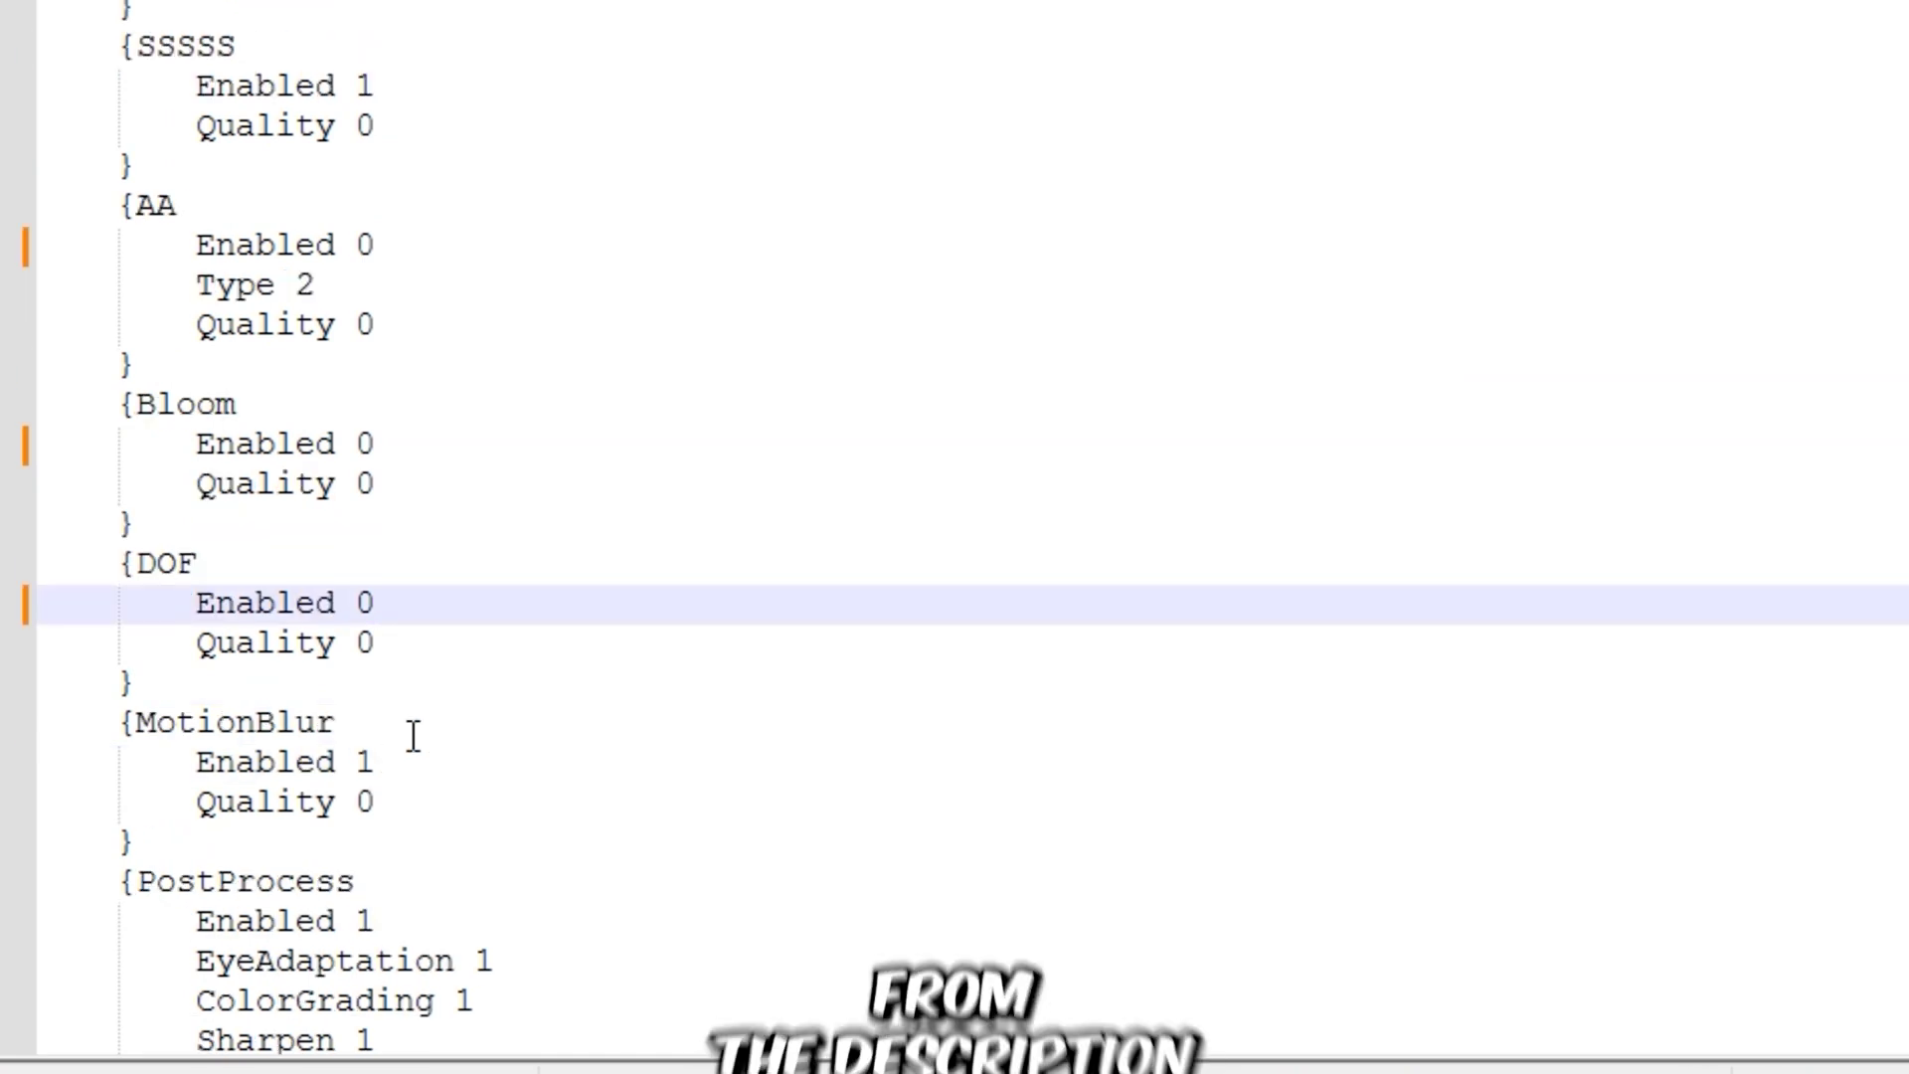
{"action": "left_click", "coordinate": [413, 727]}
{"action": "left_click", "coordinate": [414, 766]}
{"action": "key", "text": "BackSpace"}
{"action": "type", "text": "0"}
{"action": "scroll", "coordinate": [417, 786], "scroll_direction": "down", "scroll_amount": 1}
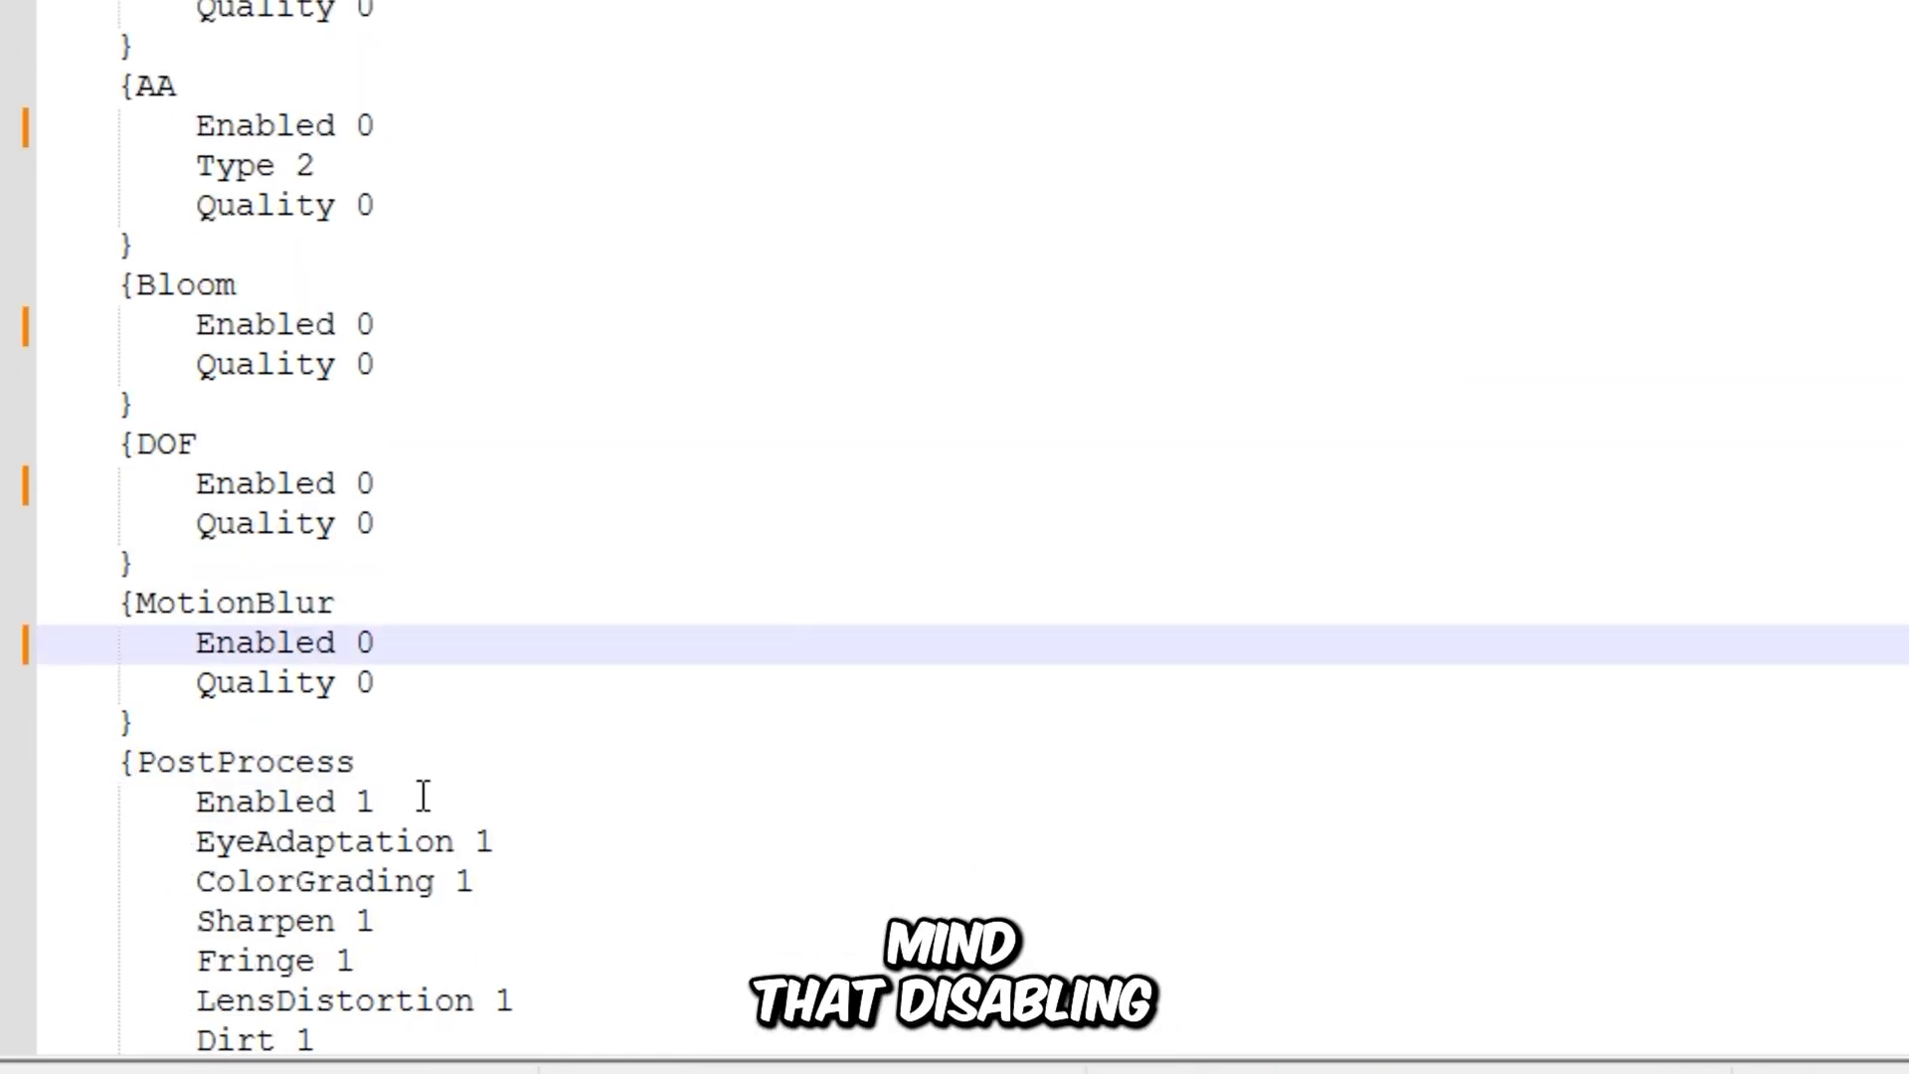
{"action": "left_click", "coordinate": [416, 806]}
{"action": "key", "text": "BackSpace"}
{"action": "type", "text": "0"}
Turn off the EyeAdaptation, Fringe and LensDistortion post-process effects (1 to 0)
{"action": "scroll", "coordinate": [467, 807], "scroll_direction": "down", "scroll_amount": 1}
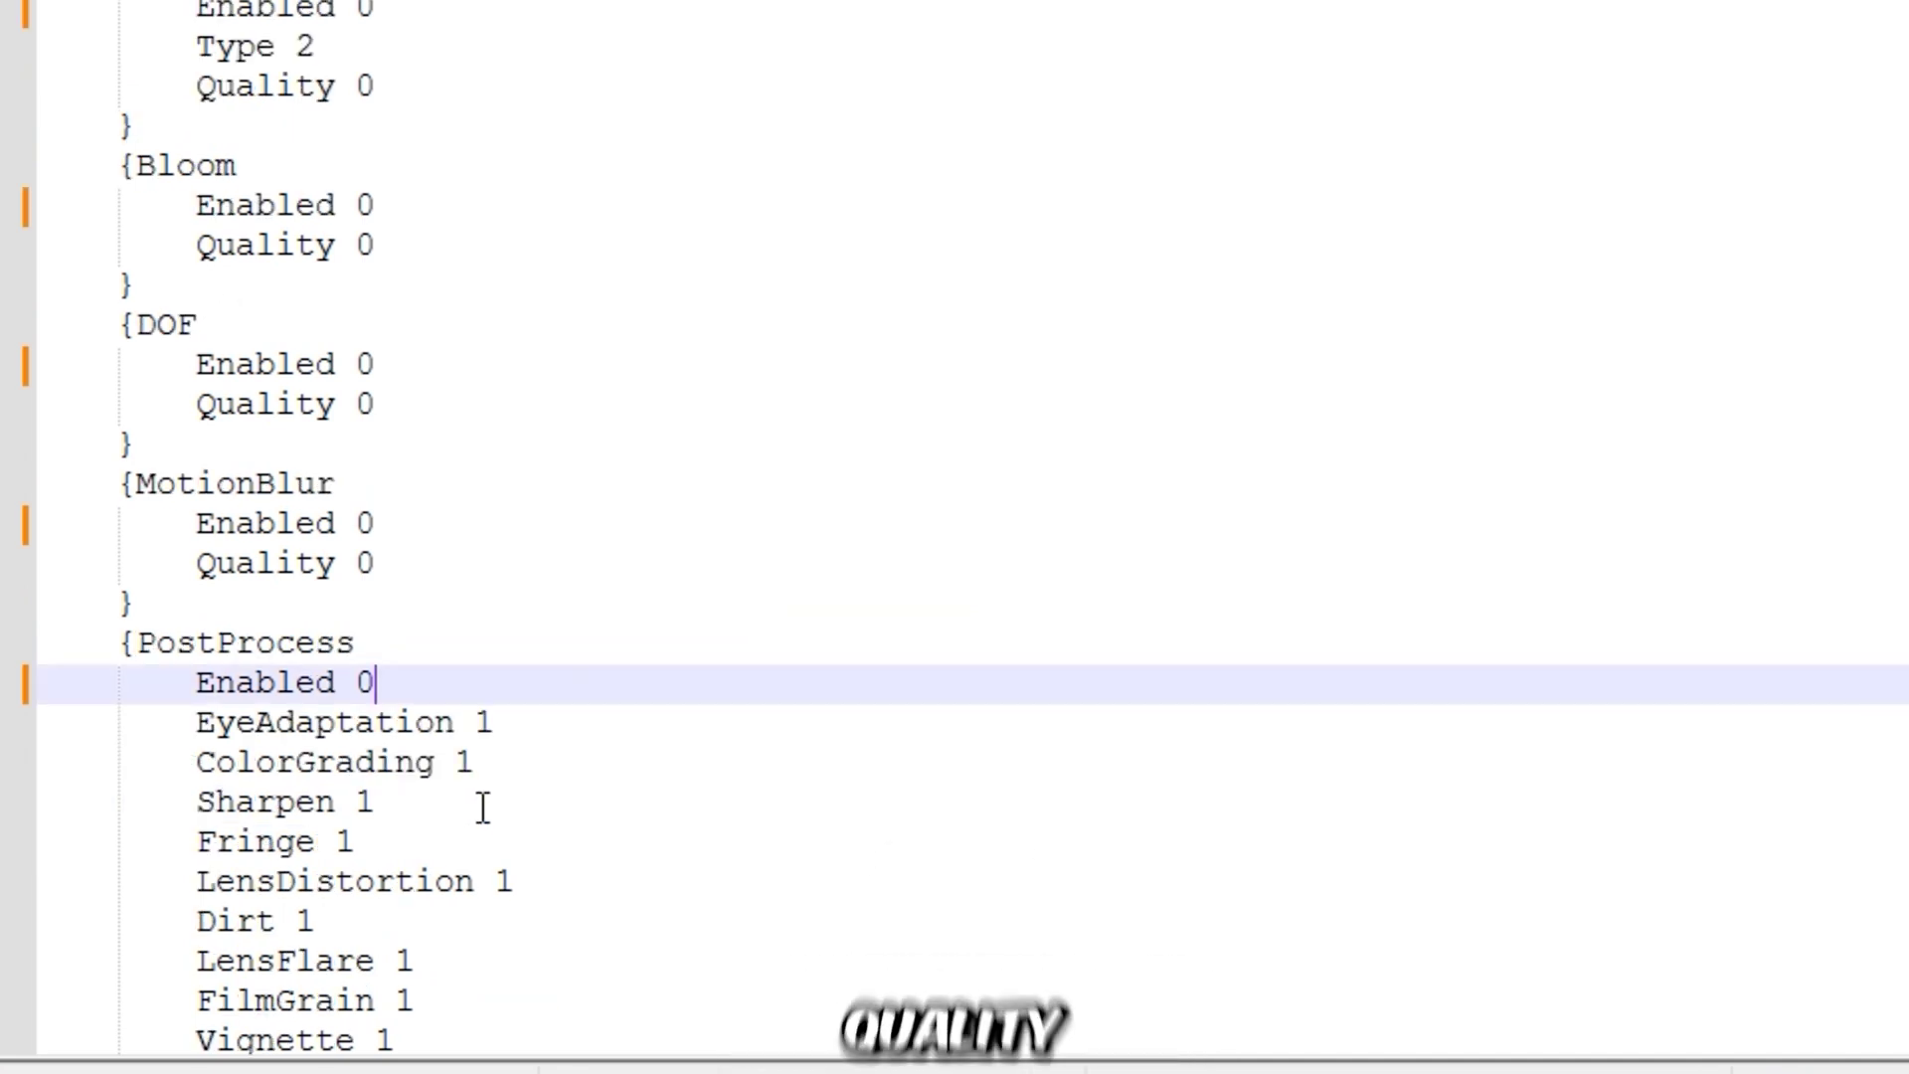
{"action": "left_click", "coordinate": [537, 731]}
{"action": "key", "text": "BackSpace"}
{"action": "type", "text": "0"}
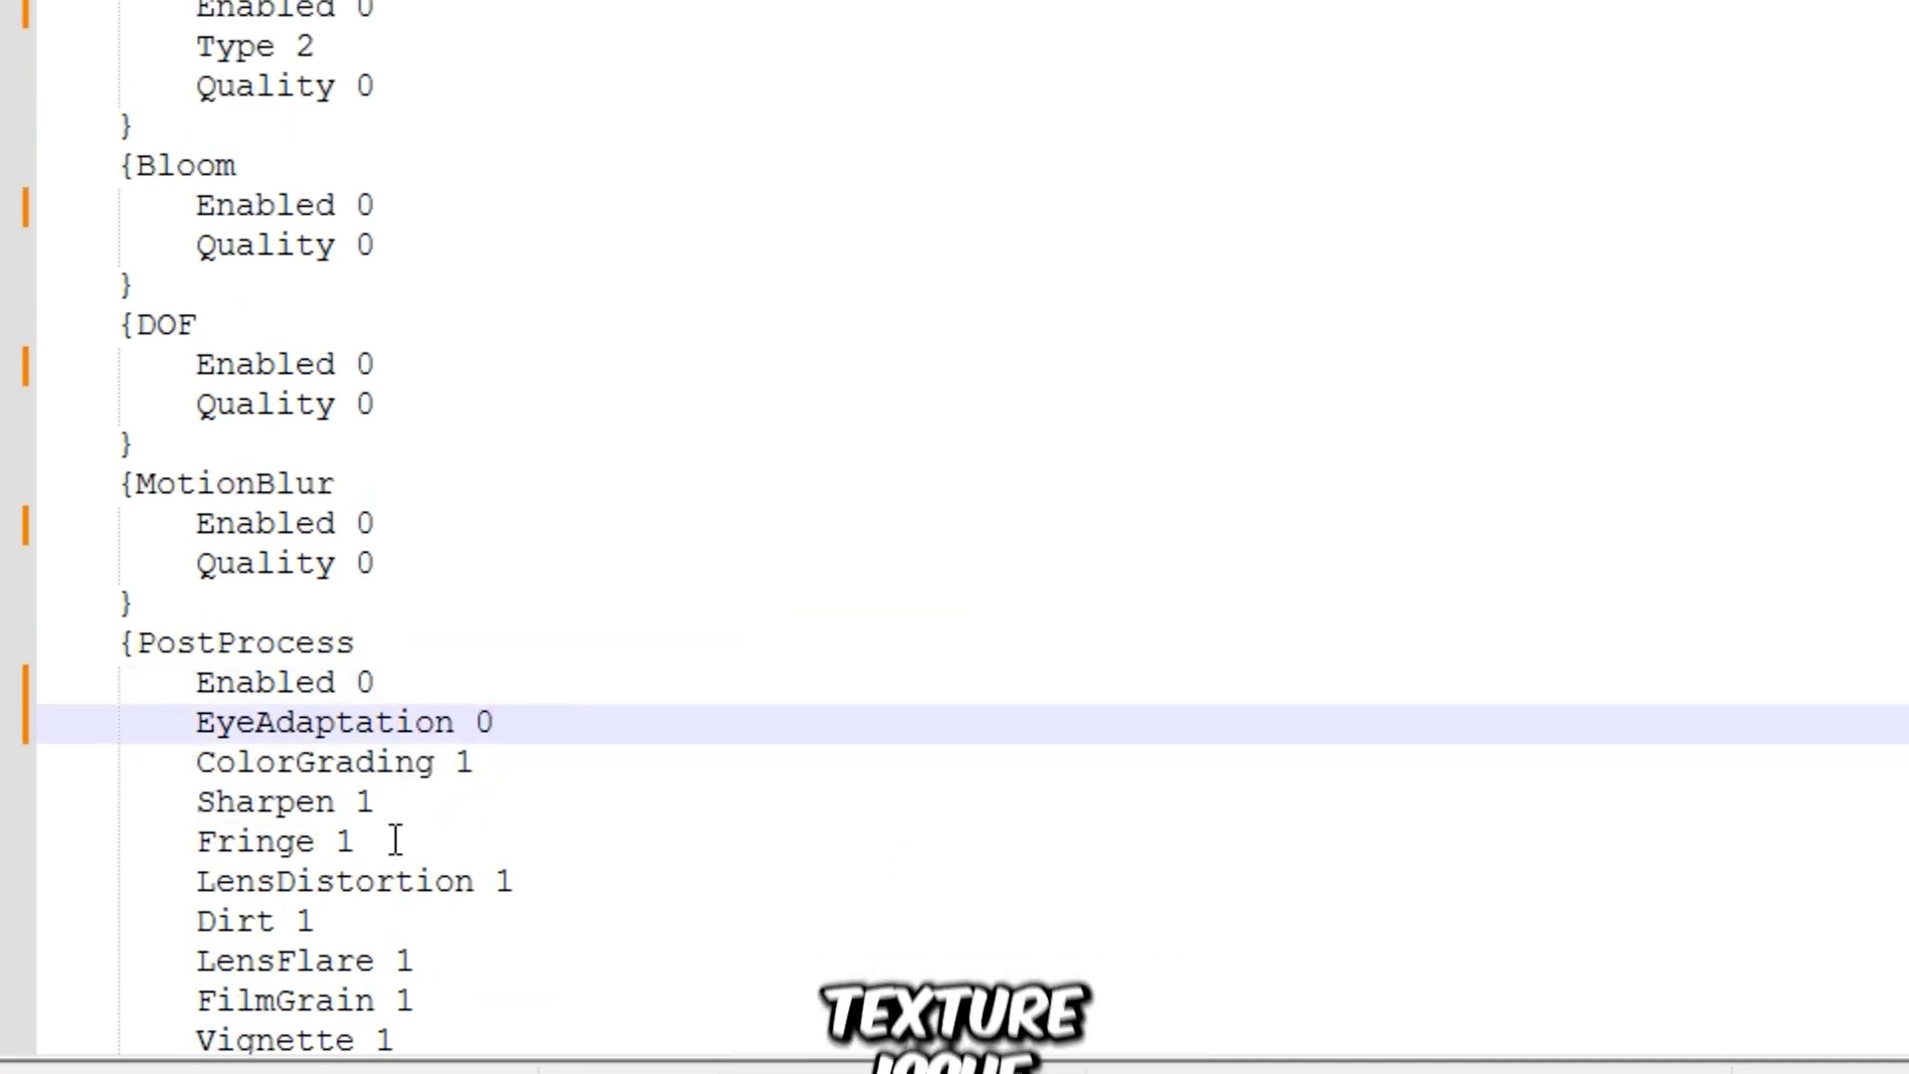
{"action": "left_click", "coordinate": [397, 842]}
{"action": "key", "text": "BackSpace"}
{"action": "type", "text": "0"}
{"action": "left_click", "coordinate": [576, 882]}
{"action": "key", "text": "BackSpace"}
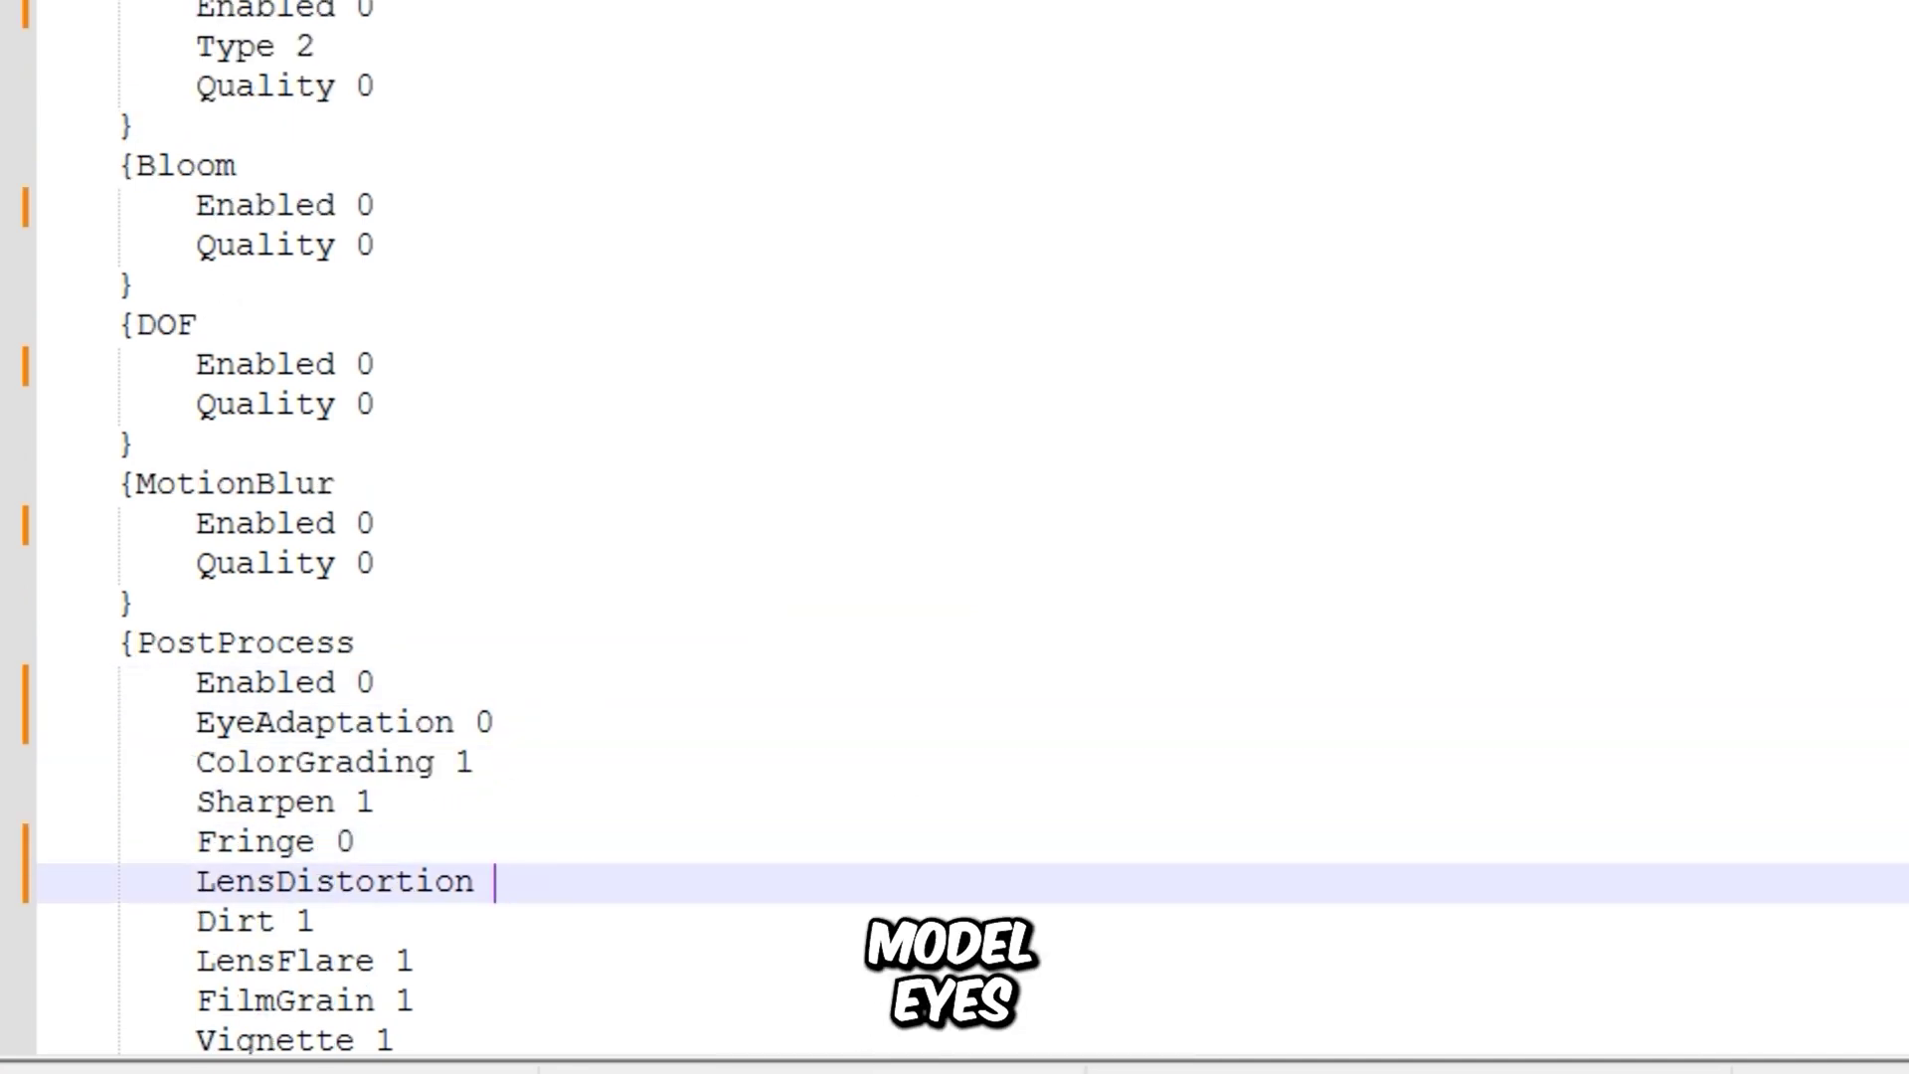
{"action": "type", "text": "0"}
Set Dirt, LensFlare and FilmGrain to 0 and clear Vignette's value of 1
{"action": "scroll", "coordinate": [576, 882], "scroll_direction": "down", "scroll_amount": 1}
{"action": "left_click", "coordinate": [376, 818]}
{"action": "key", "text": "BackSpace"}
{"action": "type", "text": "0"}
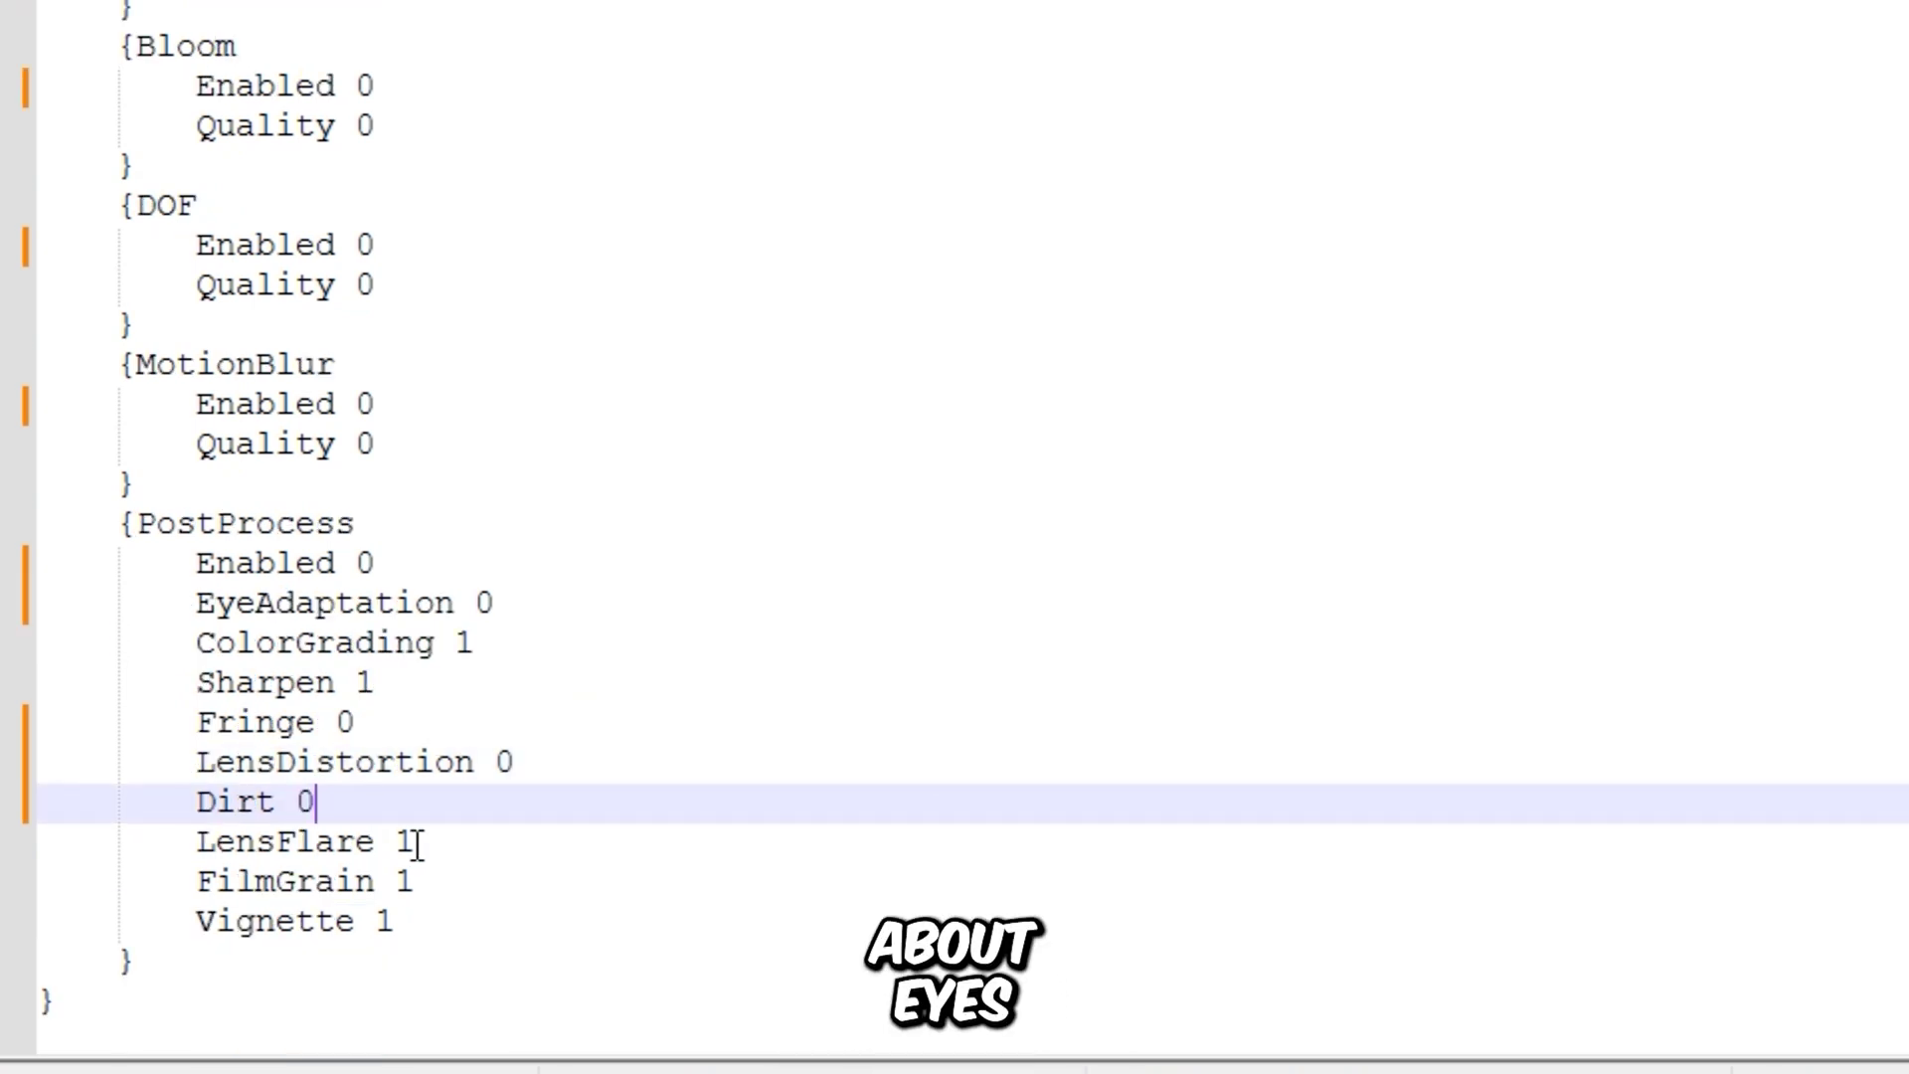
{"action": "left_click", "coordinate": [412, 843]}
{"action": "key", "text": "BackSpace"}
{"action": "type", "text": "0"}
{"action": "left_click", "coordinate": [418, 881]}
{"action": "key", "text": "BackSpace"}
{"action": "type", "text": "0"}
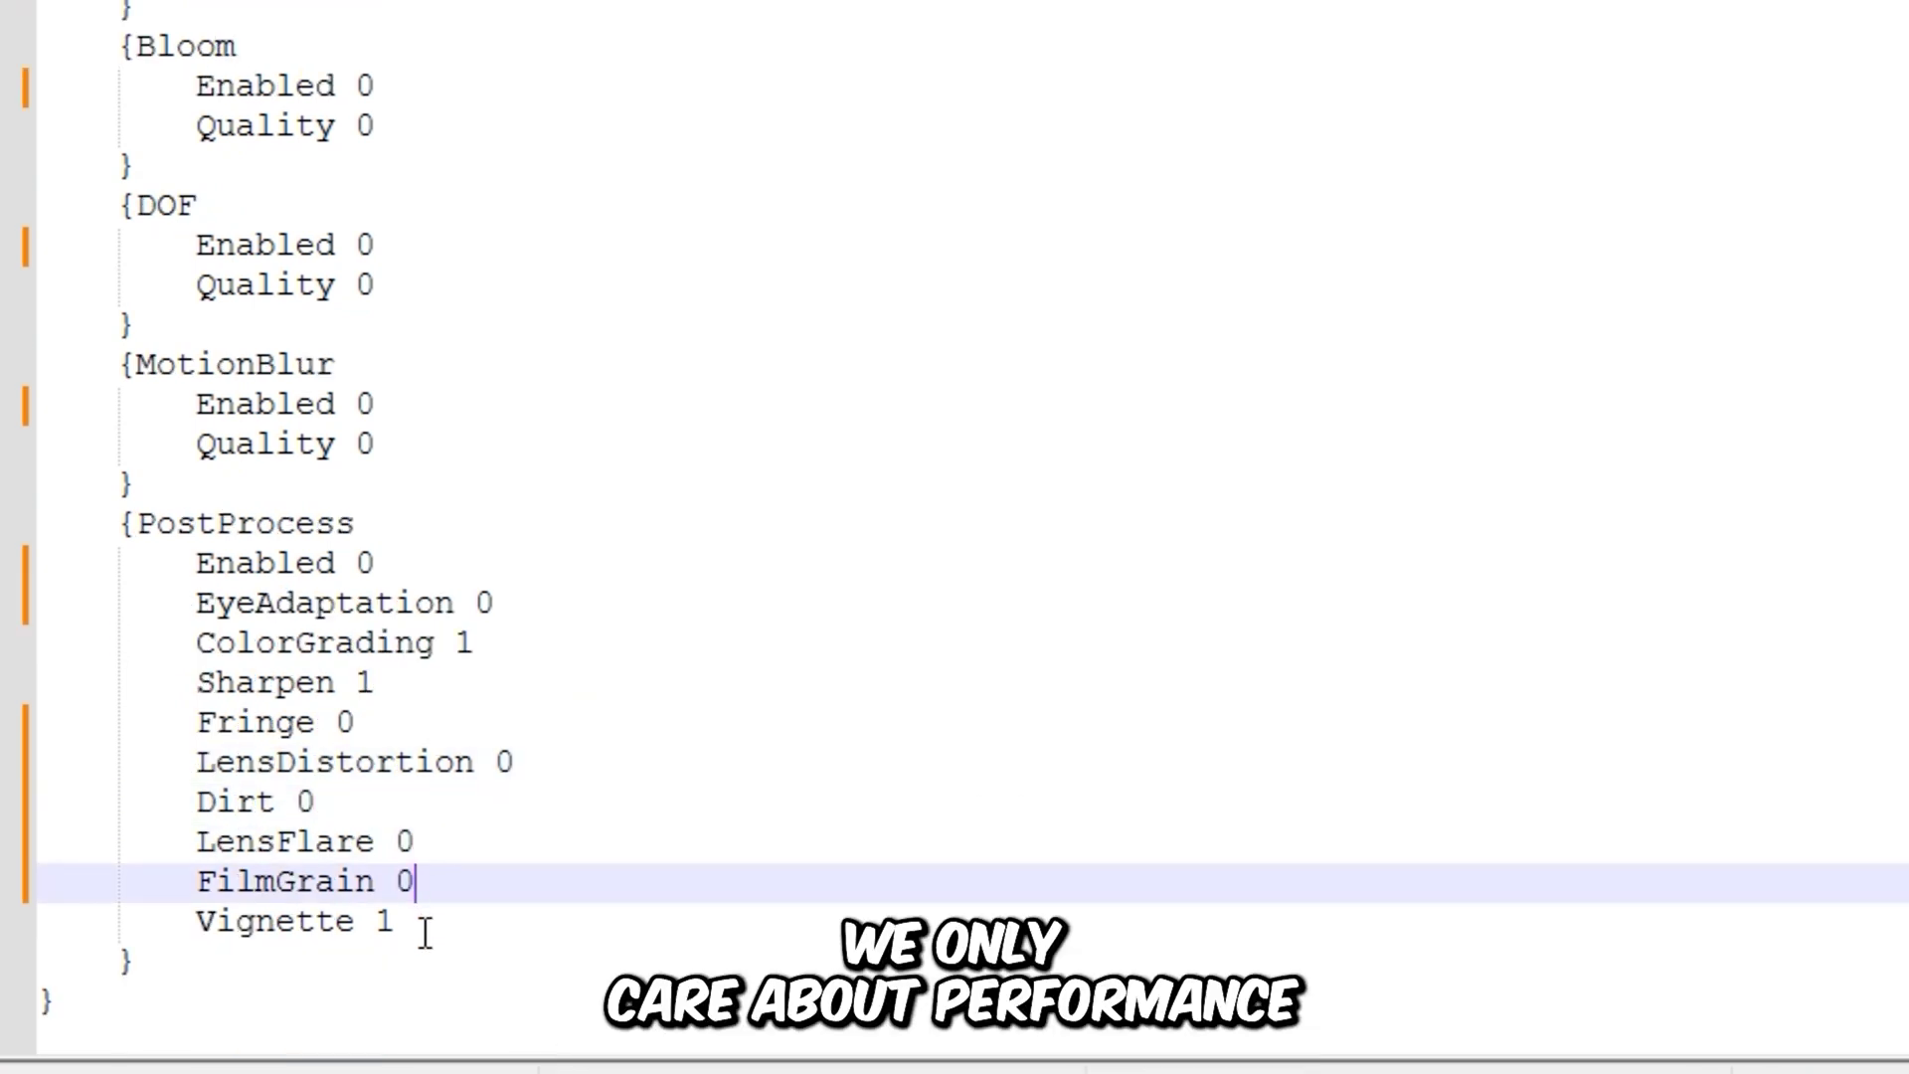
{"action": "left_click", "coordinate": [418, 923]}
{"action": "key", "text": "BackSpace"}
Enter 0 for Vignette and scroll back to the top of the file
{"action": "type", "text": "0"}
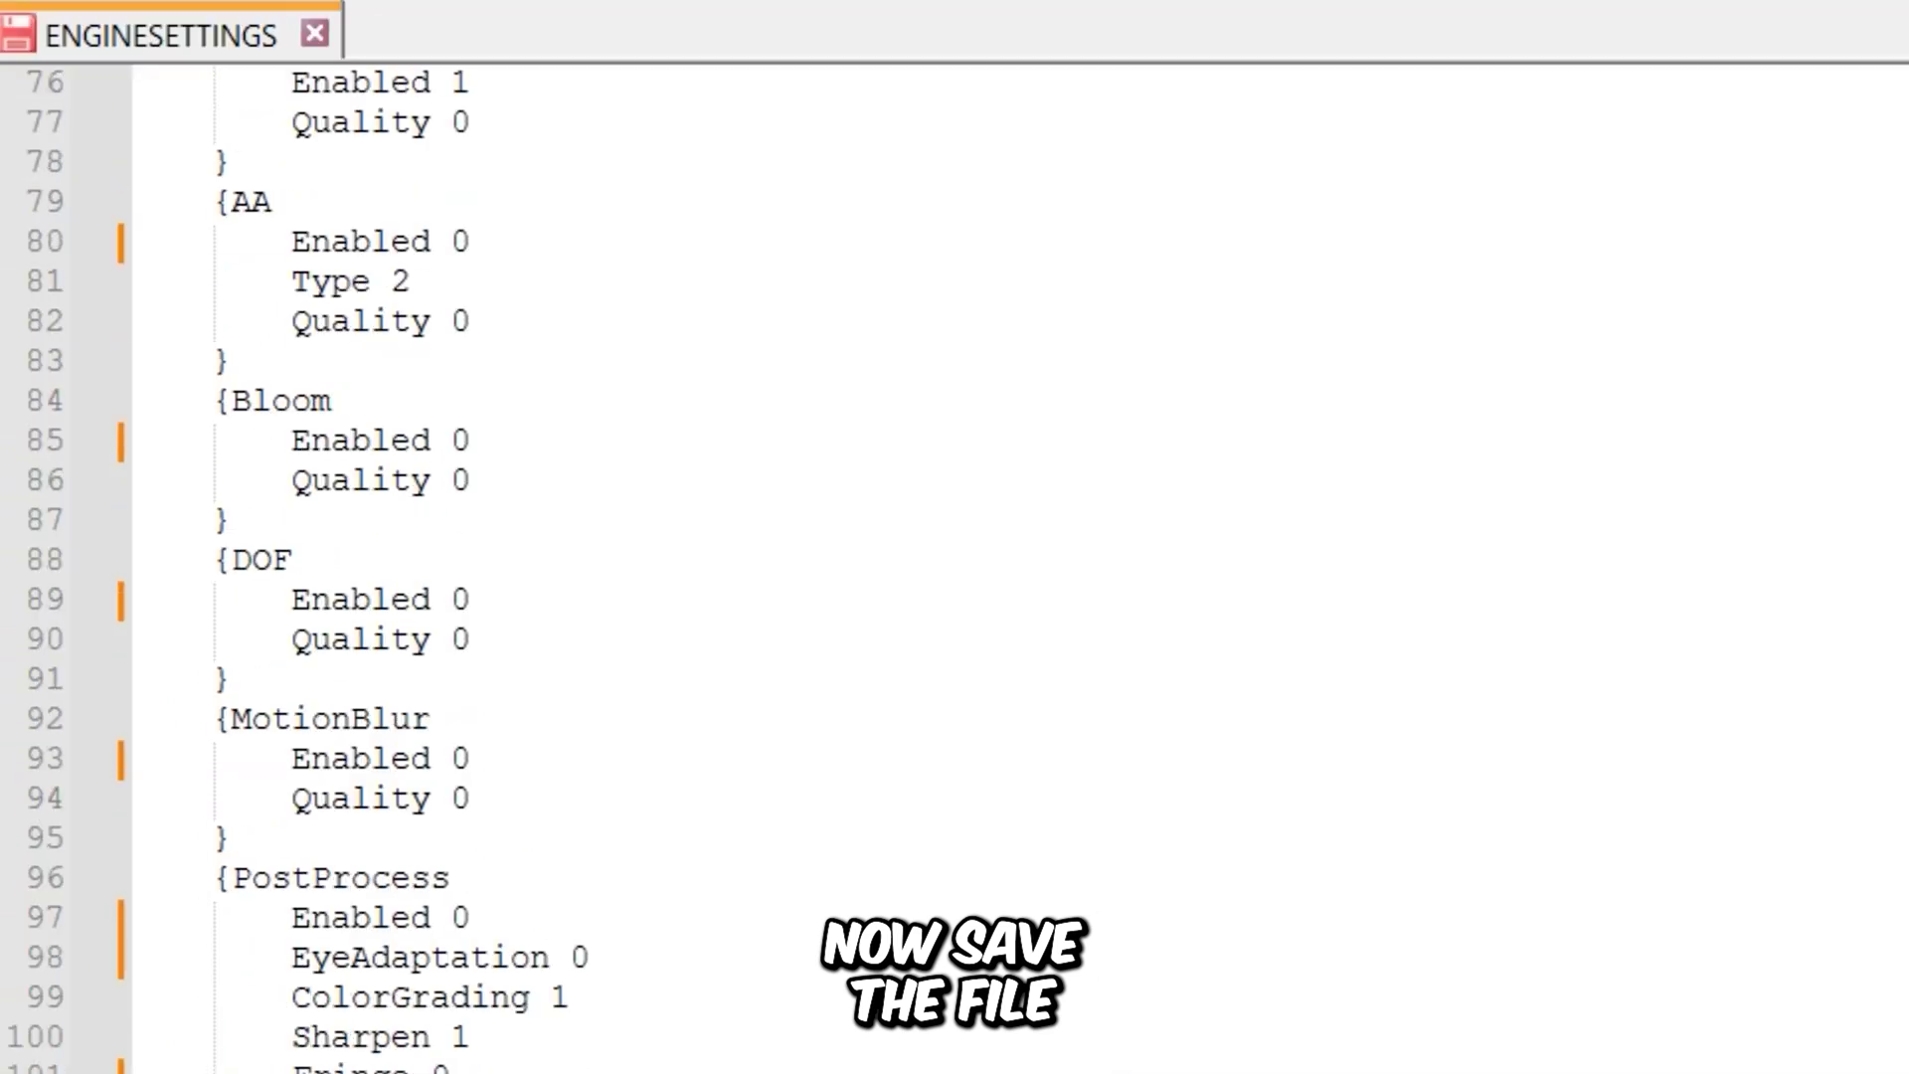
{"action": "scroll", "coordinate": [677, 709], "scroll_direction": "up", "scroll_amount": 5}
{"action": "scroll", "coordinate": [955, 567], "scroll_direction": "up", "scroll_amount": 16}
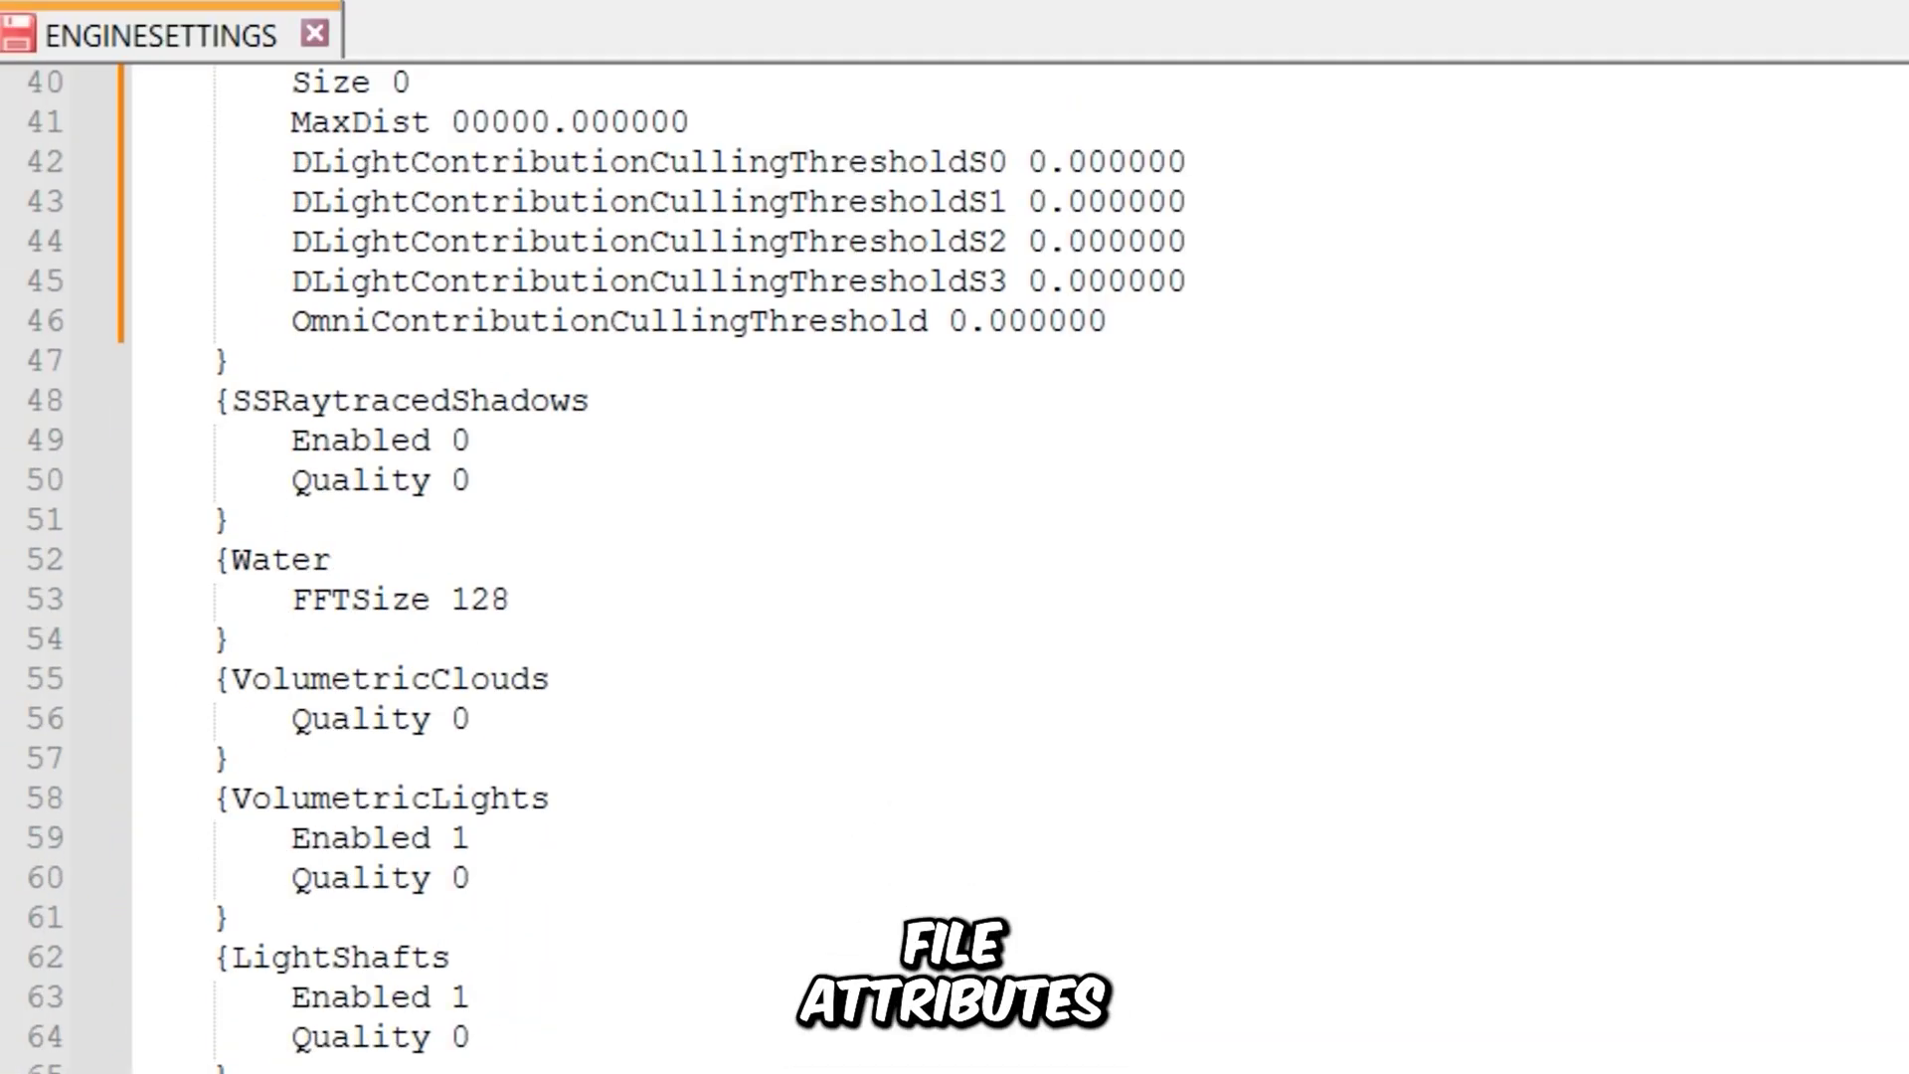
{"action": "scroll", "coordinate": [955, 567], "scroll_direction": "up", "scroll_amount": 4}
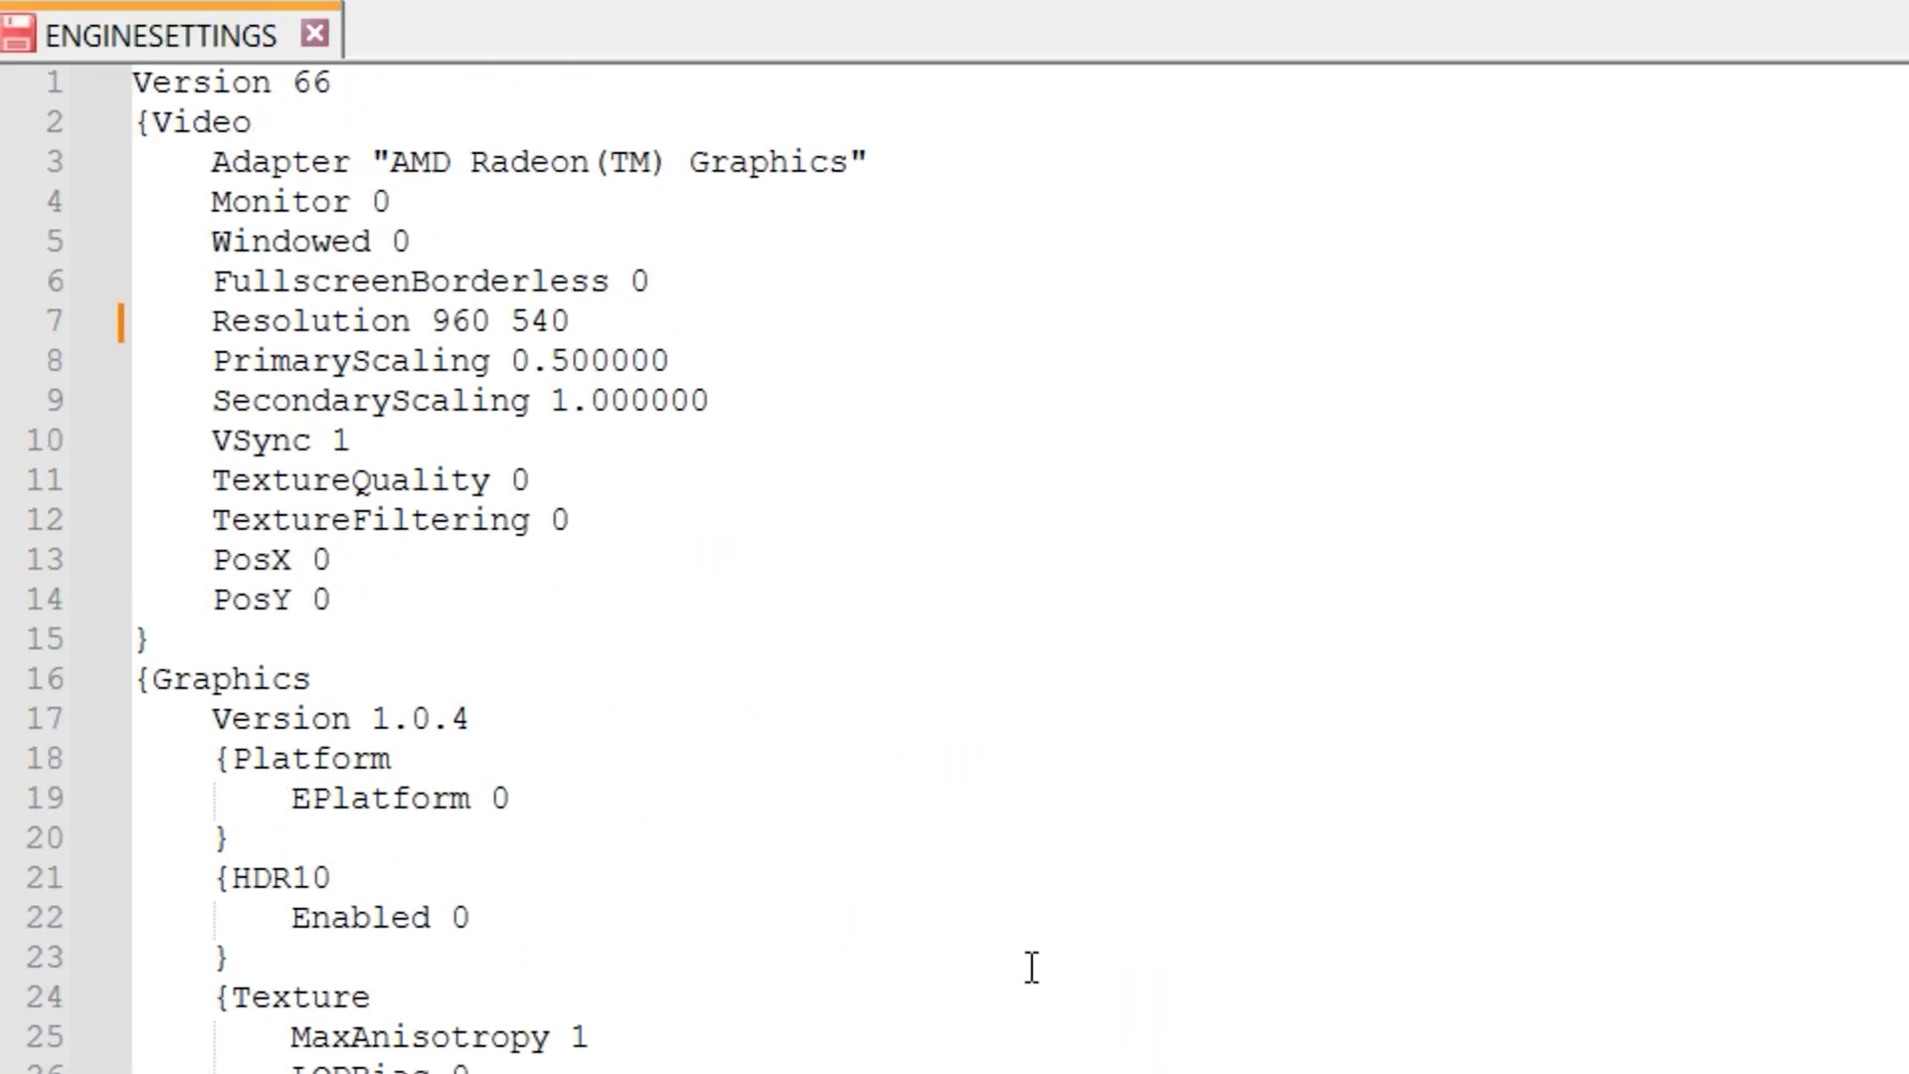
Save ENGINESETTINGS and mark the file Read-Only
{"action": "right_click", "coordinate": [248, 42]}
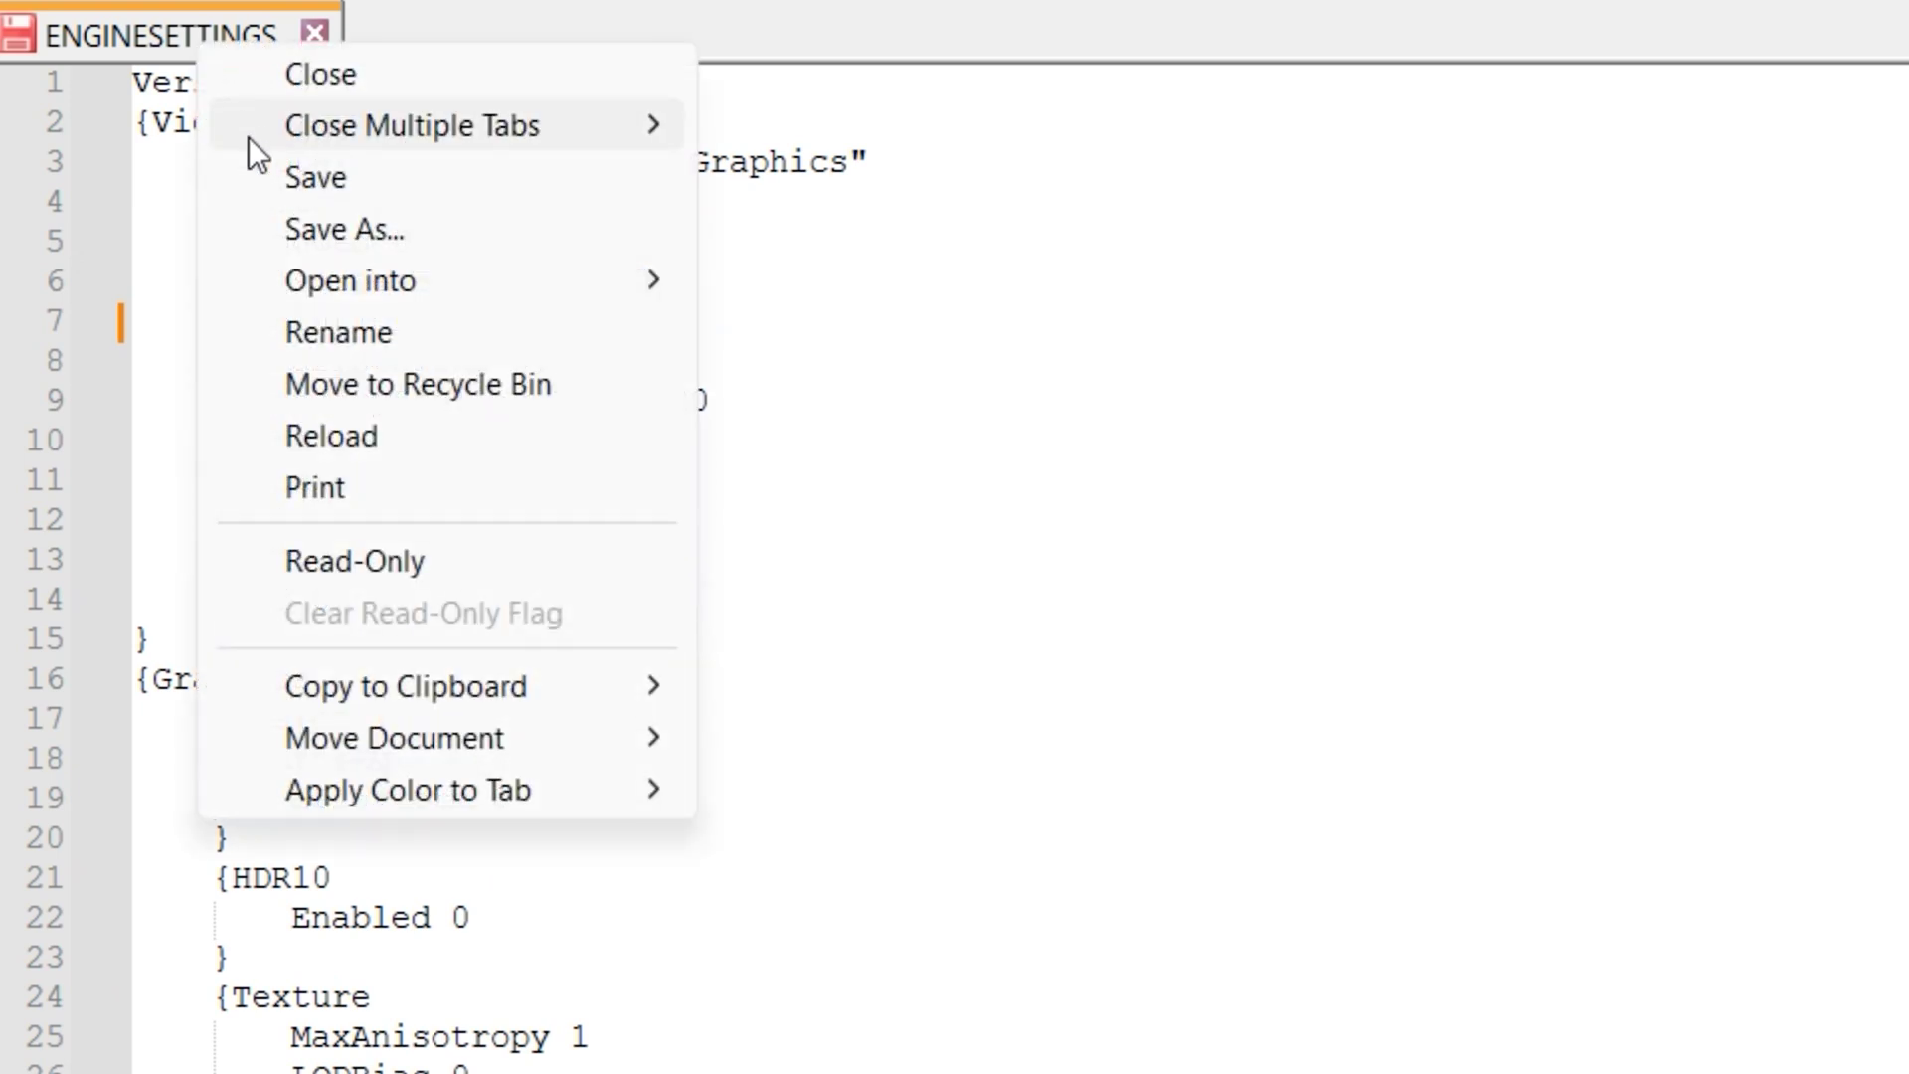
{"action": "left_click", "coordinate": [286, 179]}
{"action": "right_click", "coordinate": [189, 62]}
{"action": "left_click", "coordinate": [223, 553]}
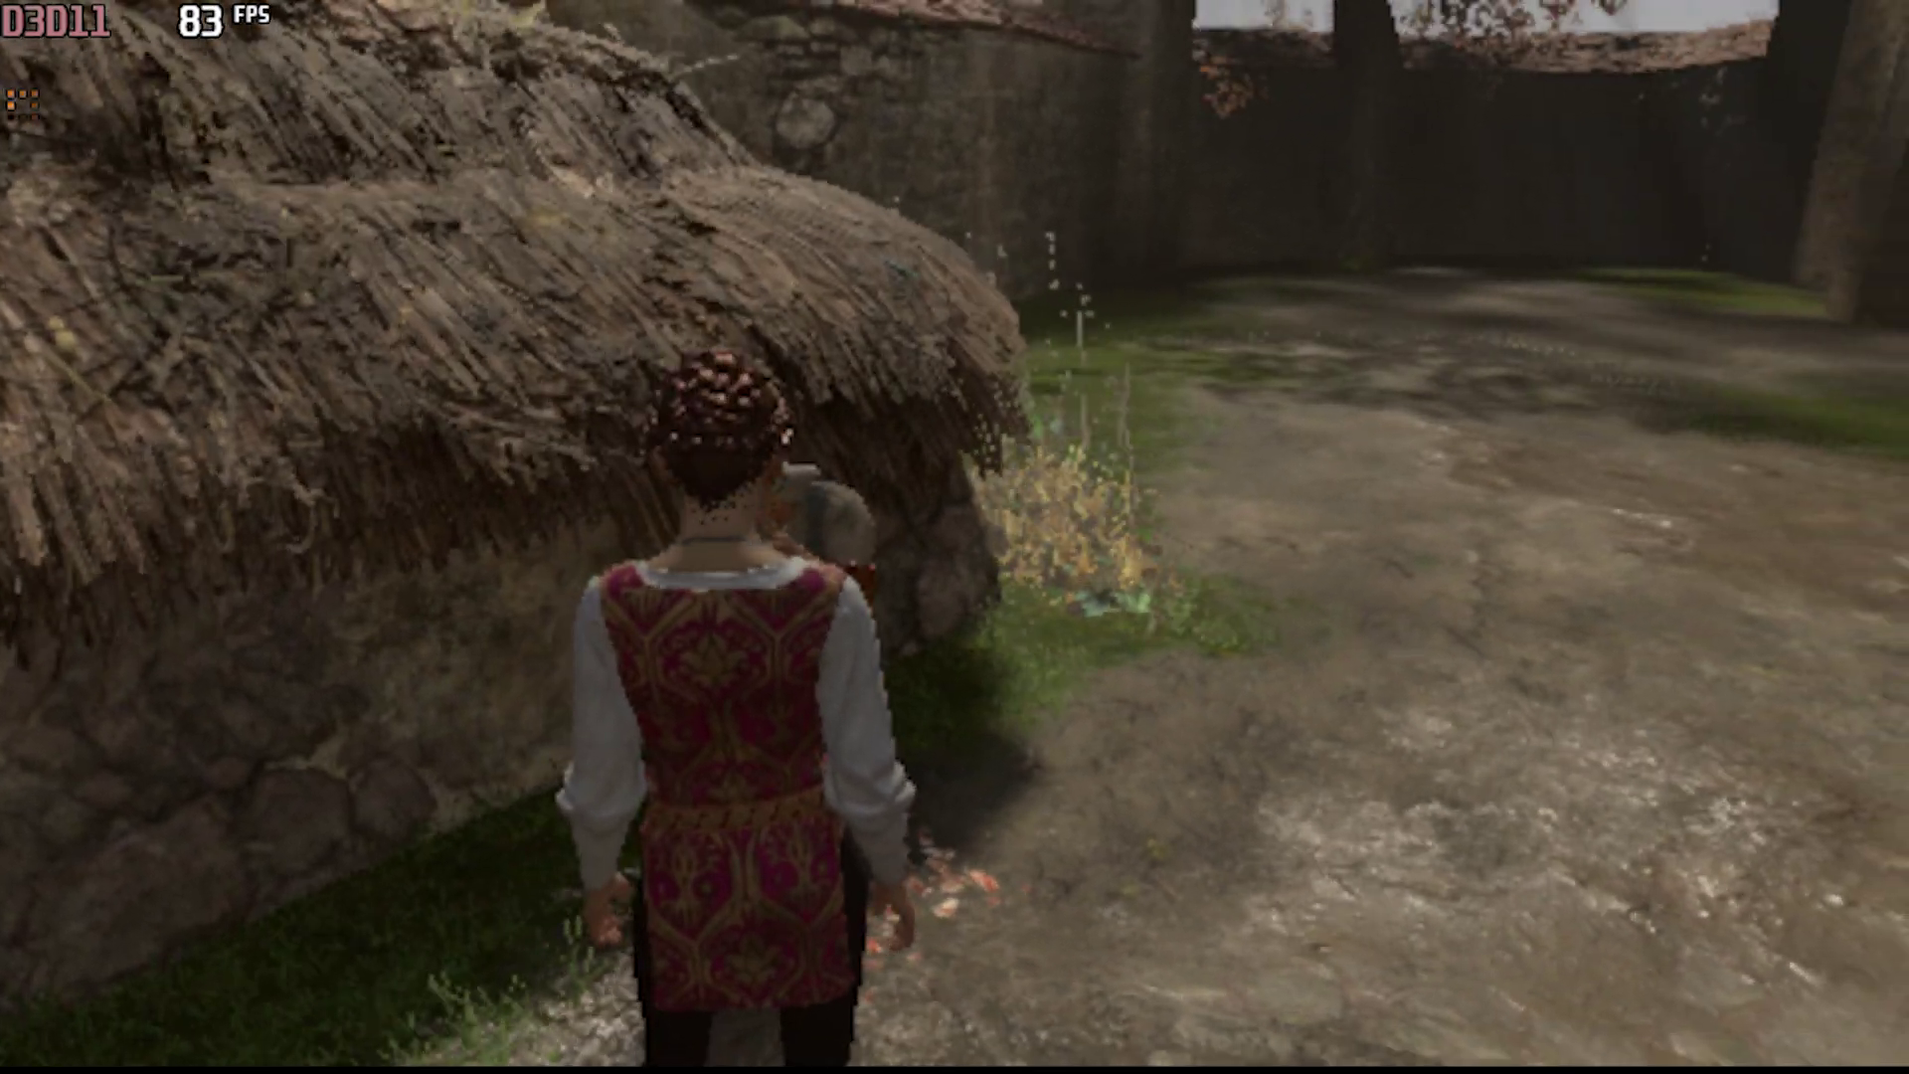
Run the girl through the courtyard and arched doorway into the candlelit chapel
{"action": "key", "text": "w"}
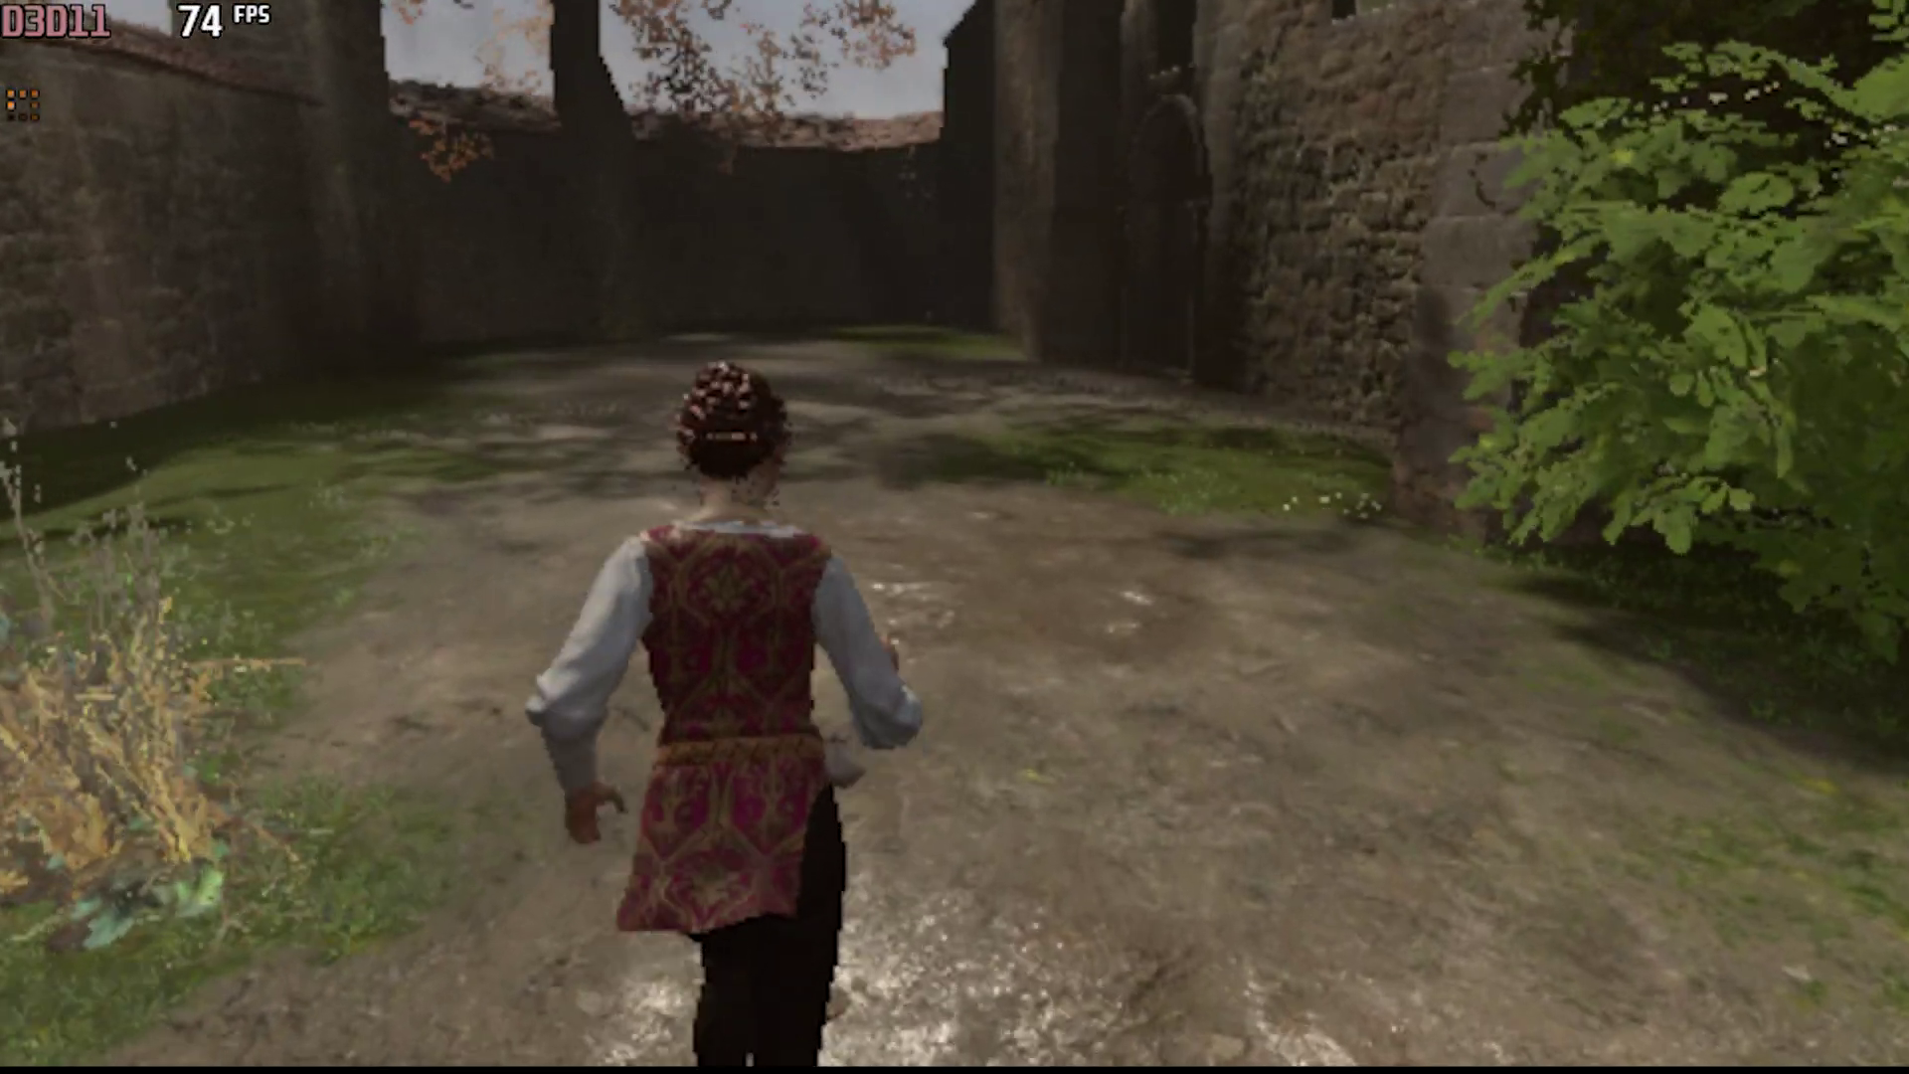
{"action": "key", "text": "w"}
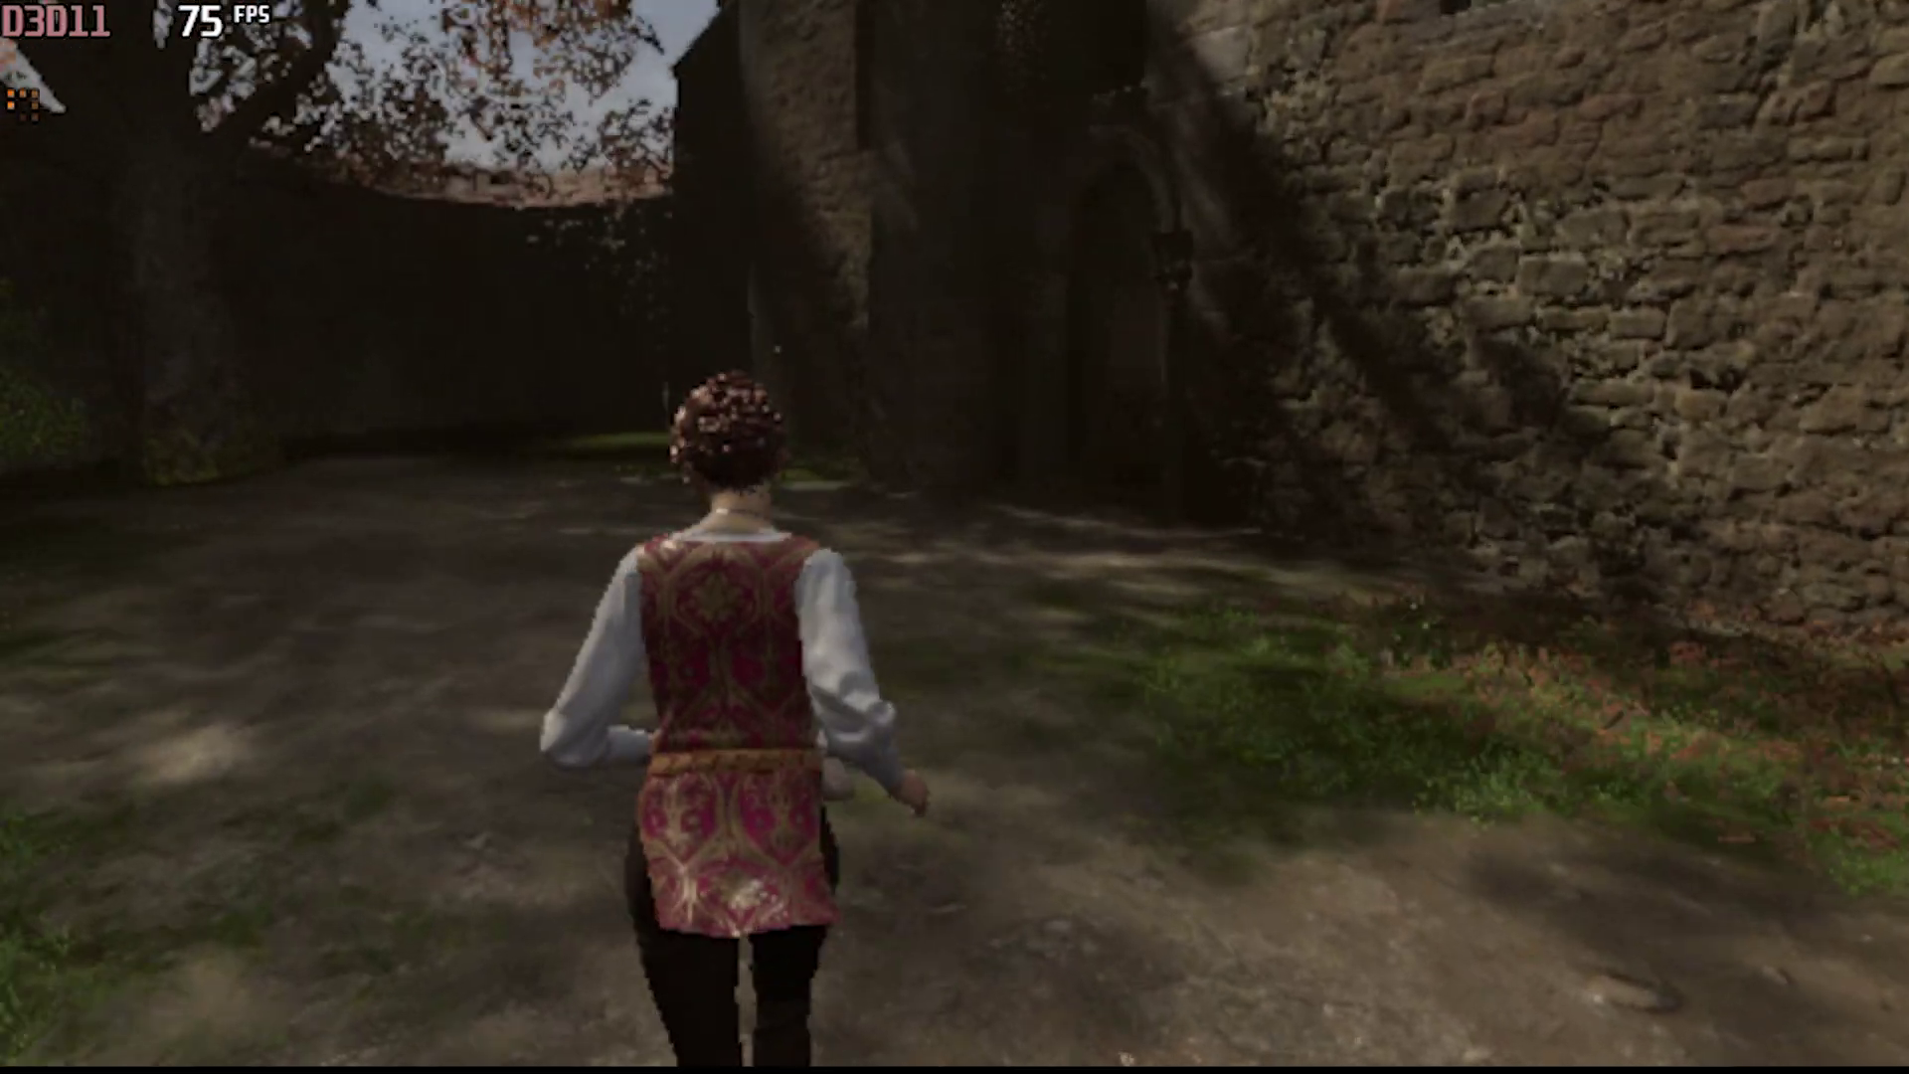
{"action": "key", "text": "w"}
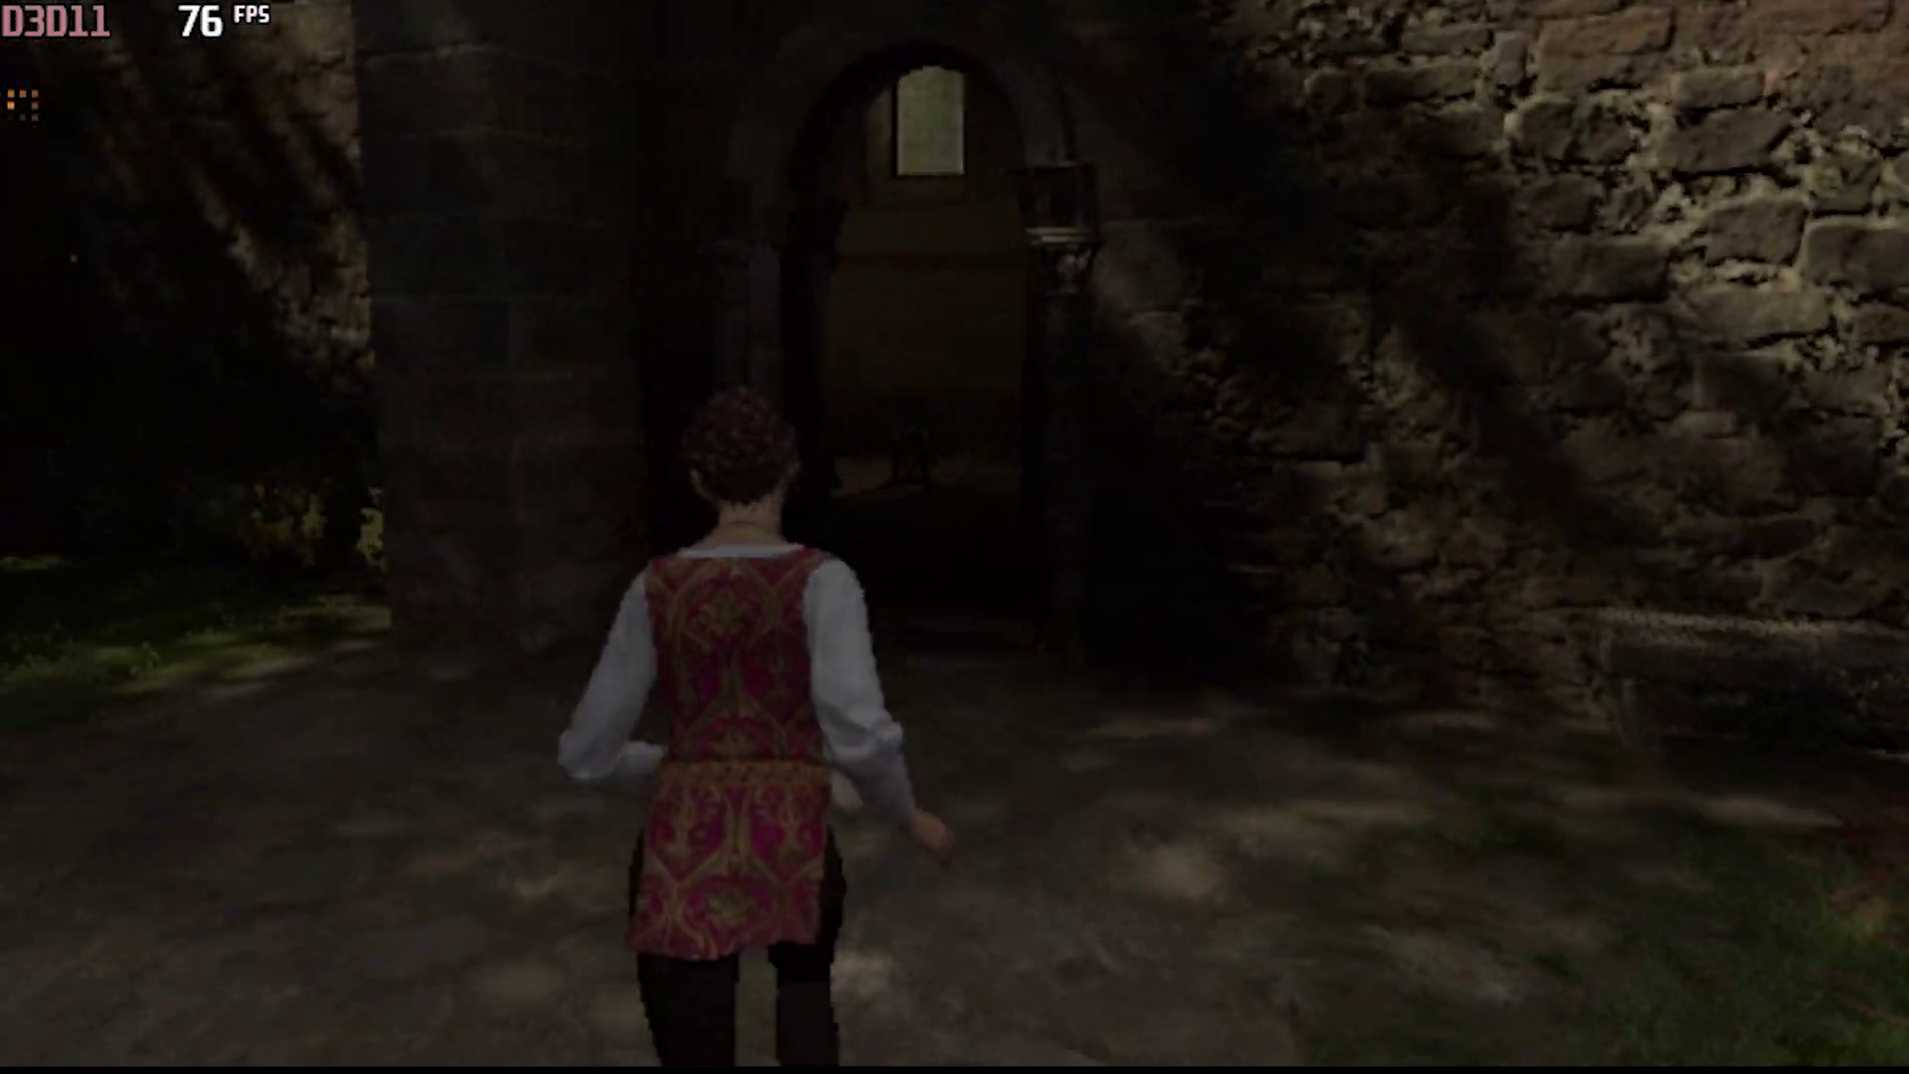
{"action": "key", "text": "w"}
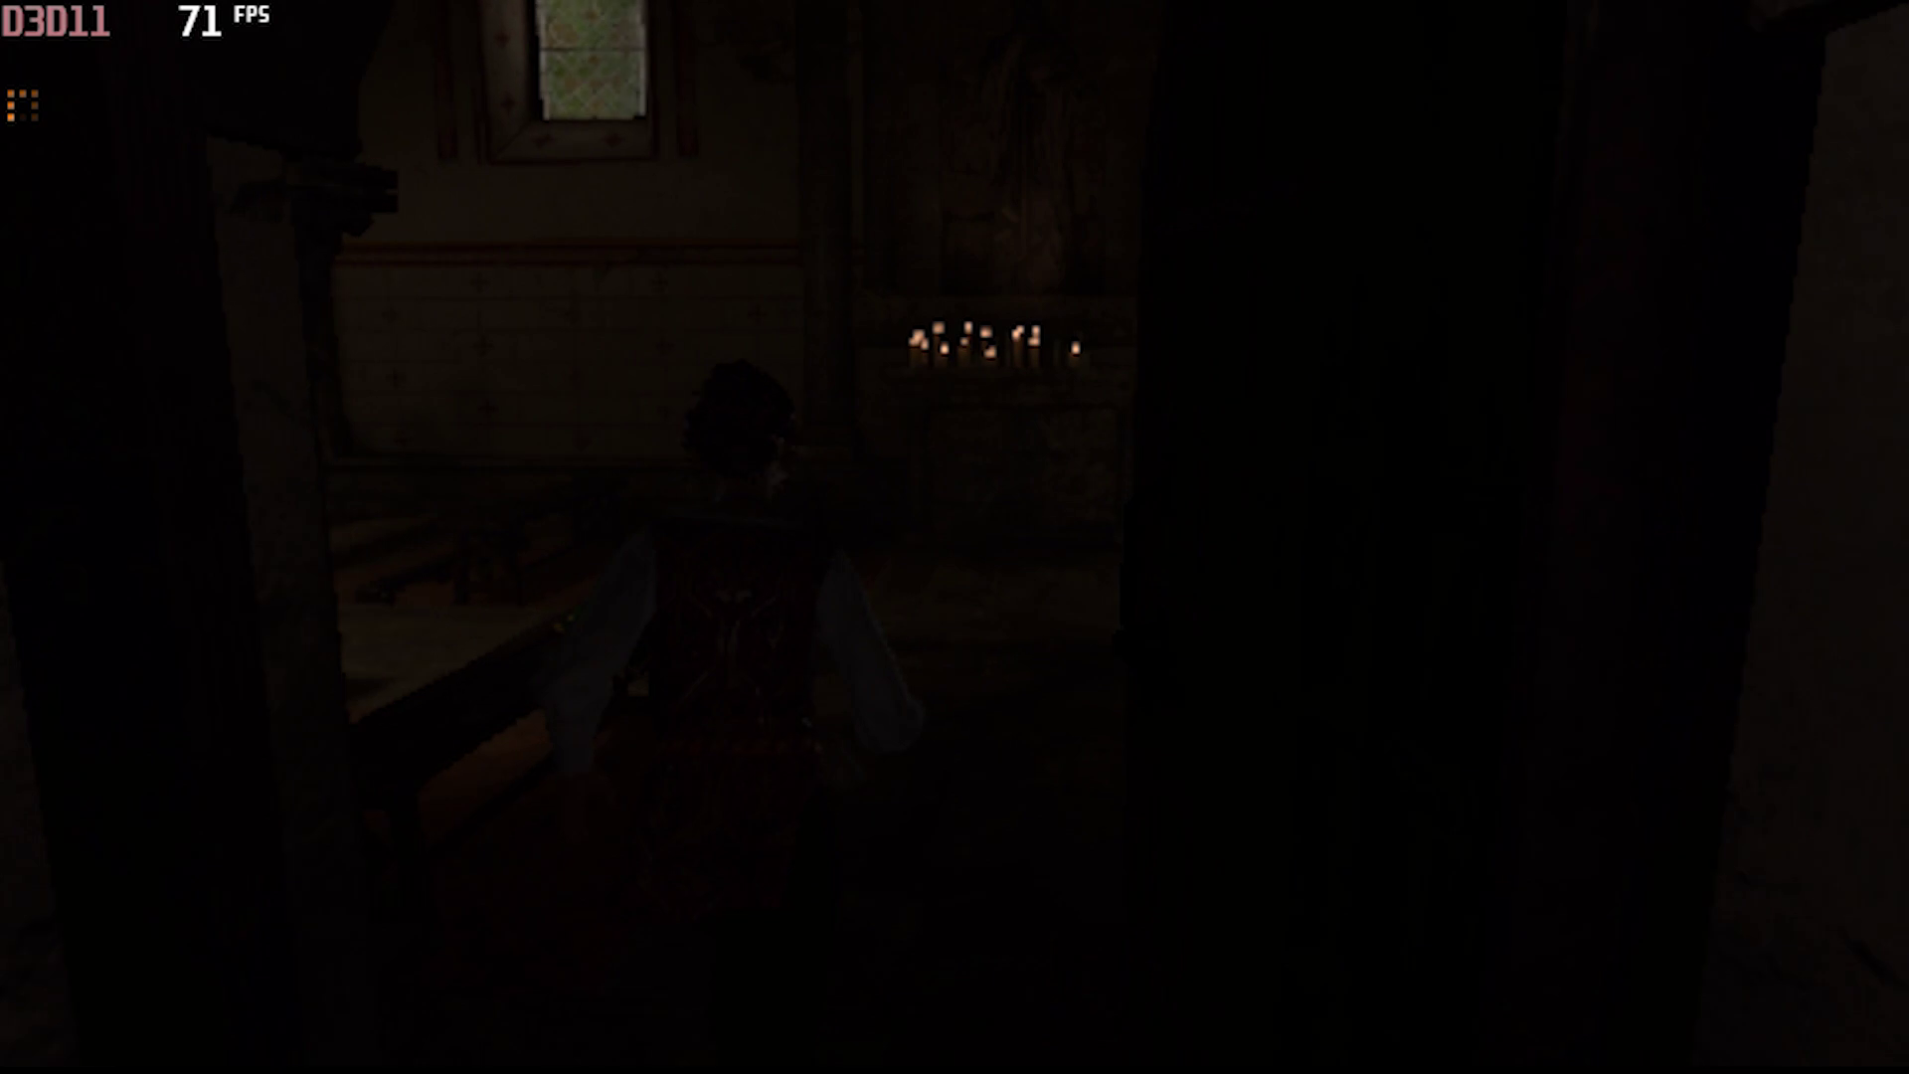